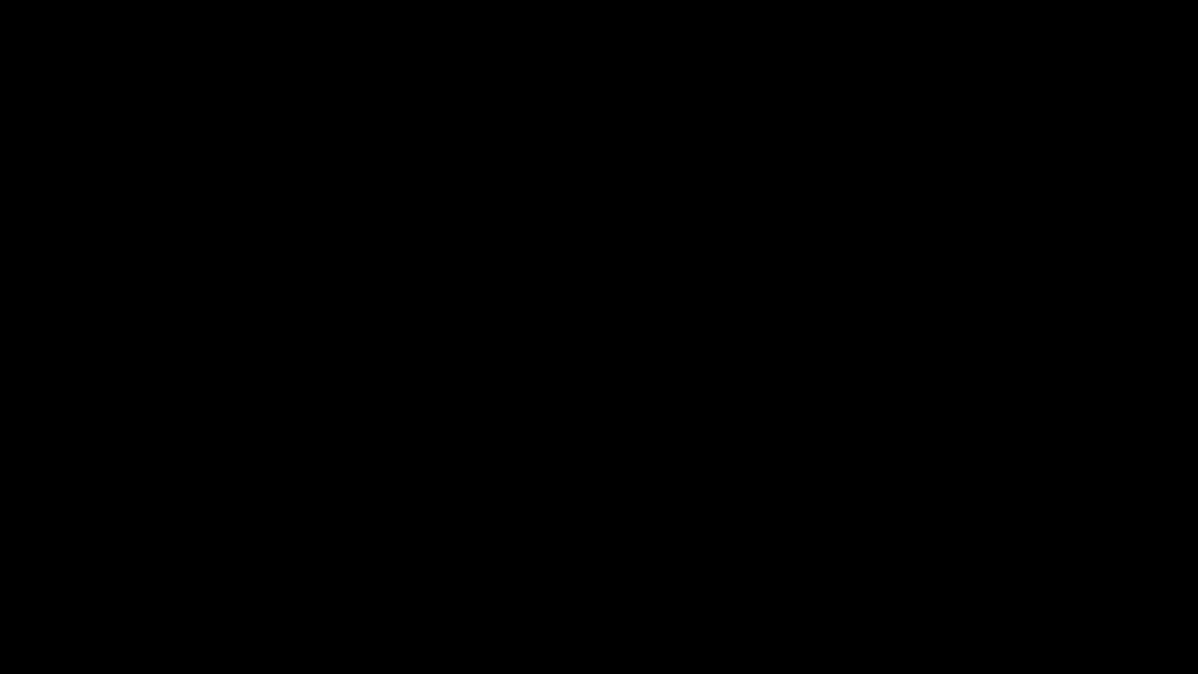
# - Switch to OBS and start recording the League of Legends scene
pyautogui.hotkey('alt', 'Tab')
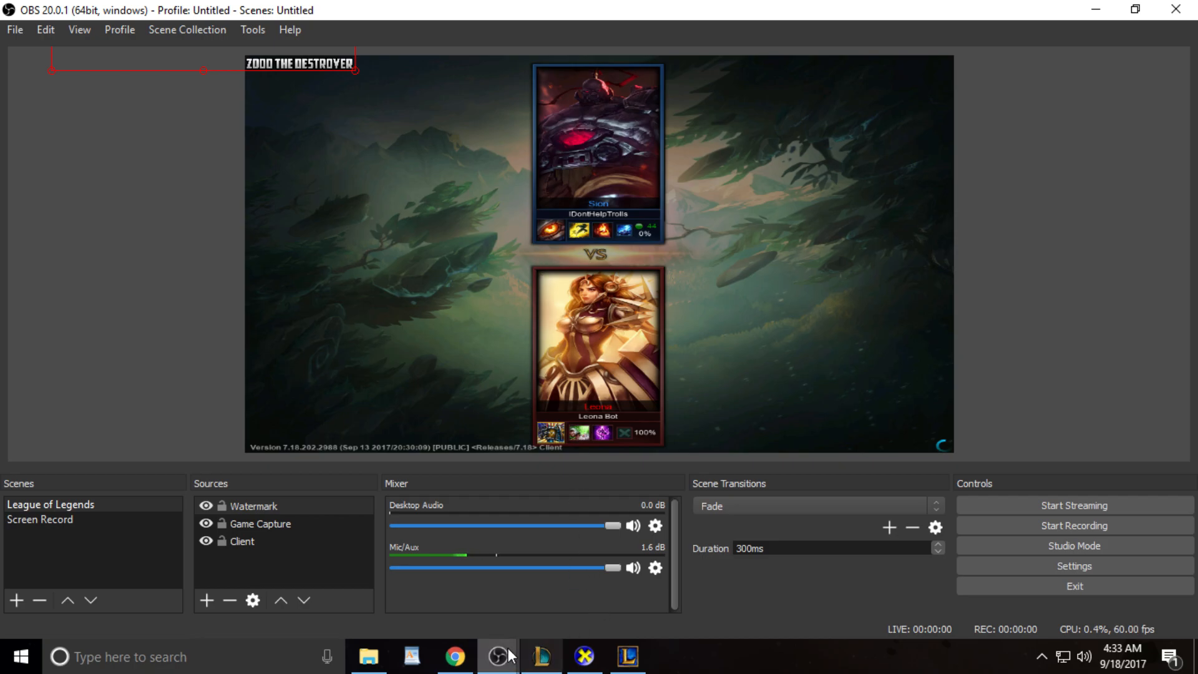
pyautogui.moveTo(584, 655)
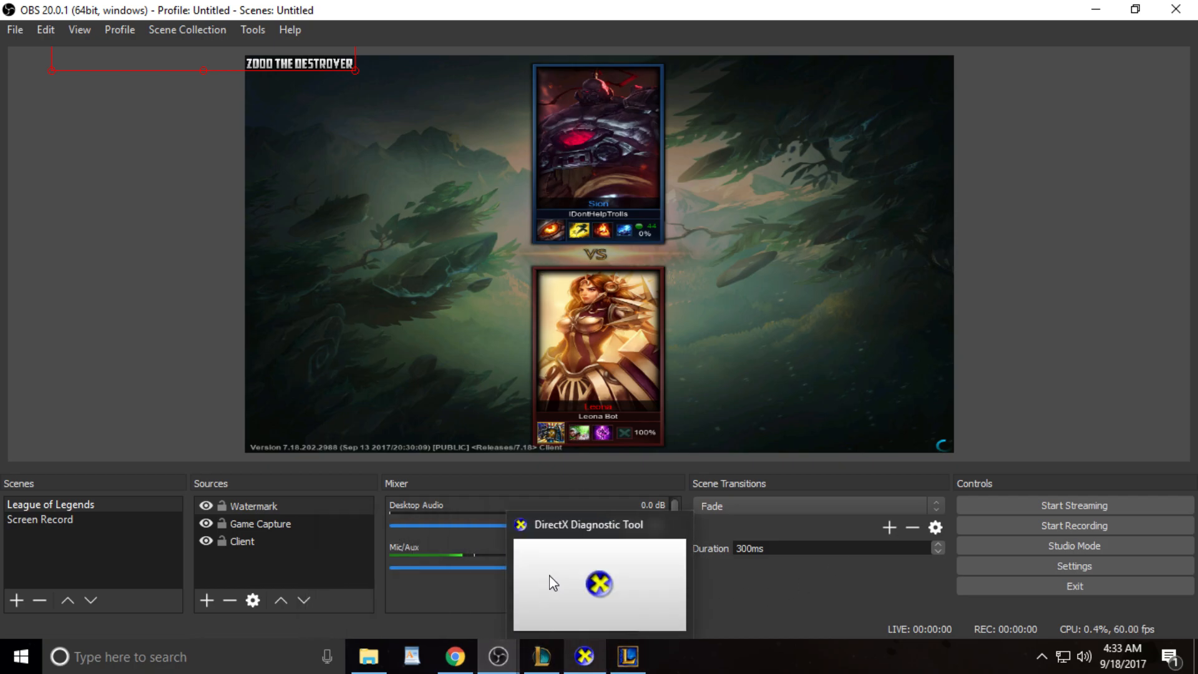
pyautogui.moveTo(537, 540)
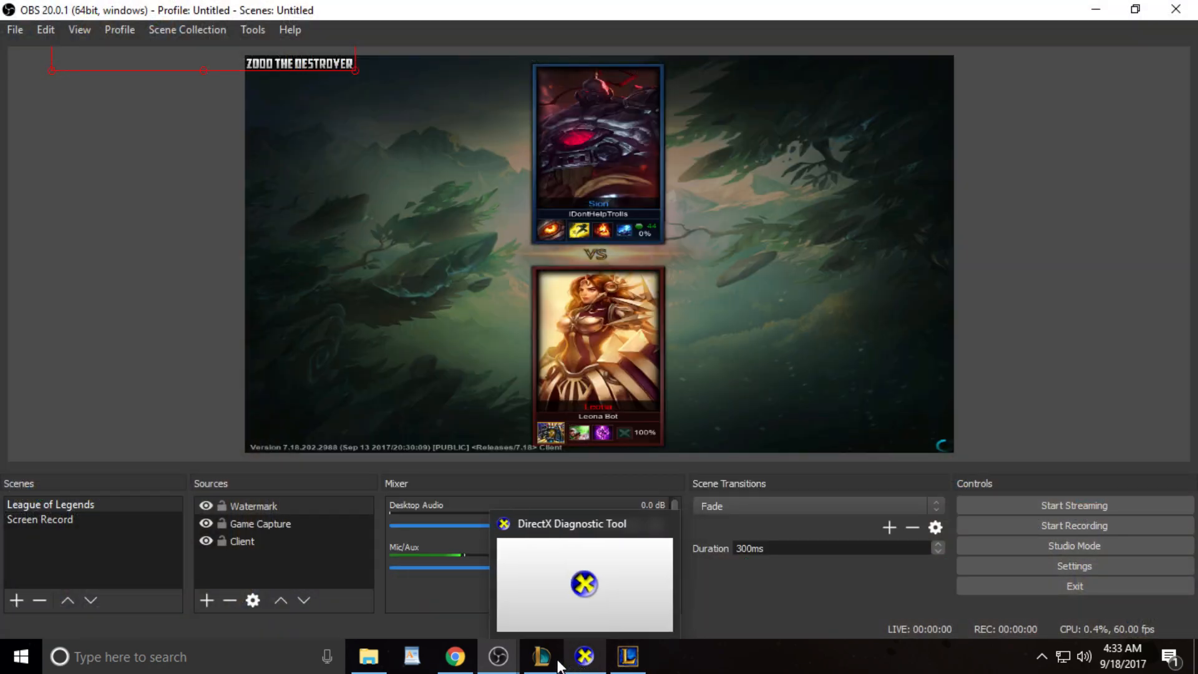
pyautogui.moveTo(512, 667)
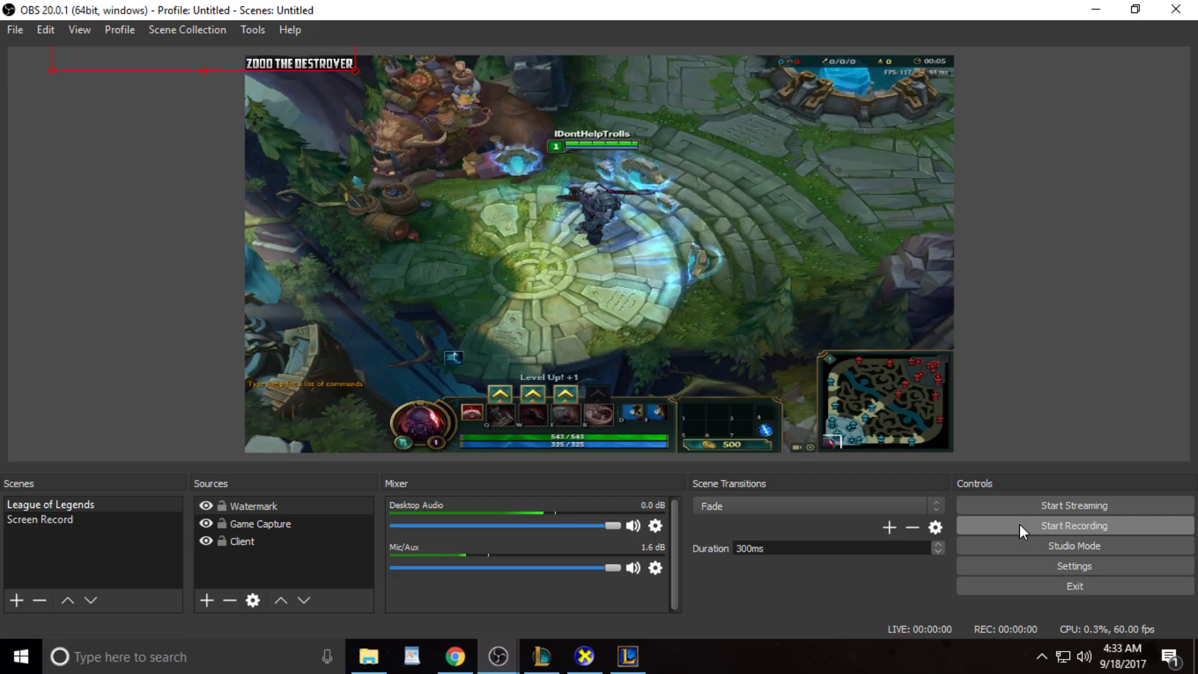
pyautogui.click(1019, 524)
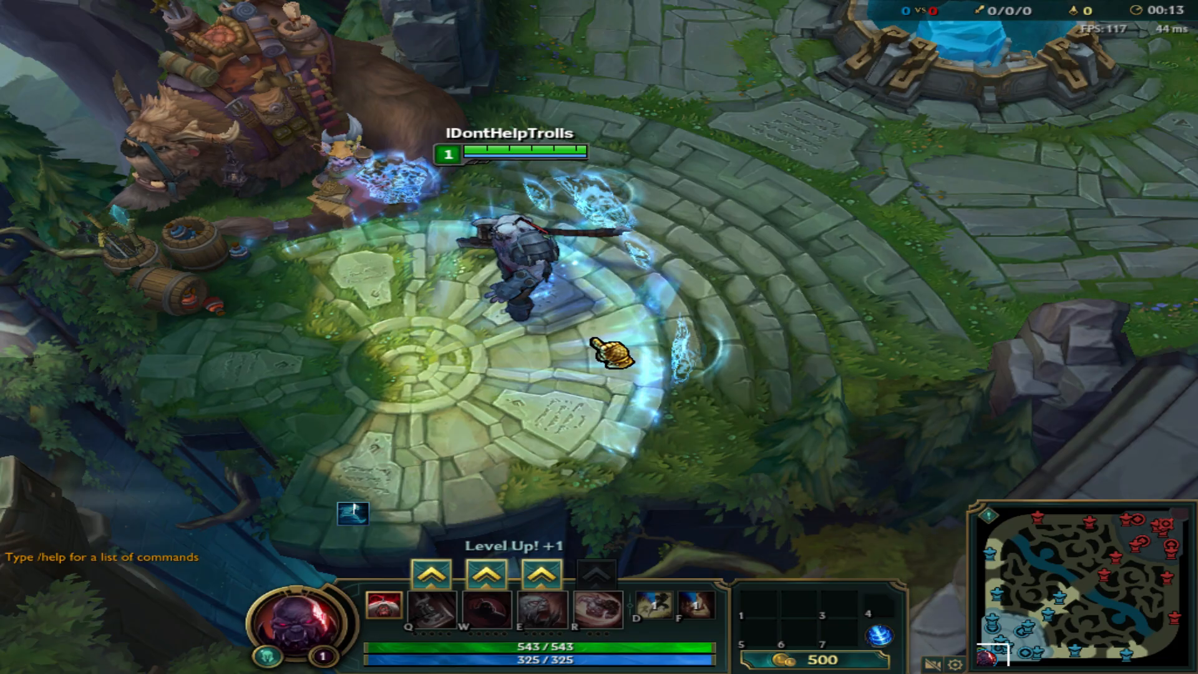
# - In the game shop, get the free Warding Totem, buy the 300-gold boots and spend the remaining gold on 50-gold potions
pyautogui.press('p')
pyautogui.rightClick(483, 163)
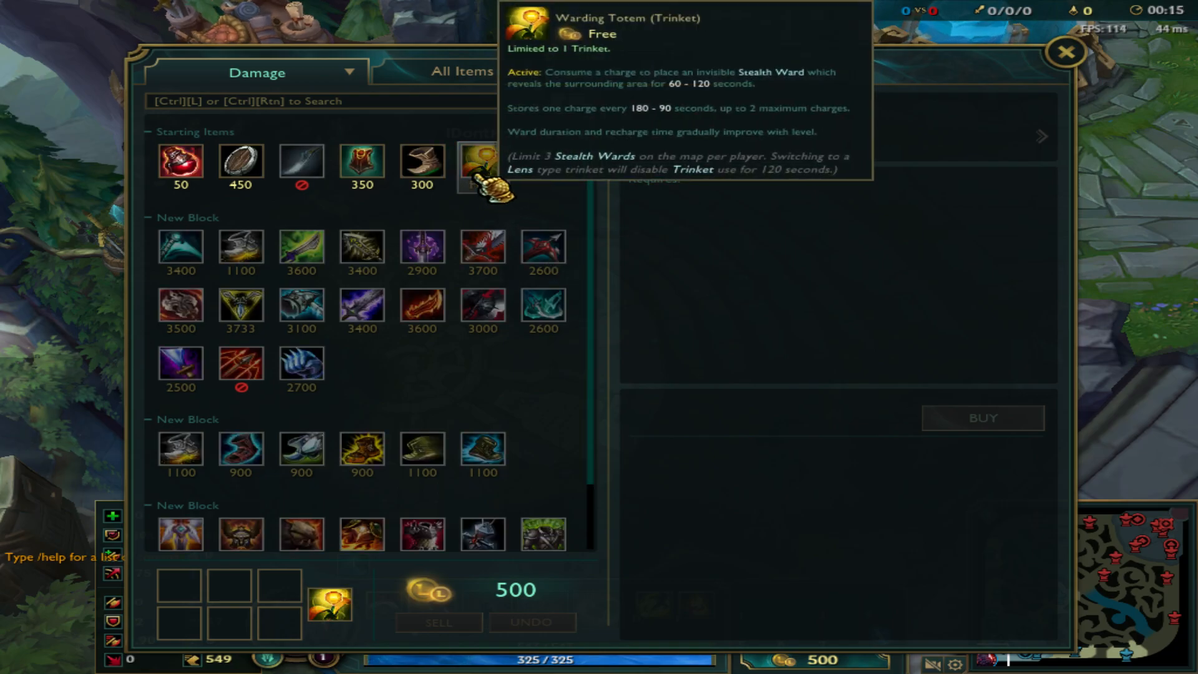
pyautogui.rightClick(422, 163)
pyautogui.rightClick(178, 161)
pyautogui.rightClick(178, 161)
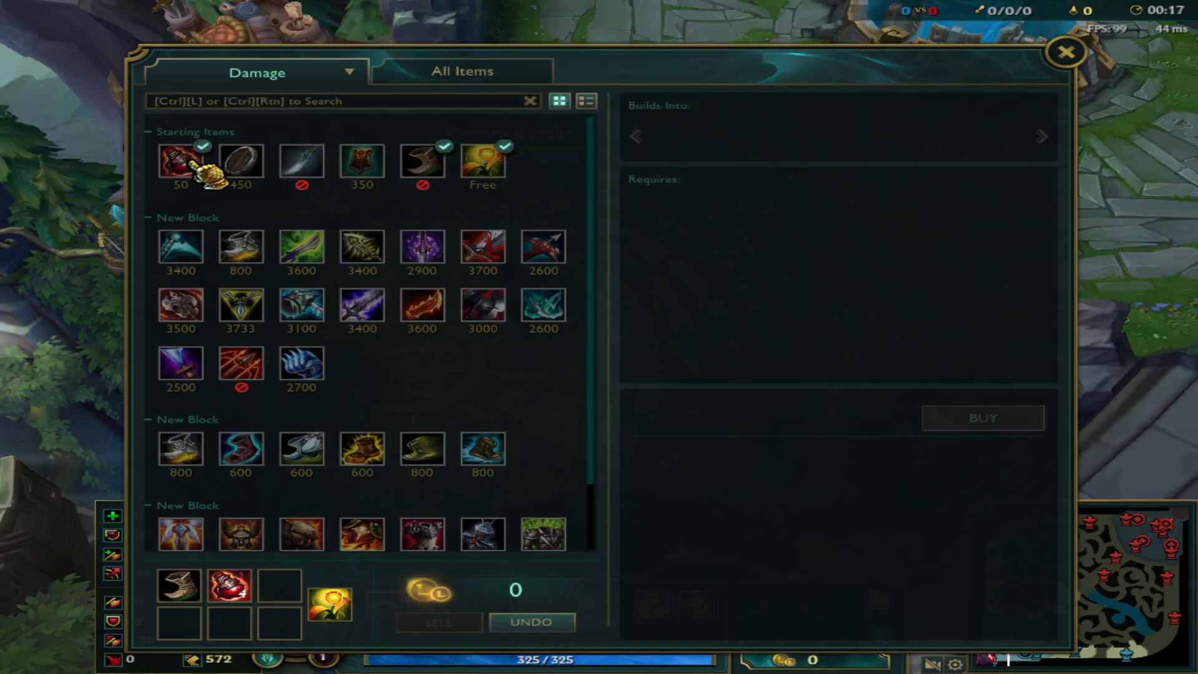
pyautogui.press('p')
# - Walk the champion out of the starting area, past the fountain and toward the base tower
pyautogui.rightClick(692, 125)
pyautogui.rightClick(658, 47)
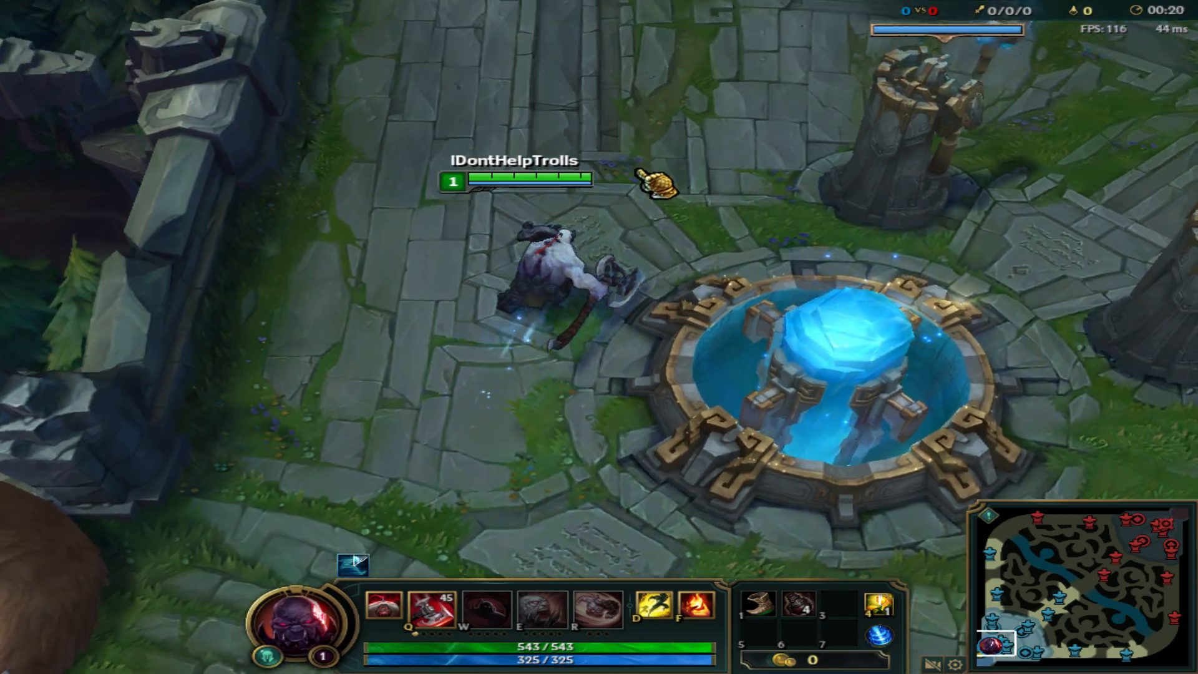
pyautogui.rightClick(660, 191)
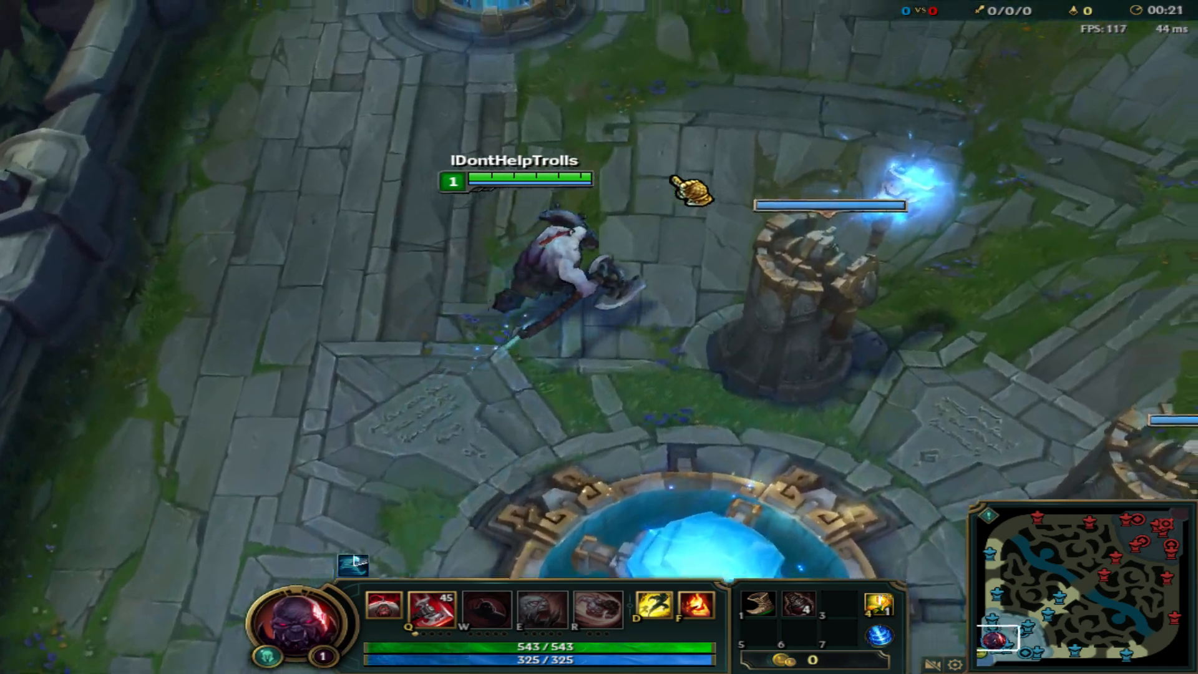
pyautogui.hotkey('alt', 'Tab')
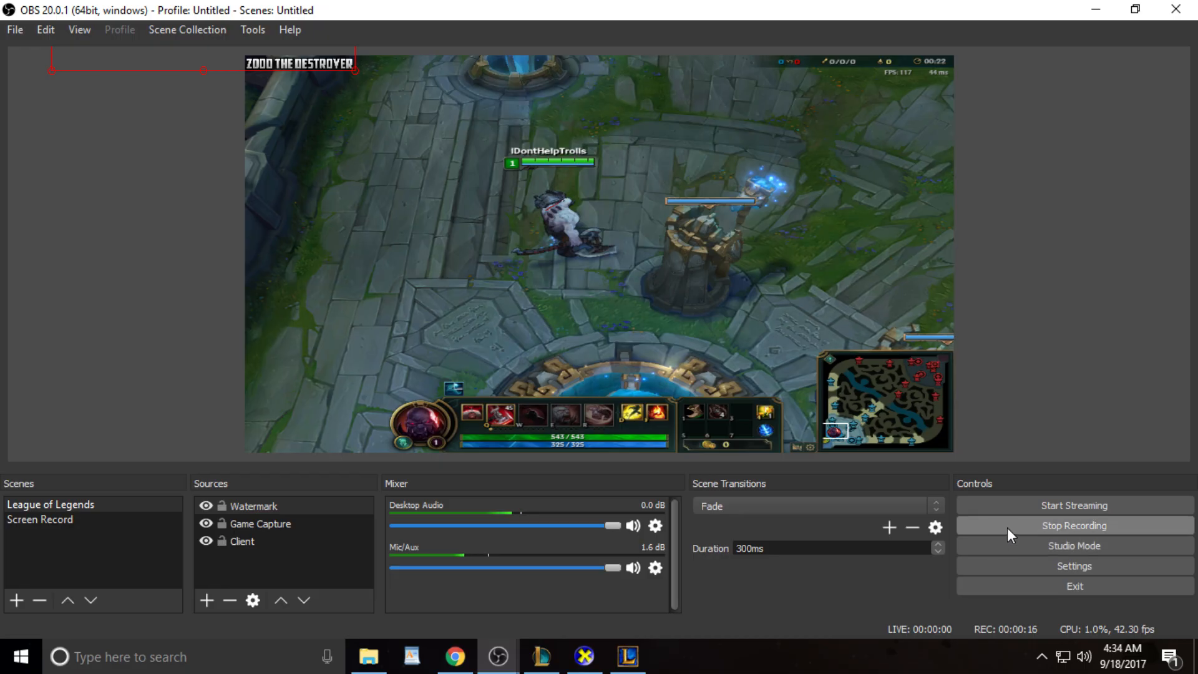
pyautogui.click(1006, 526)
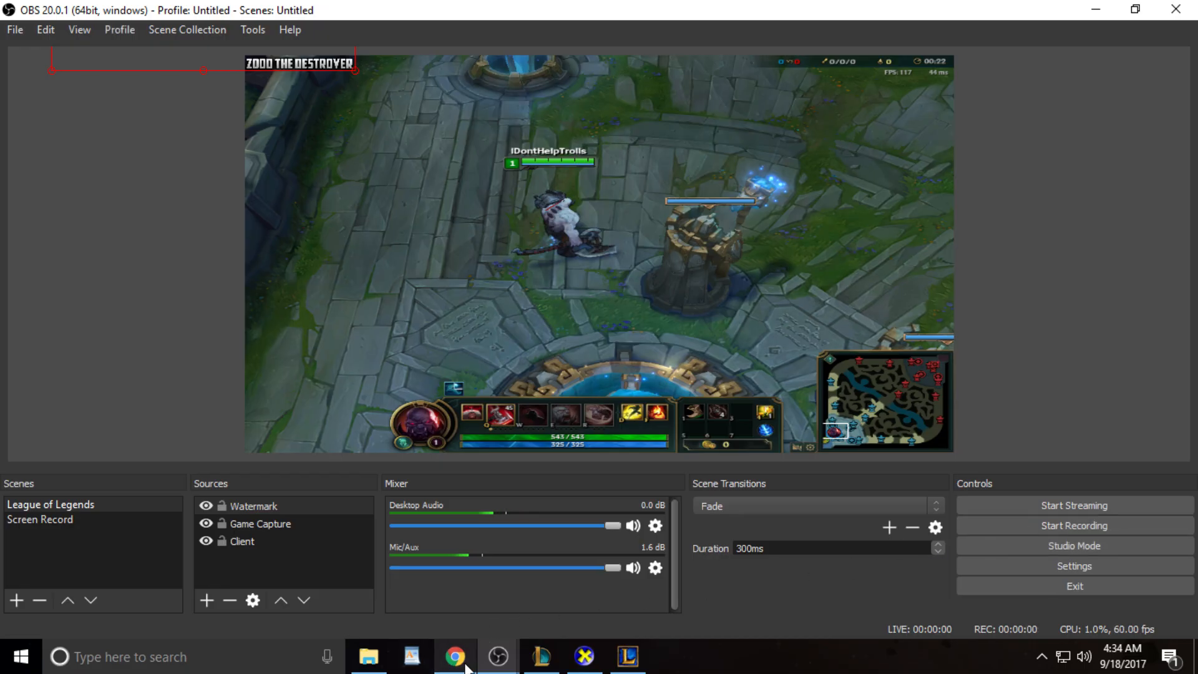
pyautogui.click(370, 658)
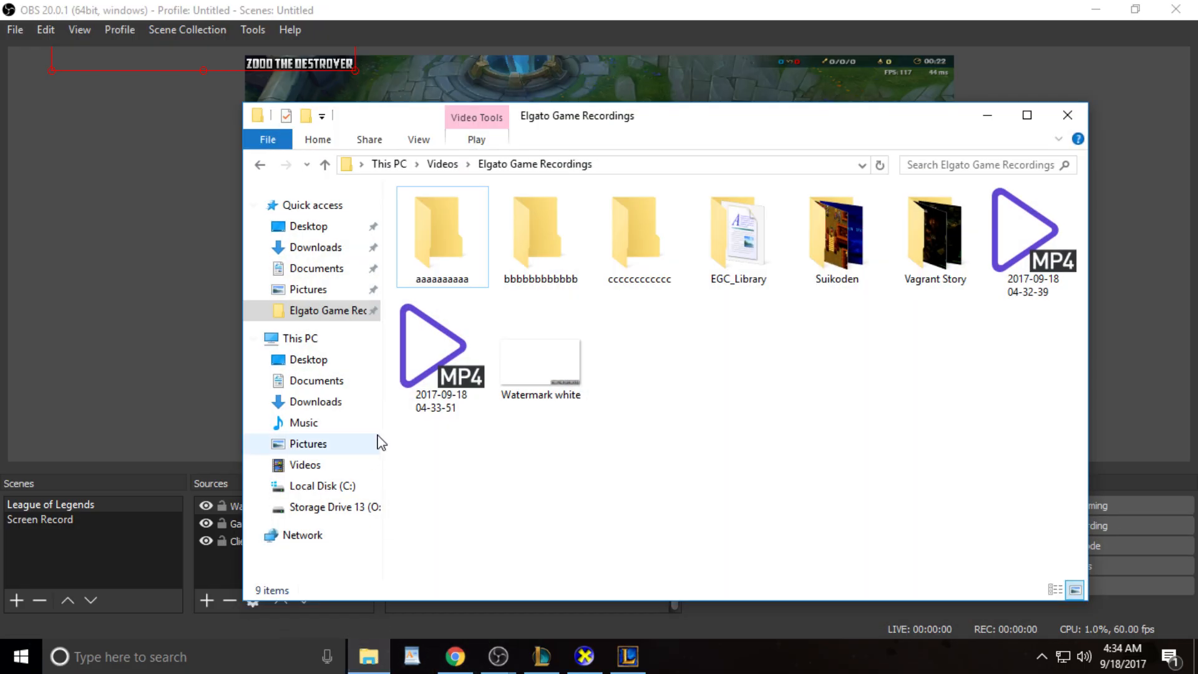
pyautogui.doubleClick(426, 369)
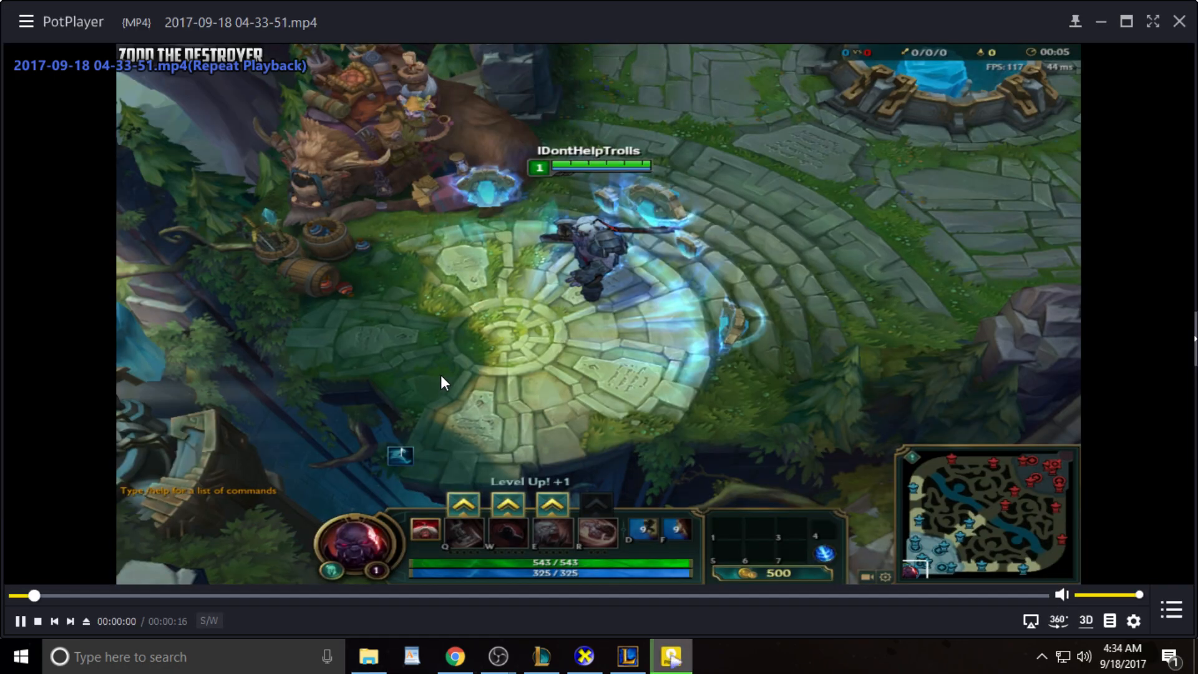
pyautogui.doubleClick(442, 376)
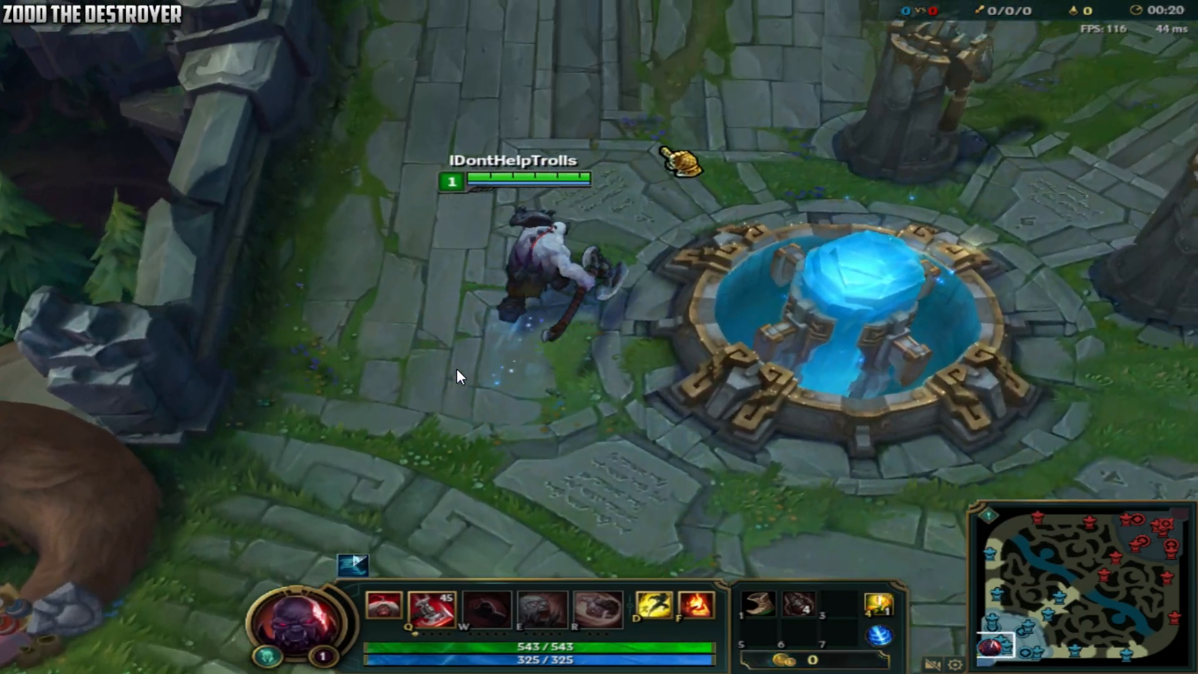
pyautogui.hotkey('alt', 'F4')
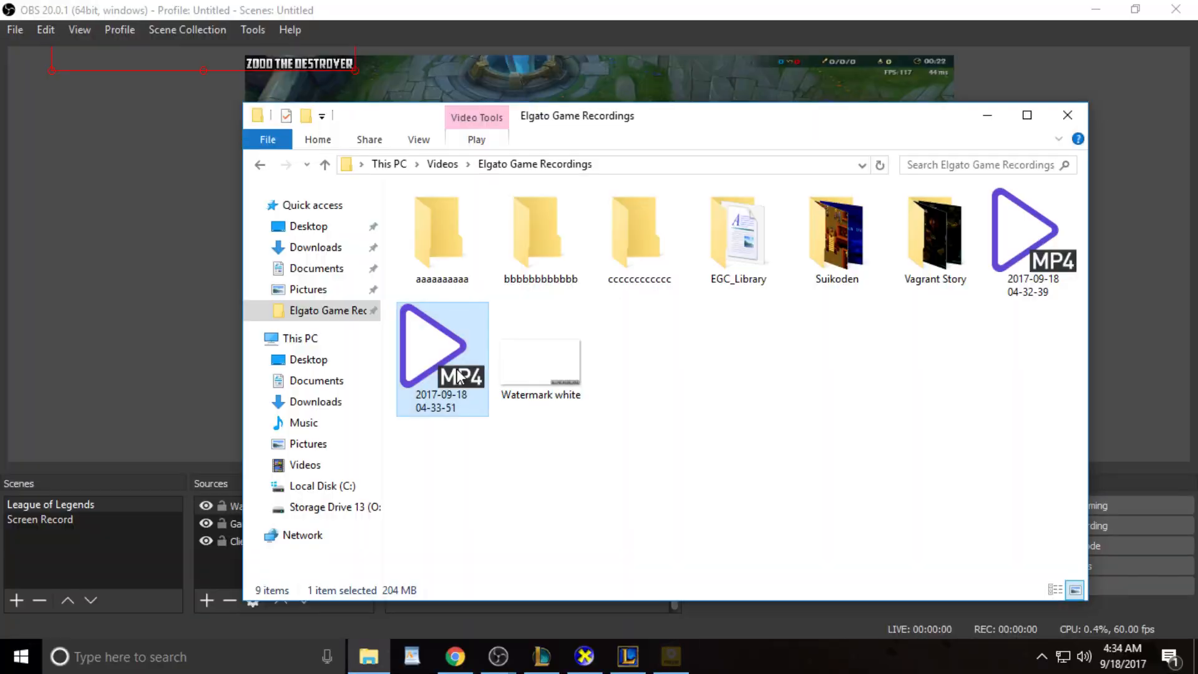
pyautogui.rightClick(459, 368)
pyautogui.click(510, 353)
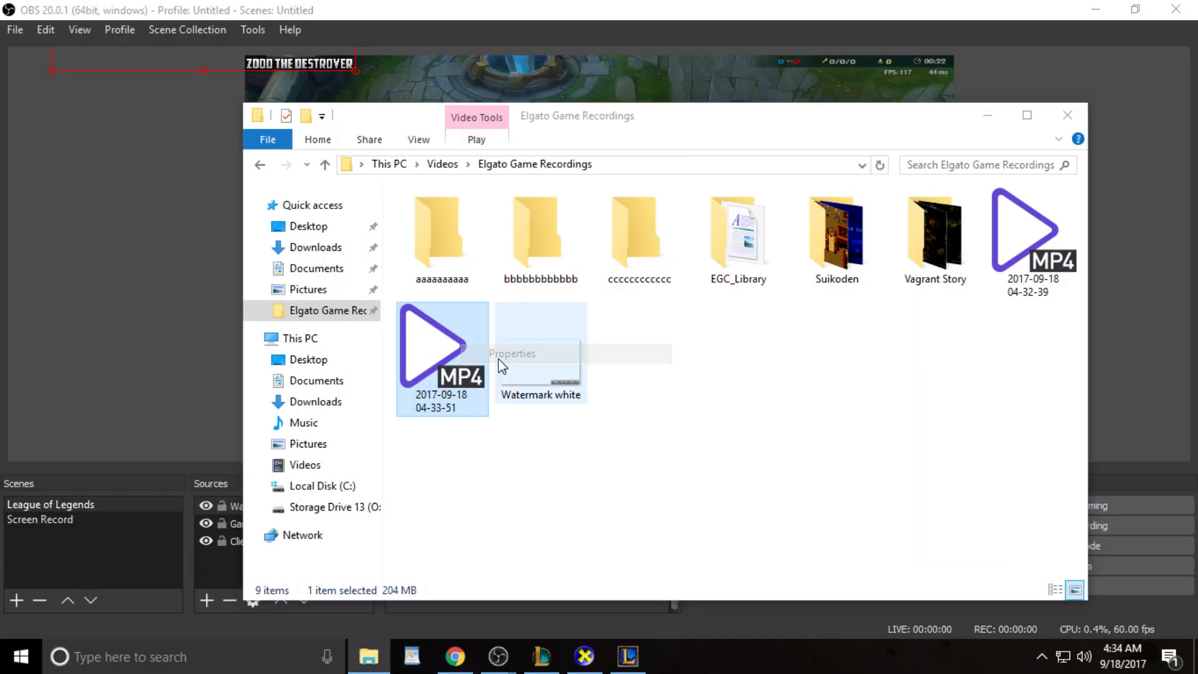
pyautogui.click(576, 226)
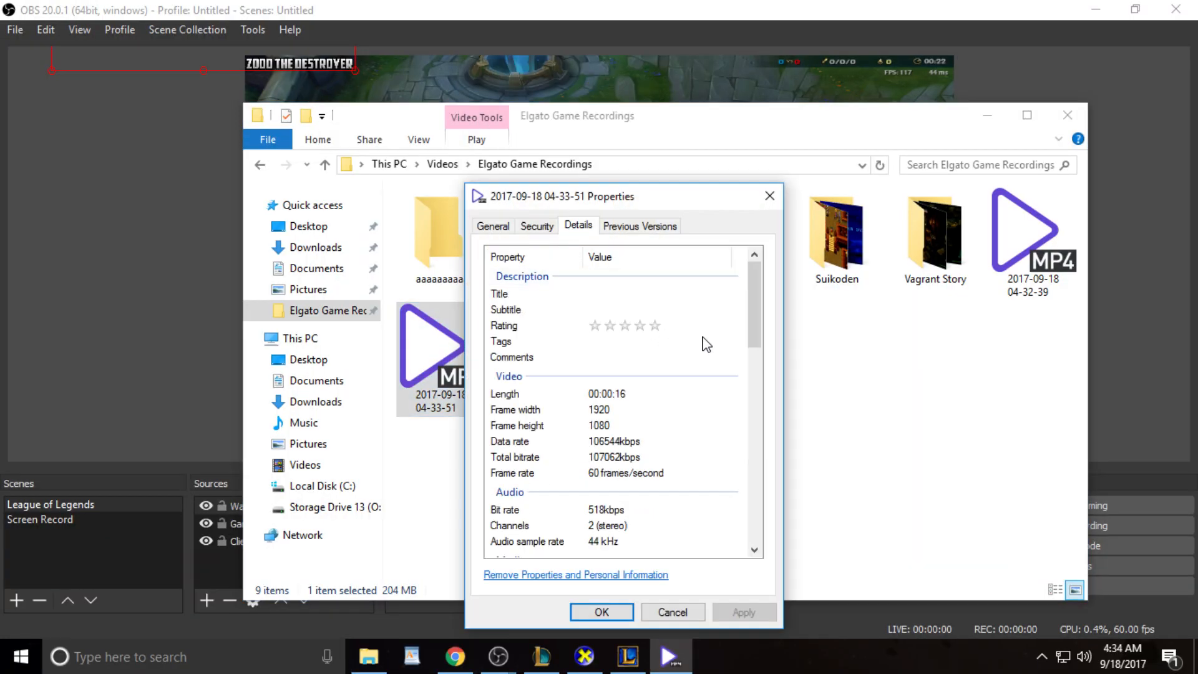
pyautogui.click(631, 412)
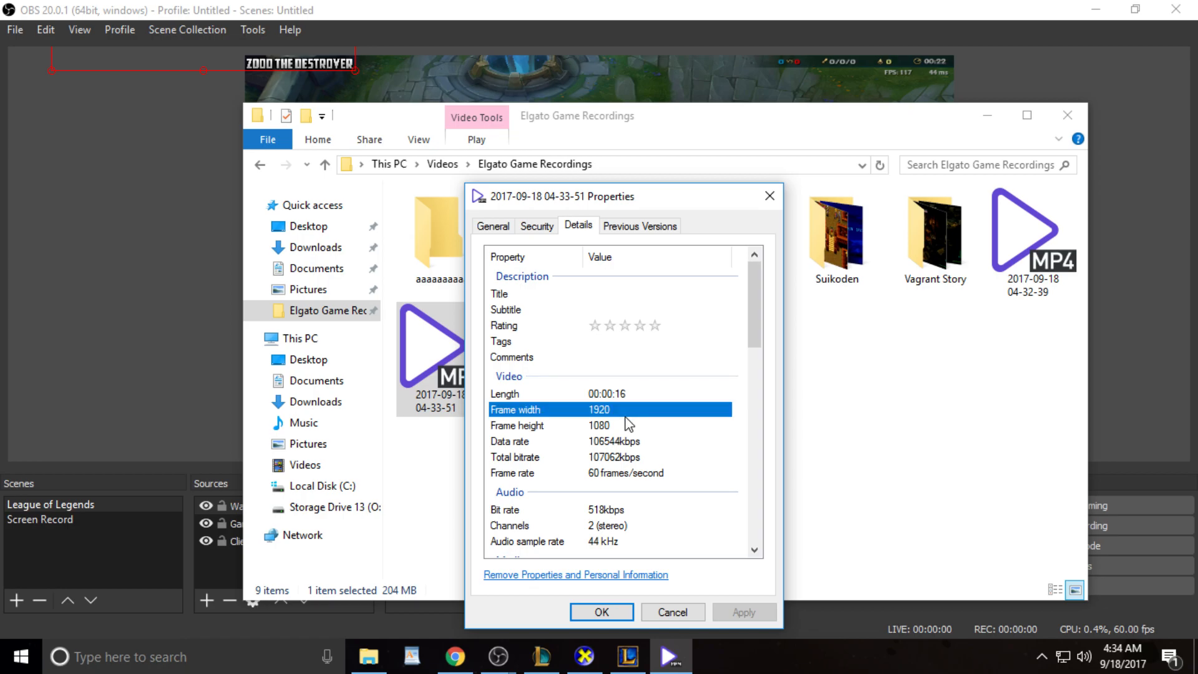
pyautogui.click(628, 427)
pyautogui.click(634, 473)
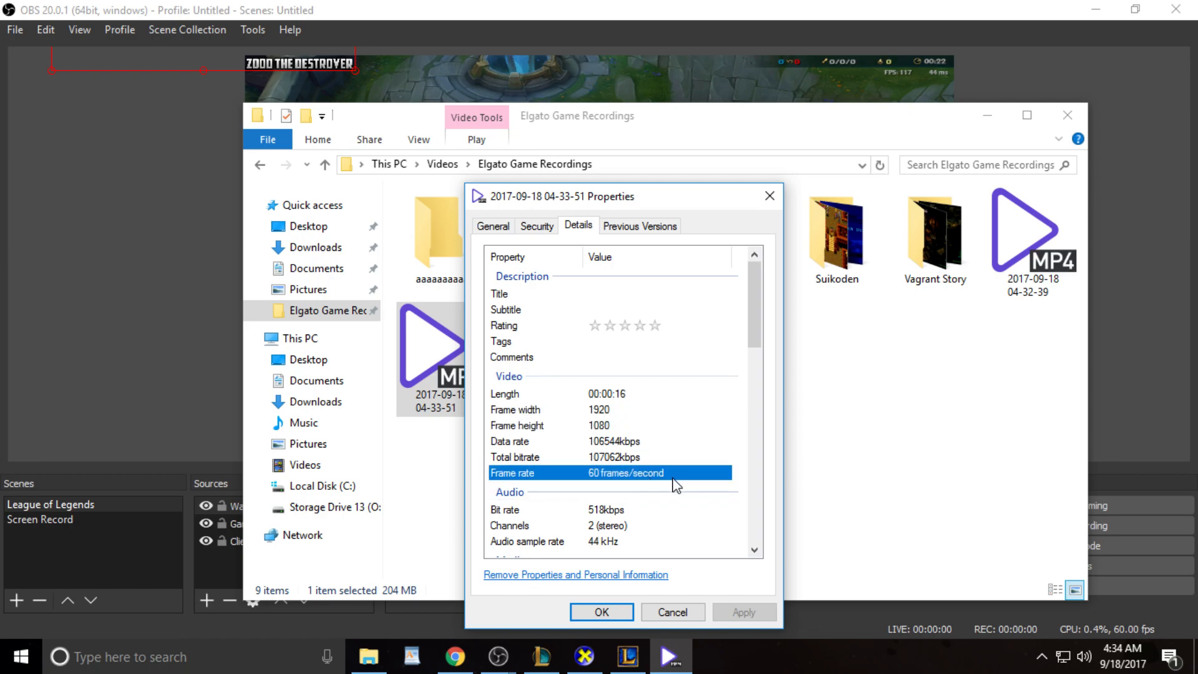
pyautogui.click(672, 612)
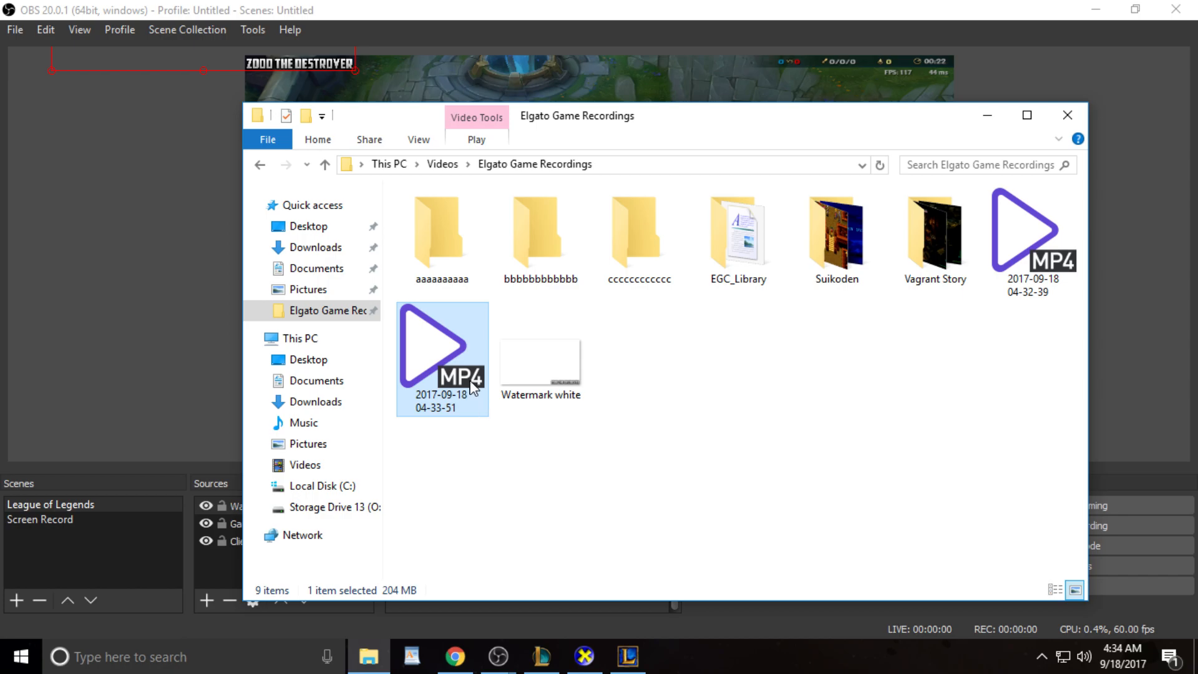
pyautogui.press('Delete')
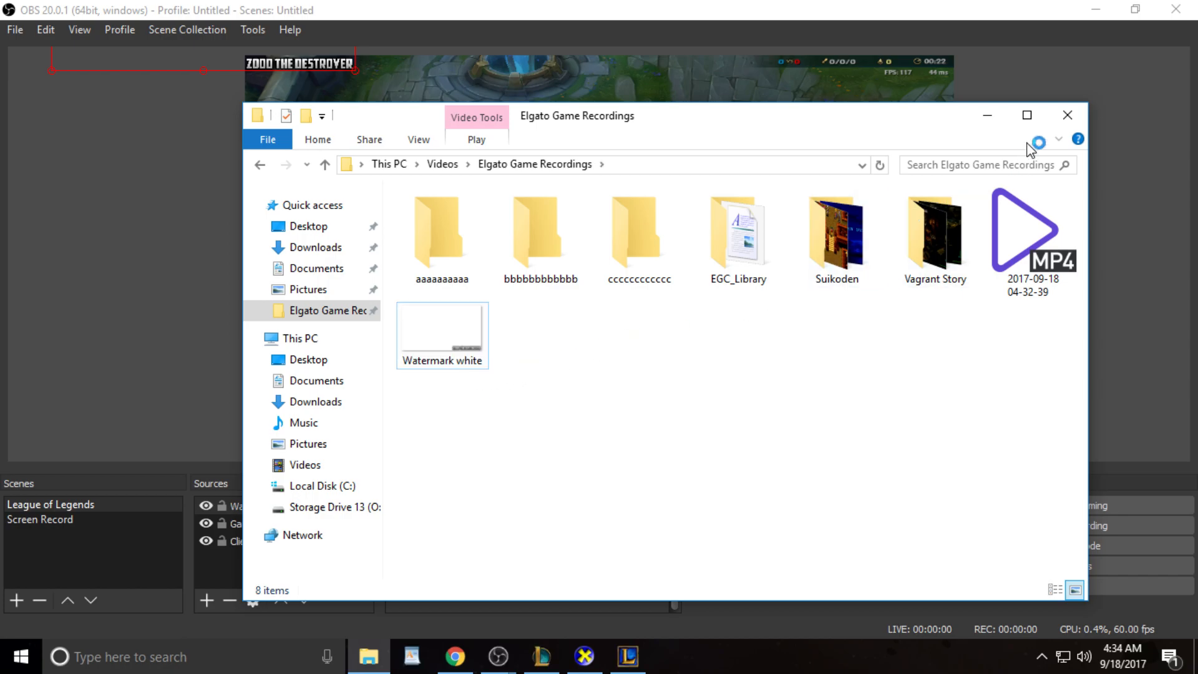
pyautogui.click(987, 116)
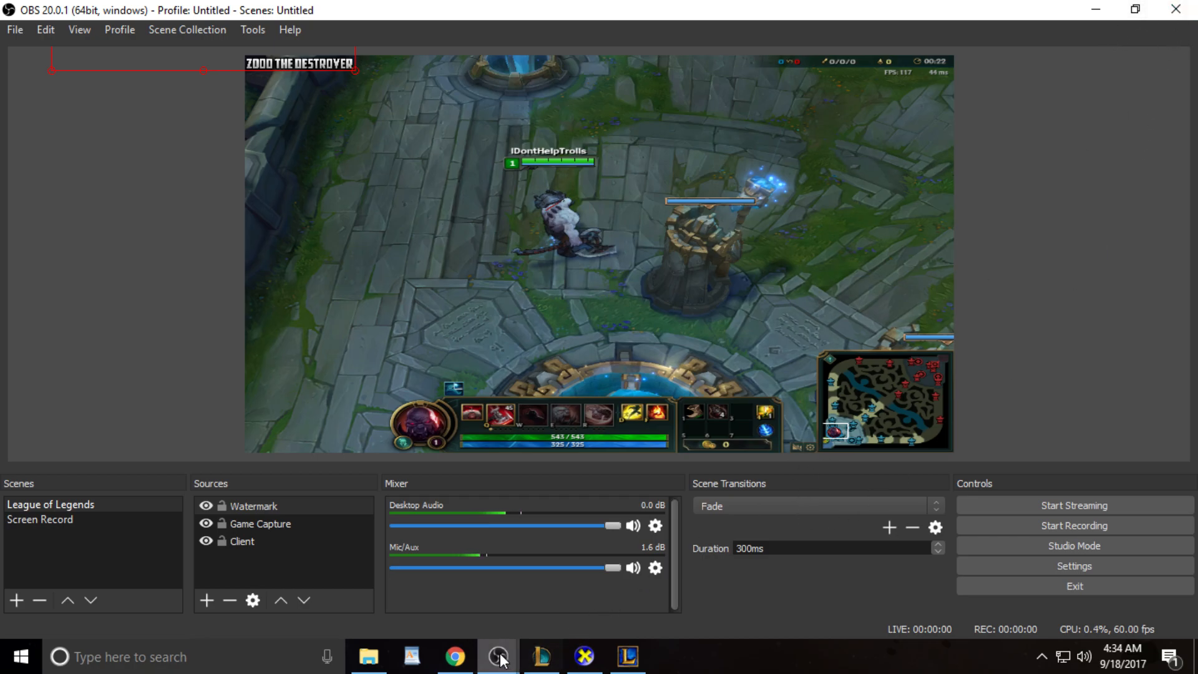
# - Close the running League of Legends game window and minimize the League client to return to OBS
pyautogui.rightClick(626, 655)
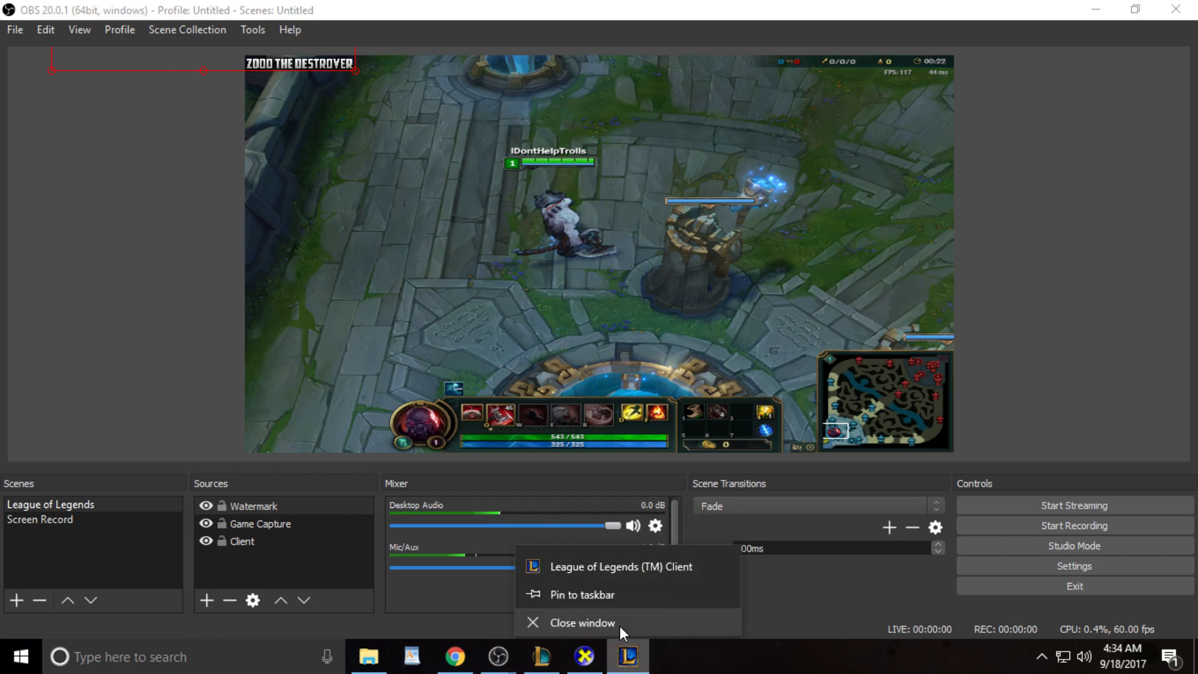
pyautogui.click(608, 621)
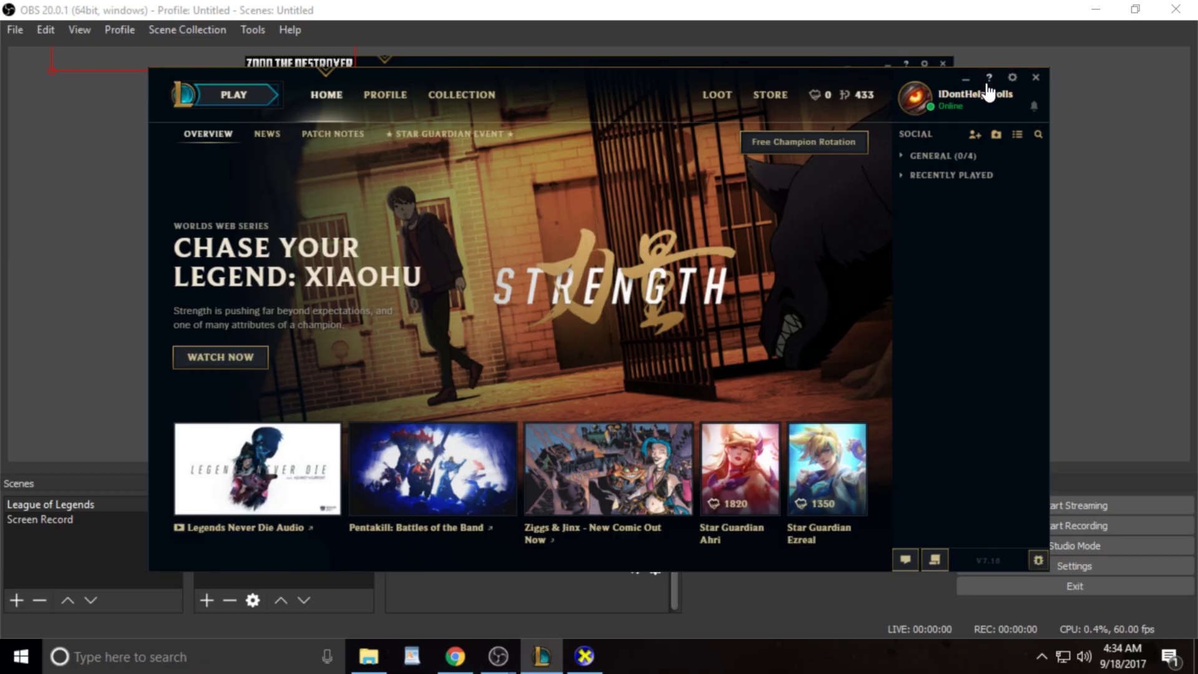
pyautogui.click(989, 81)
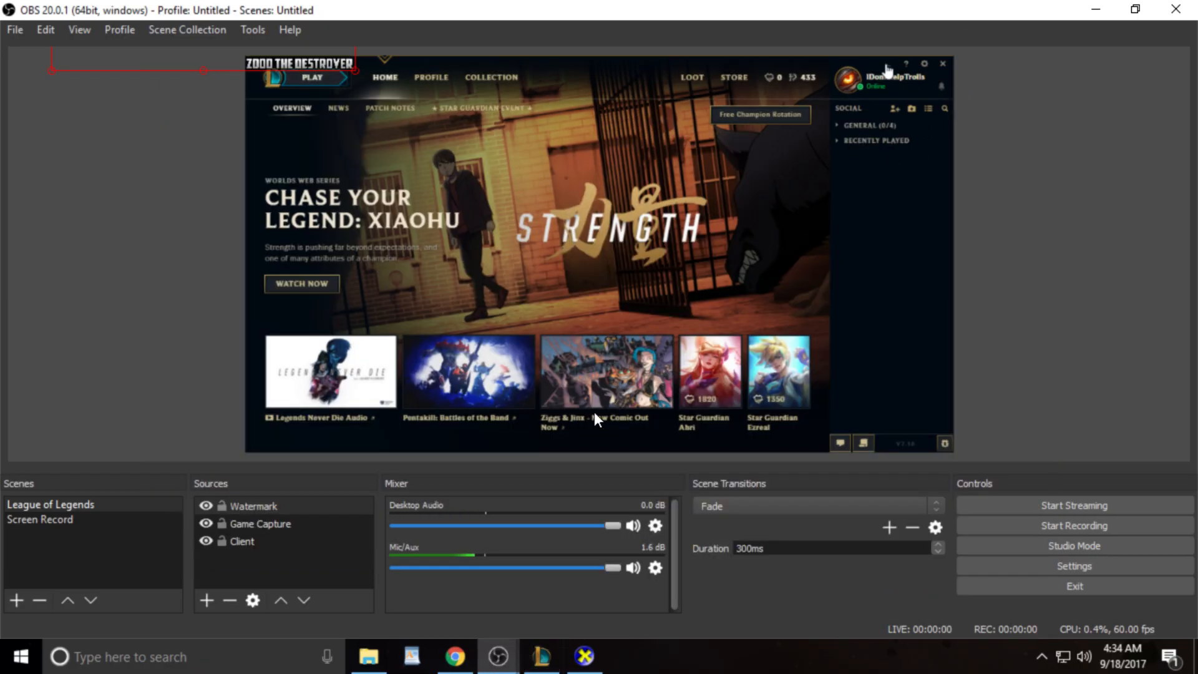
# - Review the League of Legends scene's sources and inspect the Client and Game Capture properties without changing them
pyautogui.click(260, 505)
pyautogui.click(261, 524)
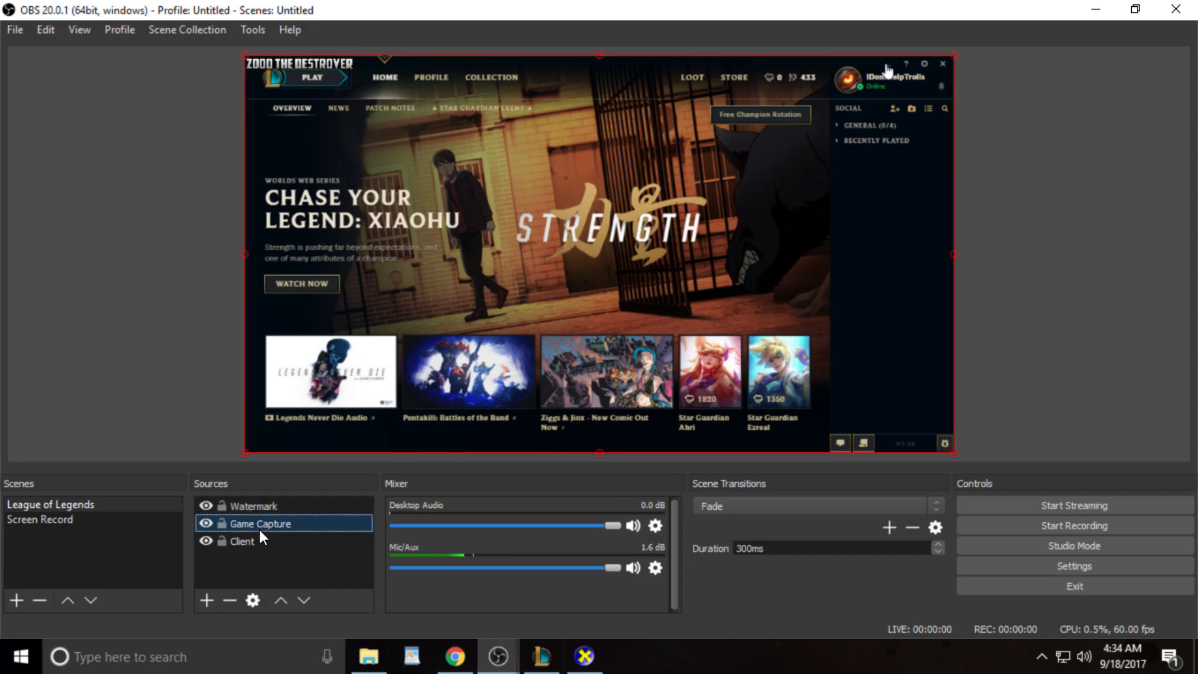
pyautogui.click(256, 540)
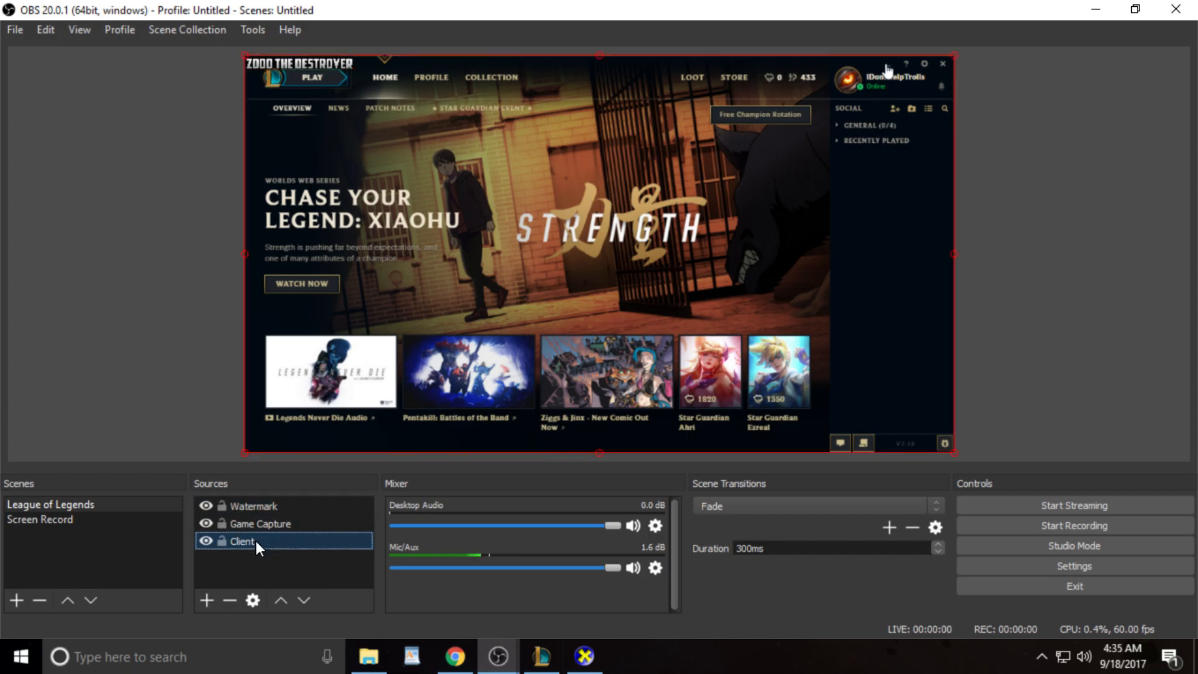
pyautogui.doubleClick(256, 540)
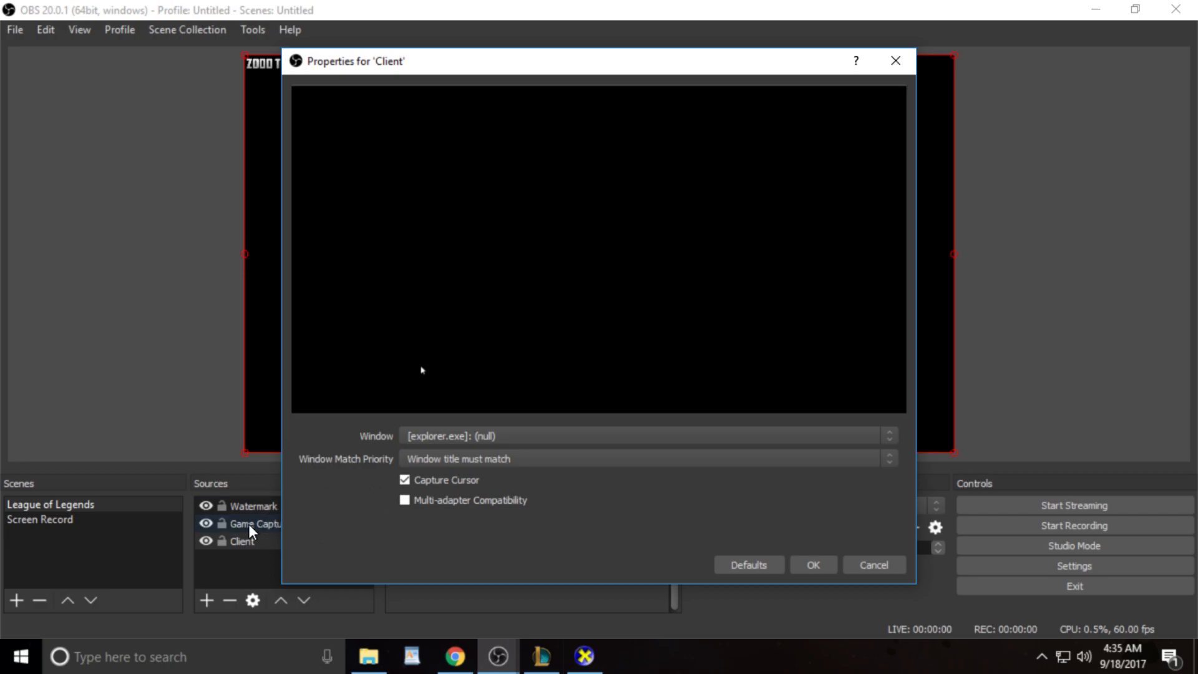
pyautogui.press('Escape')
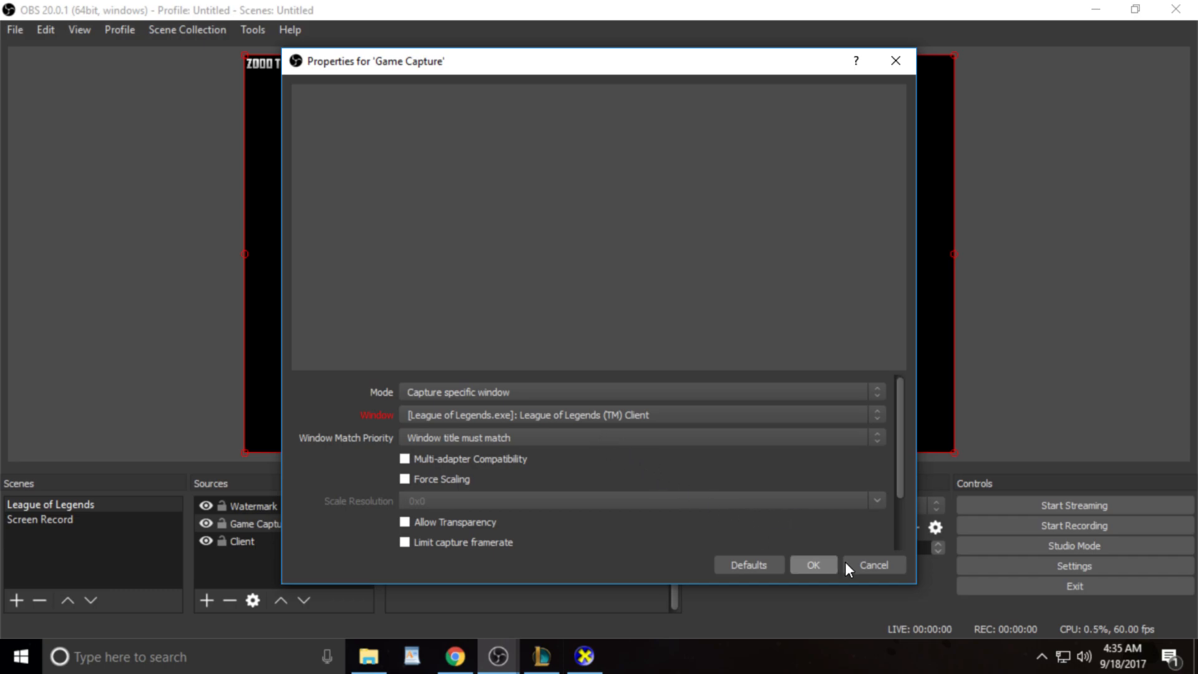
pyautogui.click(879, 565)
pyautogui.click(858, 561)
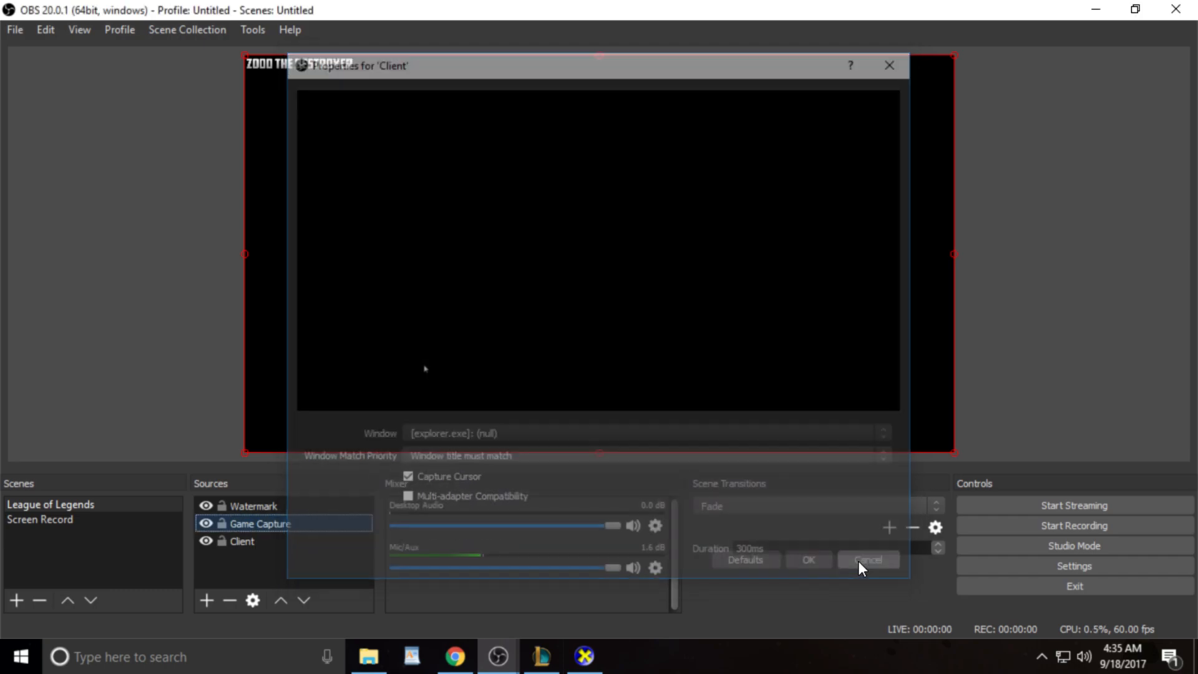
# - Add a new scene named League of Legends 2
pyautogui.rightClick(70, 541)
pyautogui.click(87, 550)
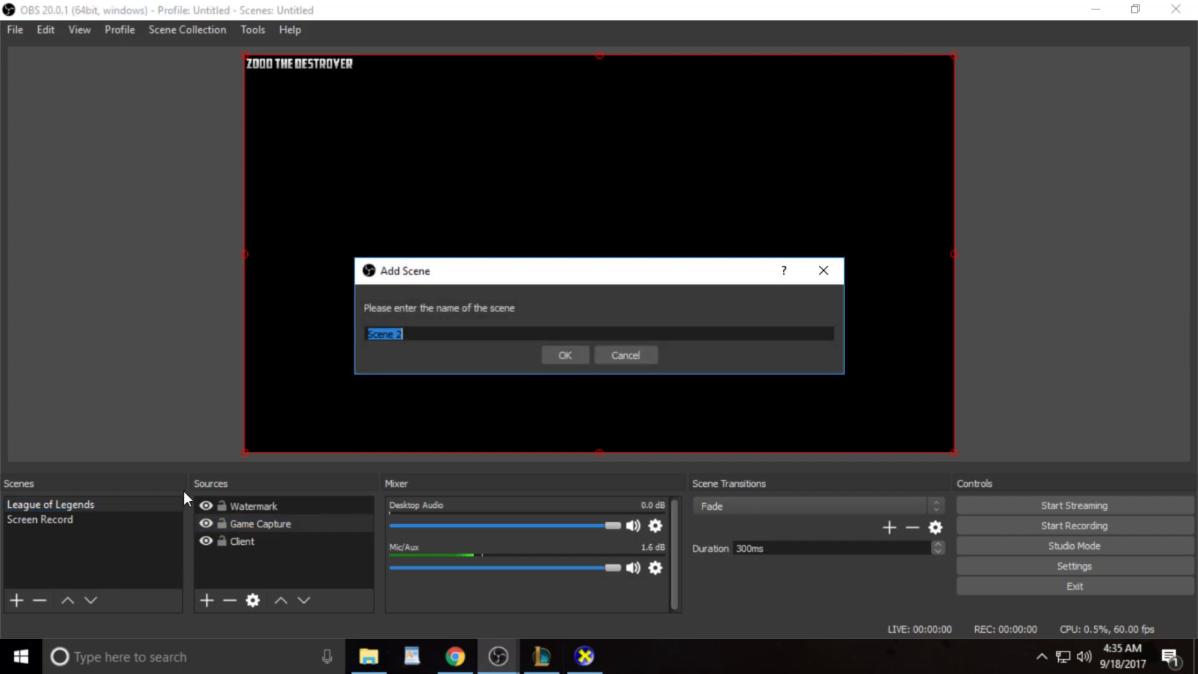
pyautogui.write('League of Legends 2')
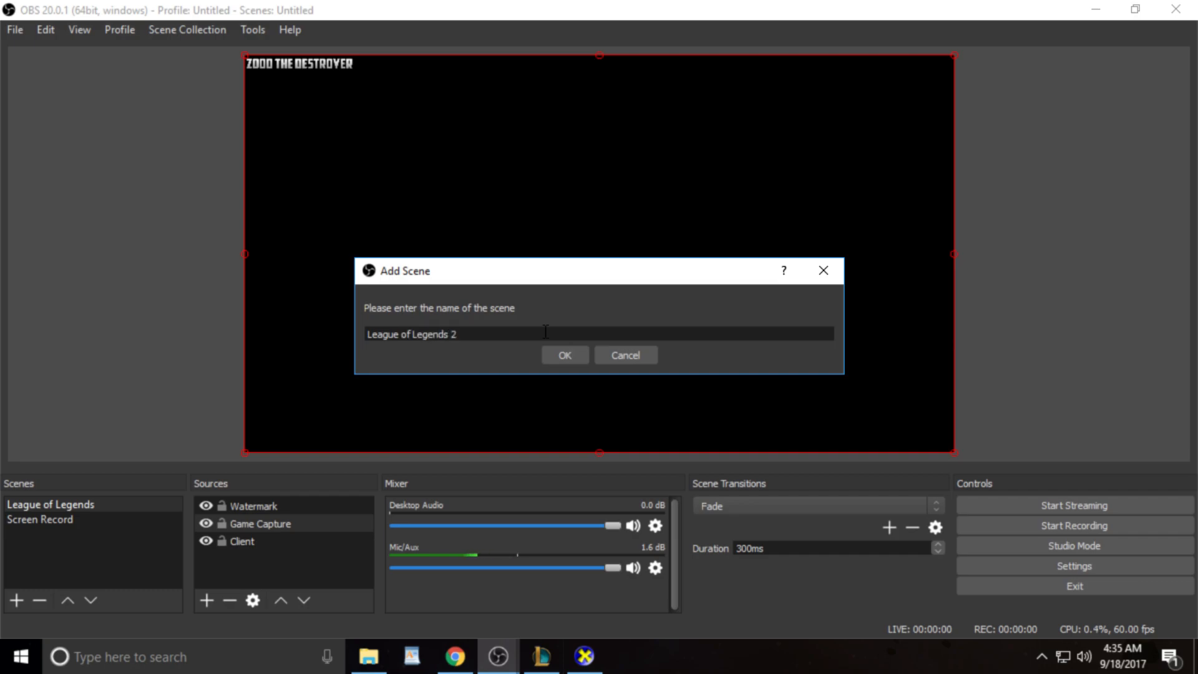
pyautogui.click(553, 353)
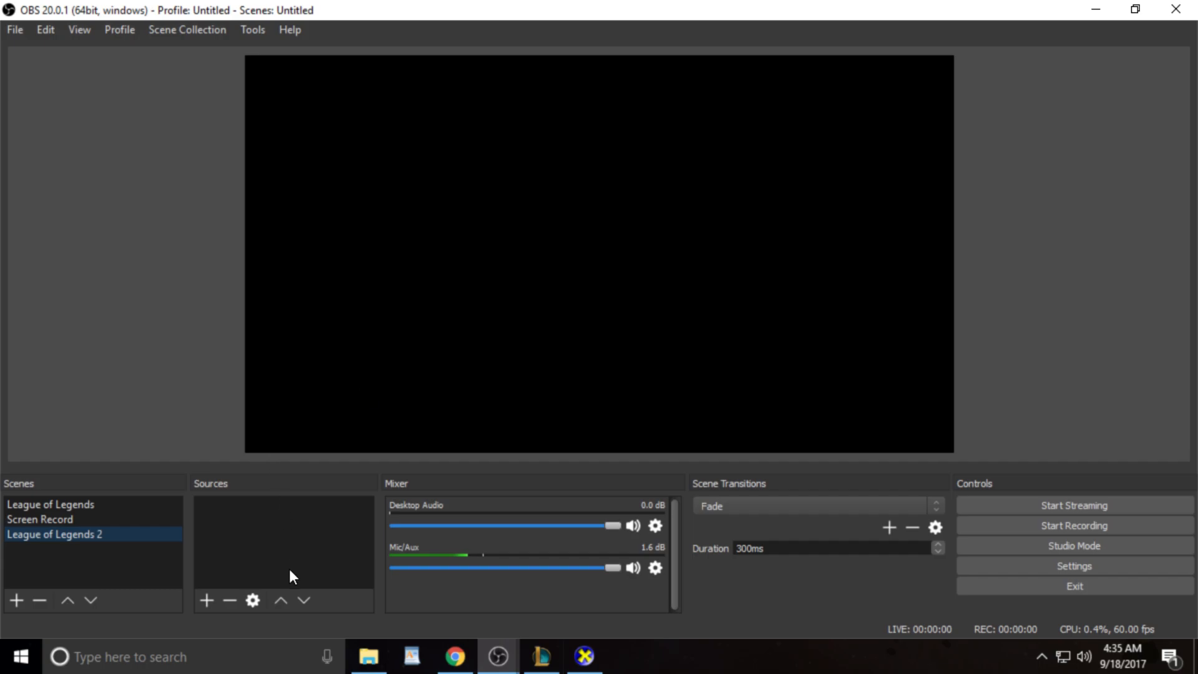
# - Add a new image source named Watermark 1 to the League of Legends 2 scene
pyautogui.rightClick(264, 522)
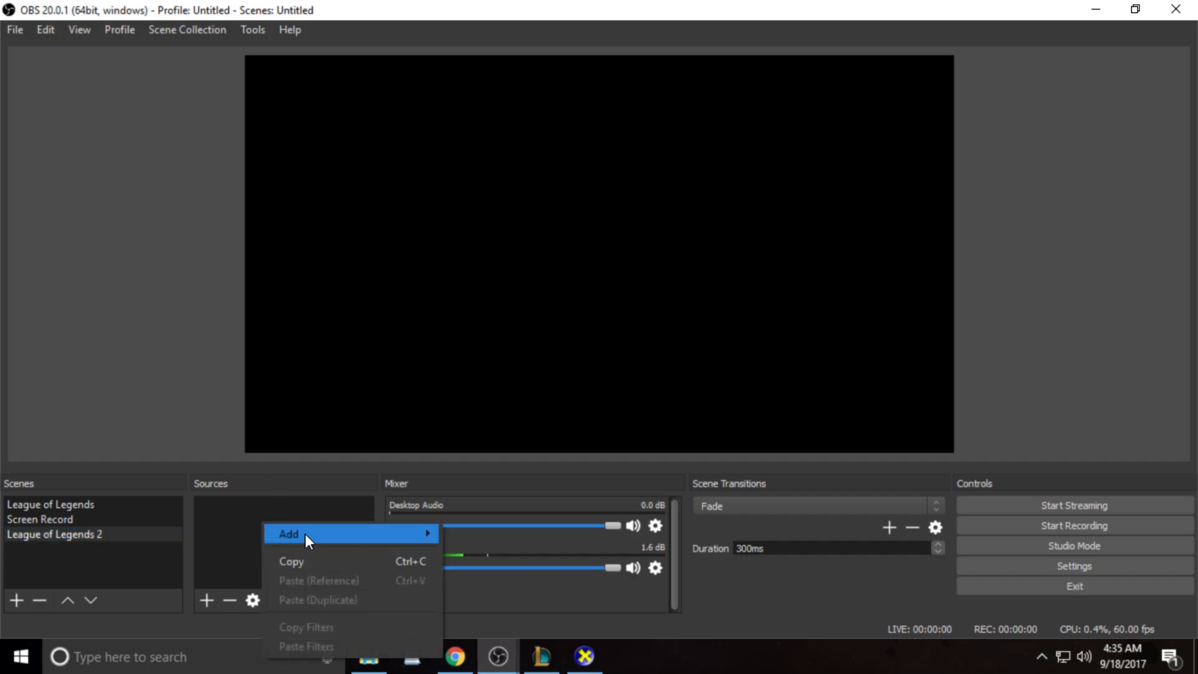
pyautogui.moveTo(416, 535)
pyautogui.click(485, 526)
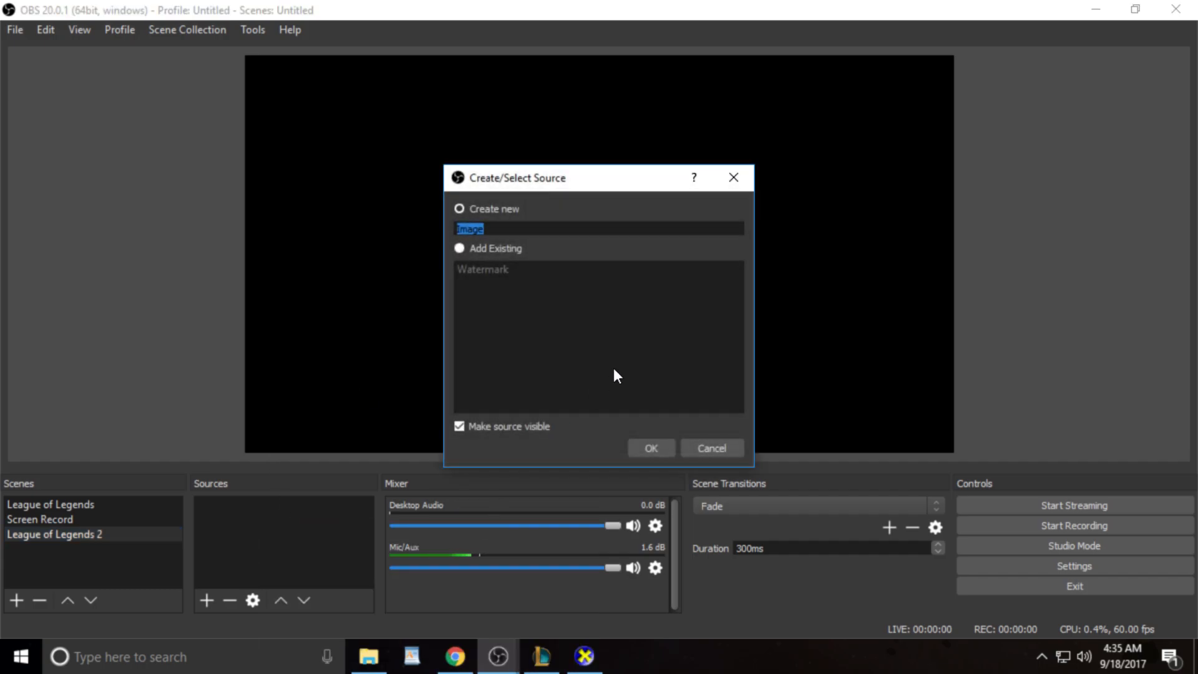
pyautogui.write('Watermark')
pyautogui.press('Return')
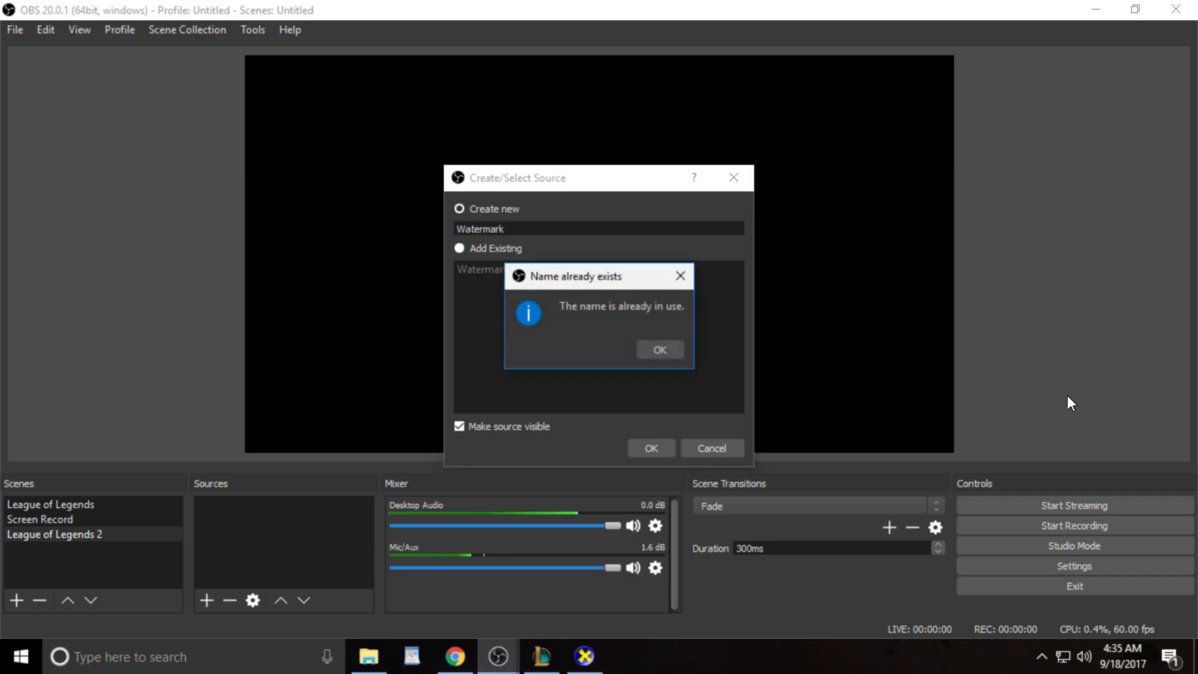
pyautogui.click(671, 348)
pyautogui.write('1')
pyautogui.click(650, 448)
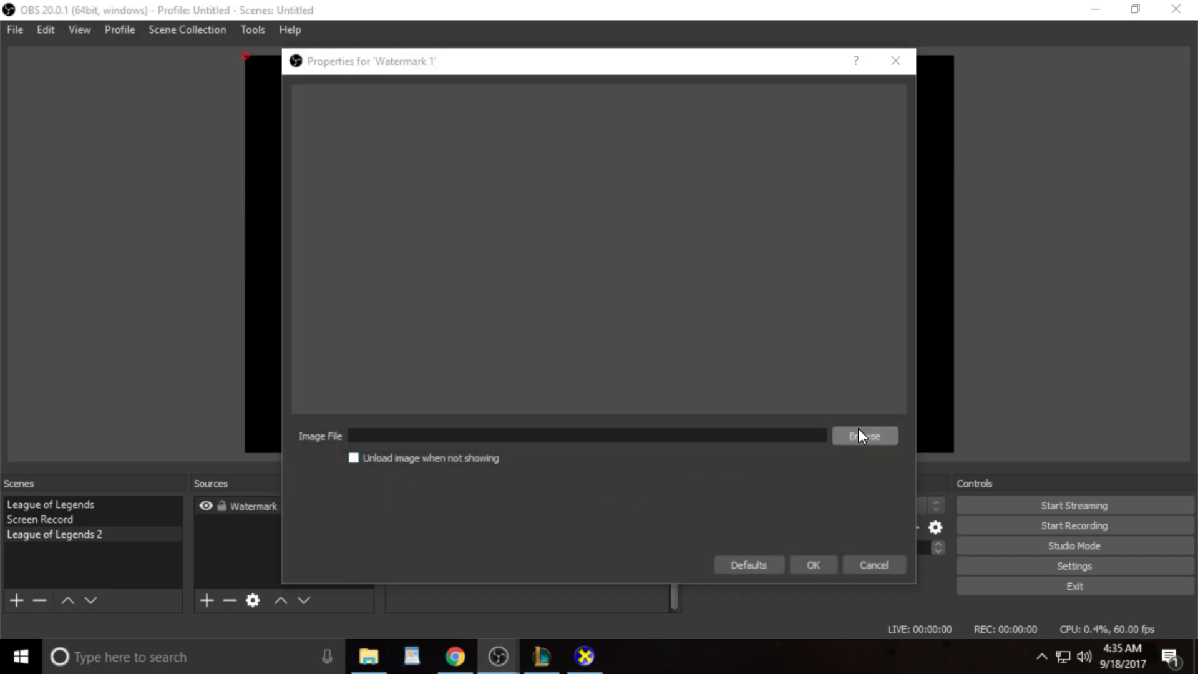
# - Set the image file of Watermark 1 to Watermark white.png from the Elgato Game Recordings folder
pyautogui.click(859, 435)
pyautogui.click(361, 197)
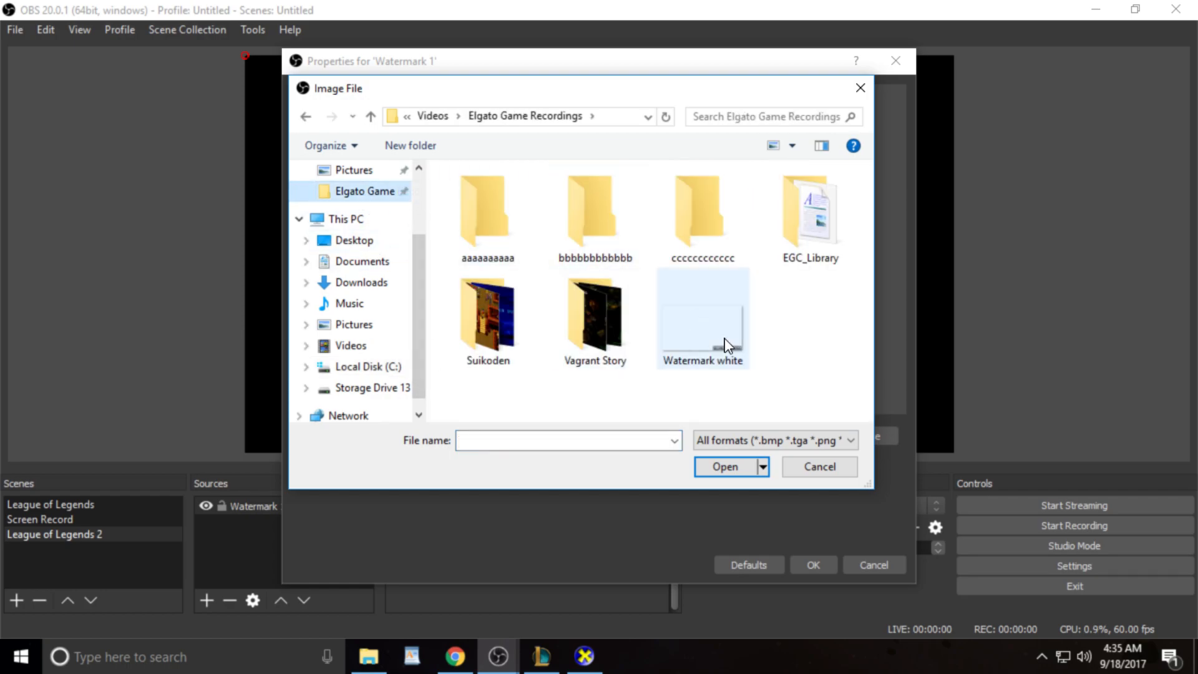
pyautogui.doubleClick(716, 339)
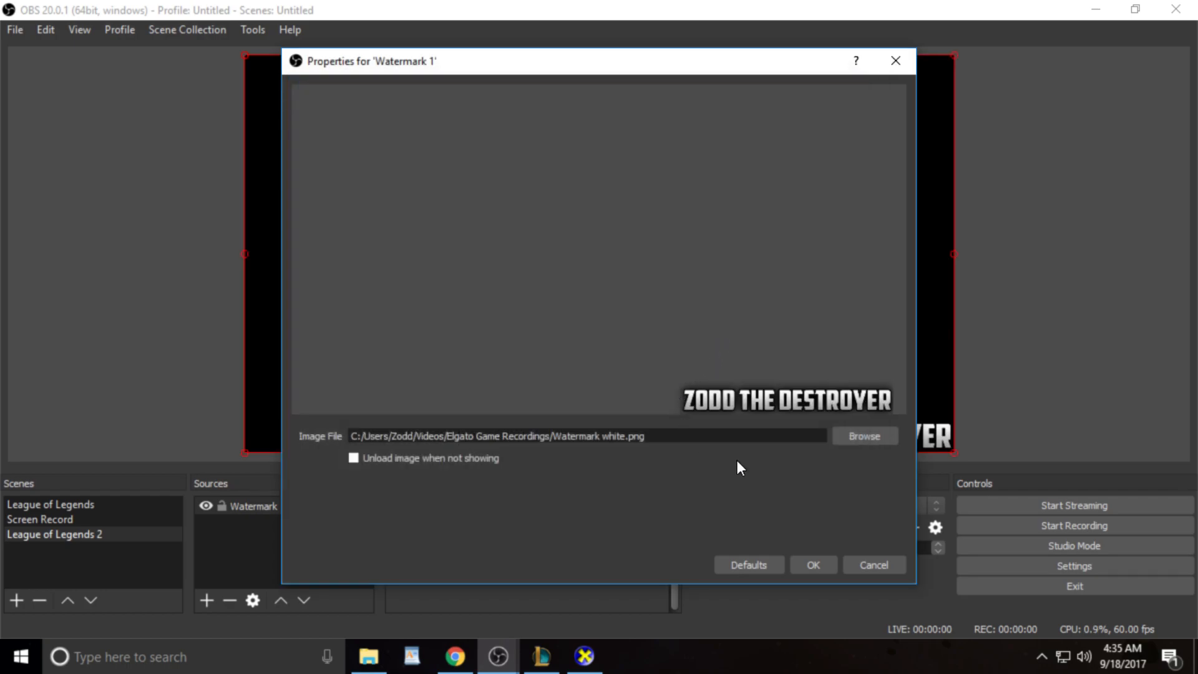
pyautogui.click(800, 565)
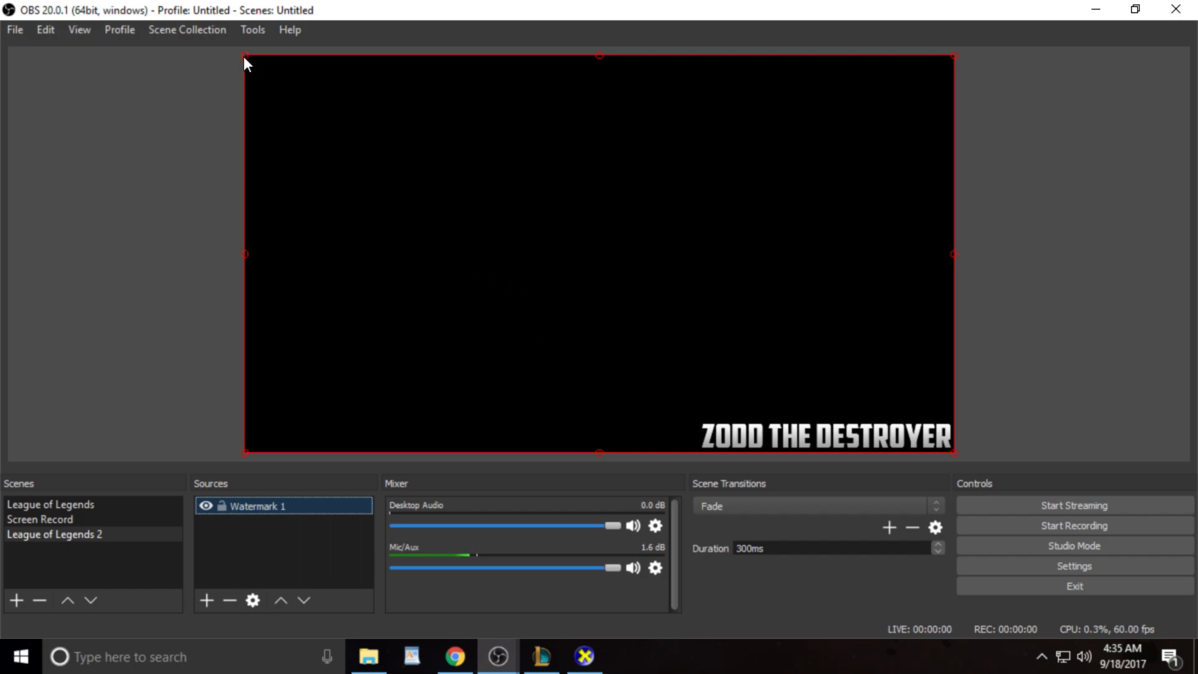
# - Shrink the watermark image to about half size and move its text into the upper-left corner of the canvas
pyautogui.moveTo(243, 56); pyautogui.dragTo(602, 257)
pyautogui.moveTo(660, 295); pyautogui.dragTo(199, 6)
pyautogui.moveTo(207, 54); pyautogui.dragTo(204, 50)
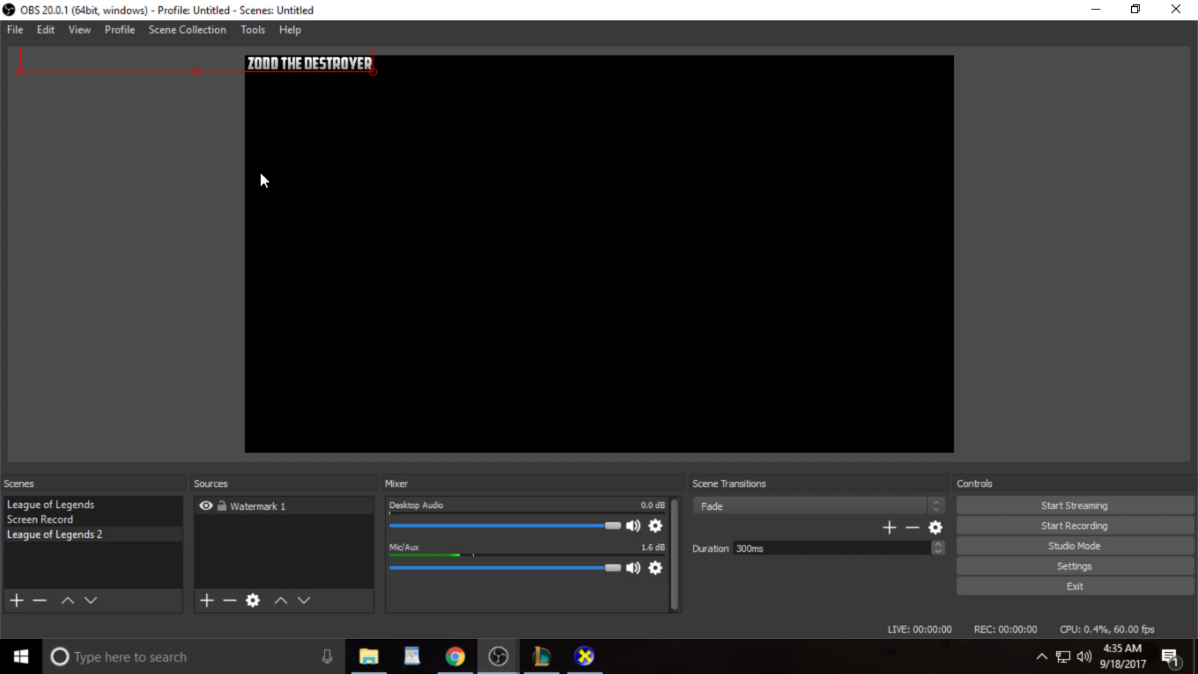
pyautogui.click(275, 547)
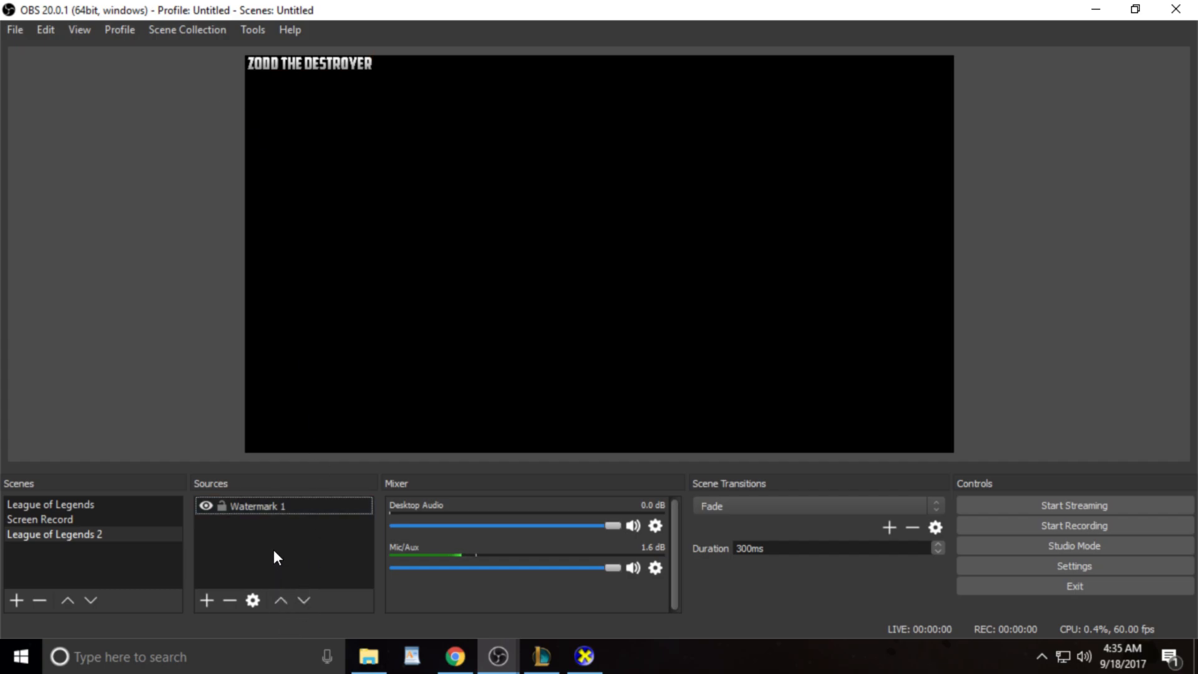
# - Try to add a game capture source named Game Capture 2 that captures a specific window
pyautogui.rightClick(276, 551)
pyautogui.moveTo(323, 421)
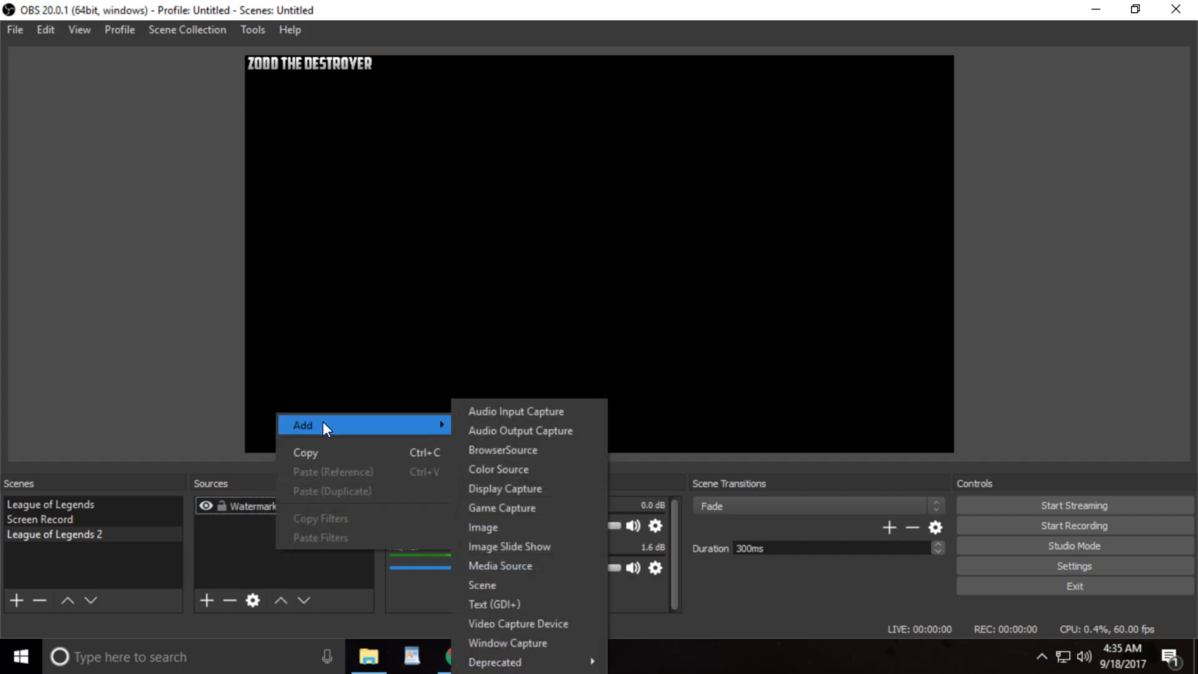
pyautogui.click(532, 508)
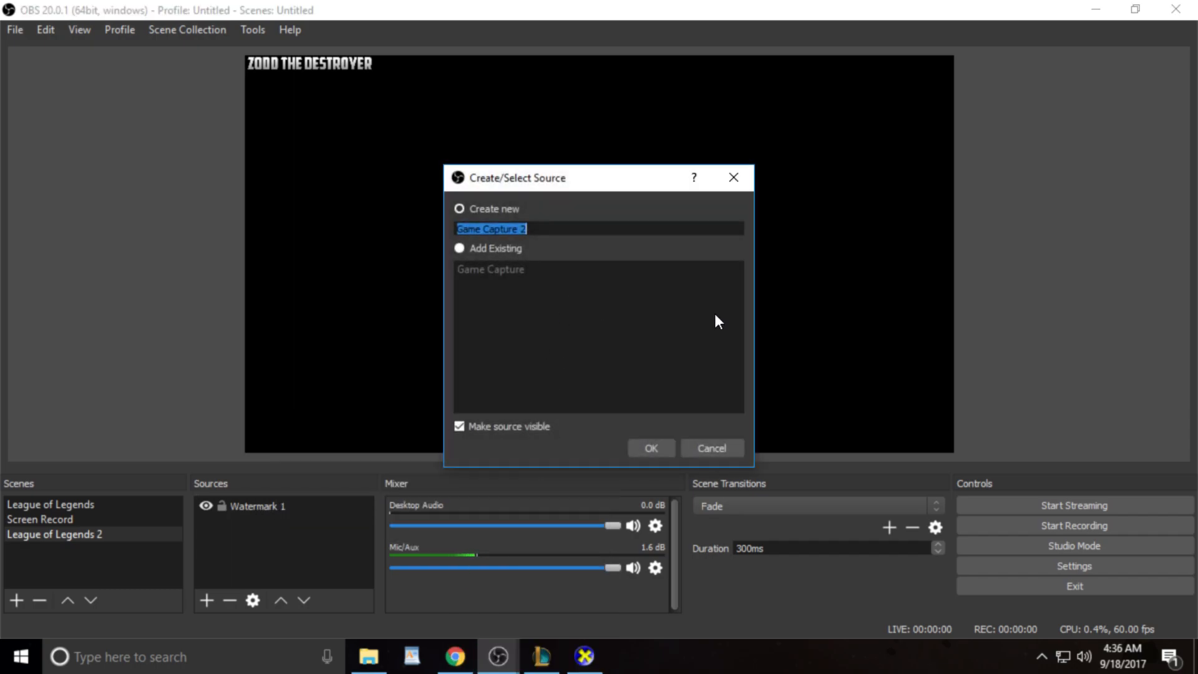
pyautogui.click(649, 447)
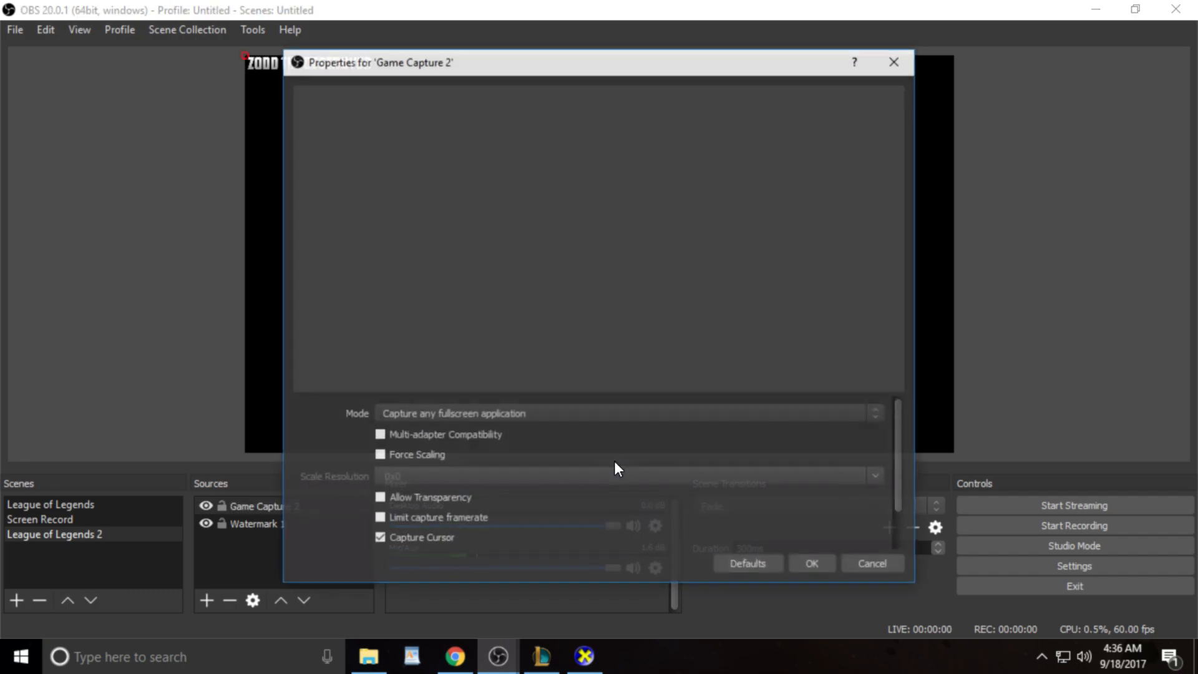
pyautogui.click(529, 413)
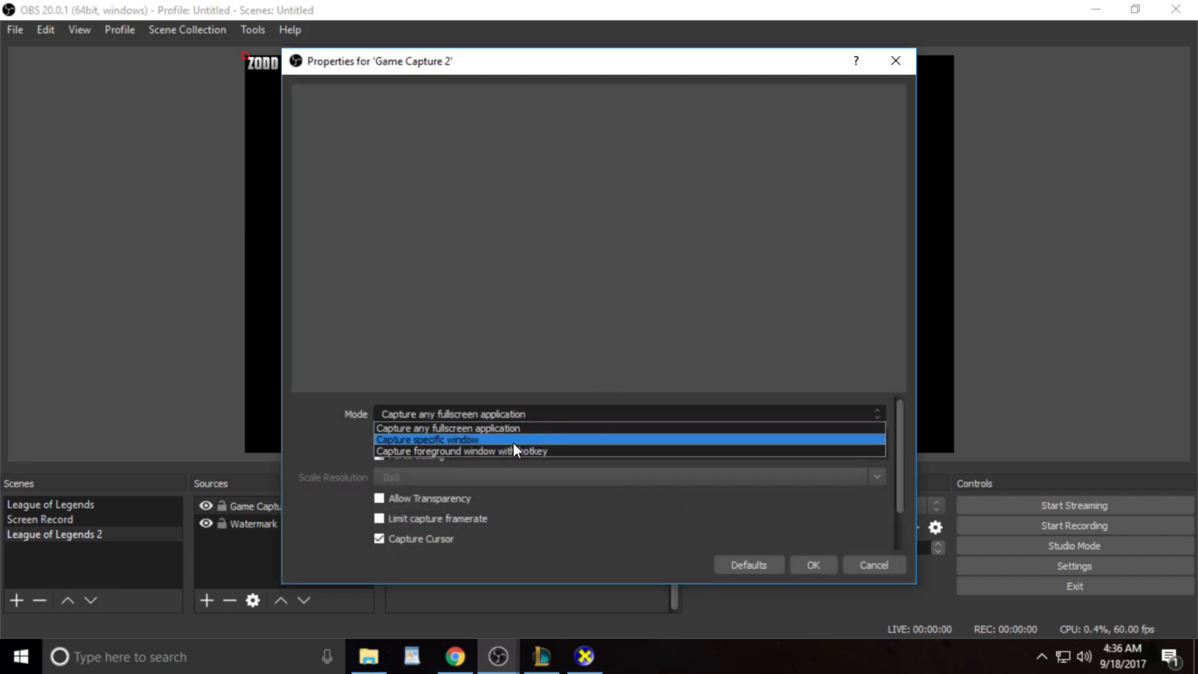
pyautogui.click(512, 440)
pyautogui.click(508, 391)
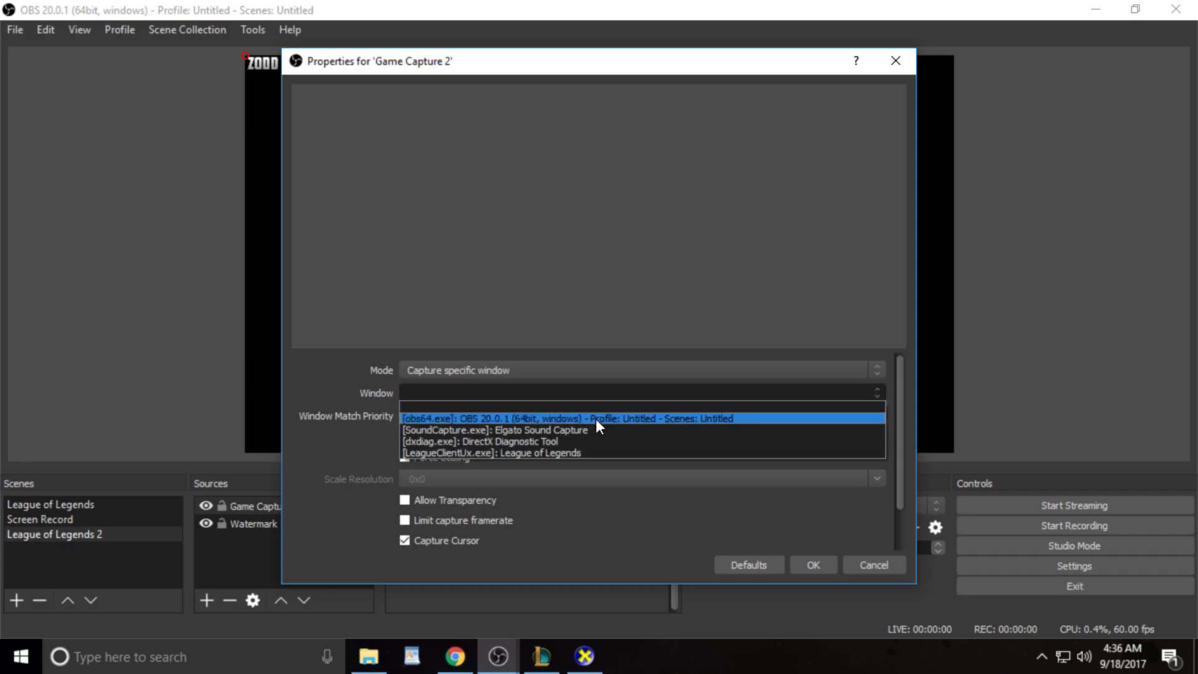
pyautogui.click(543, 663)
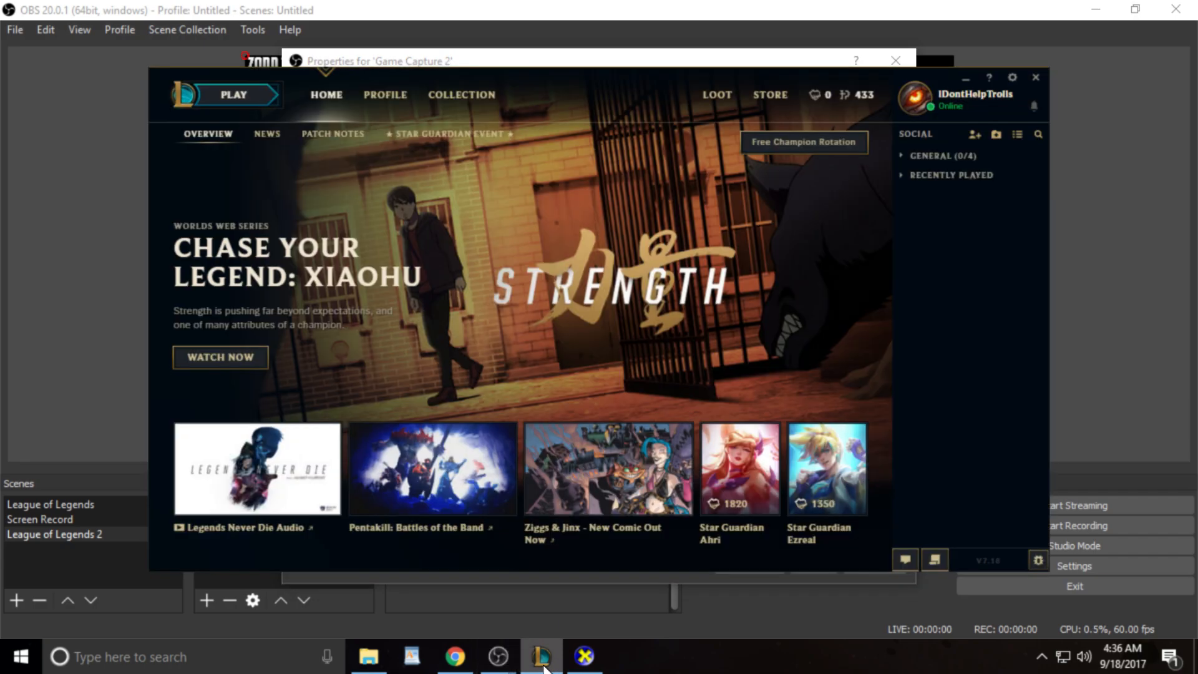
pyautogui.click(543, 662)
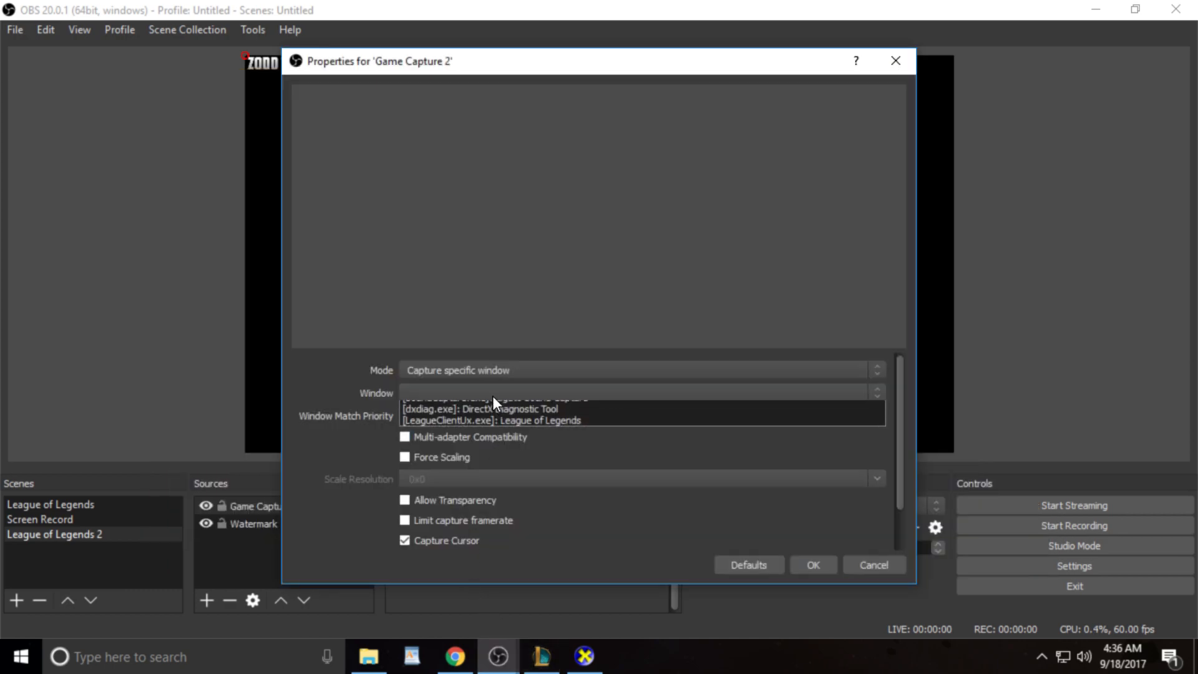
pyautogui.click(880, 571)
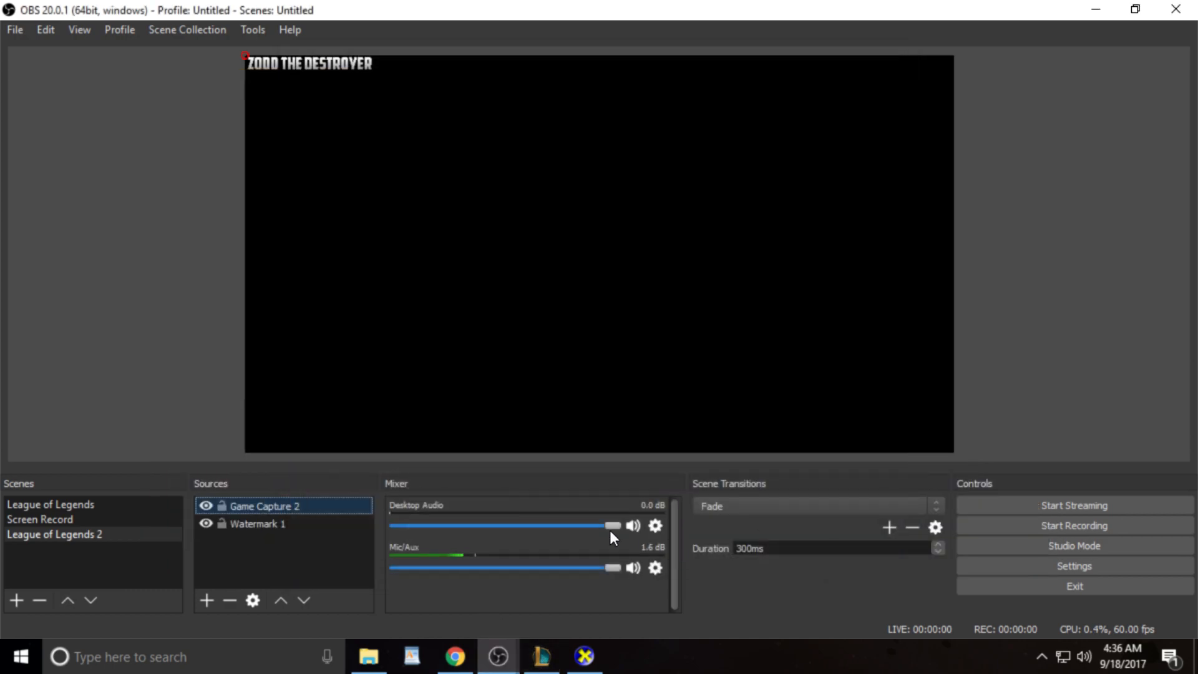
# - Close the League of Legends client and relaunch it through a Windows search for "leagu"
pyautogui.rightClick(541, 656)
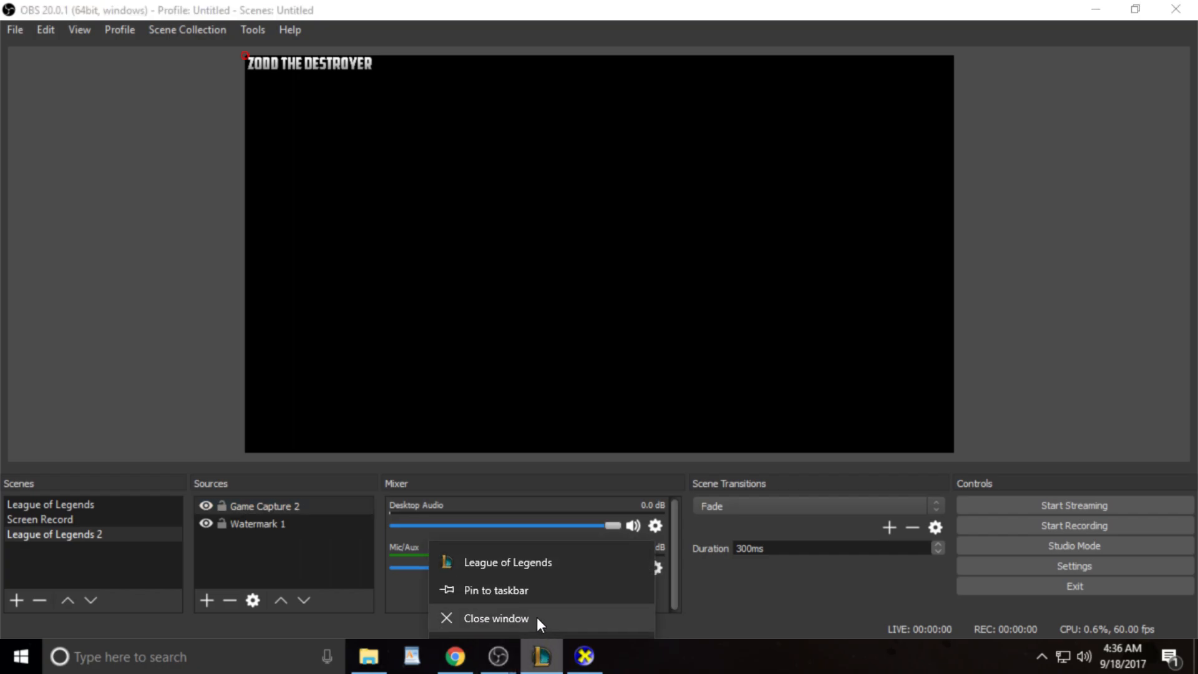
pyautogui.click(536, 617)
pyautogui.click(562, 351)
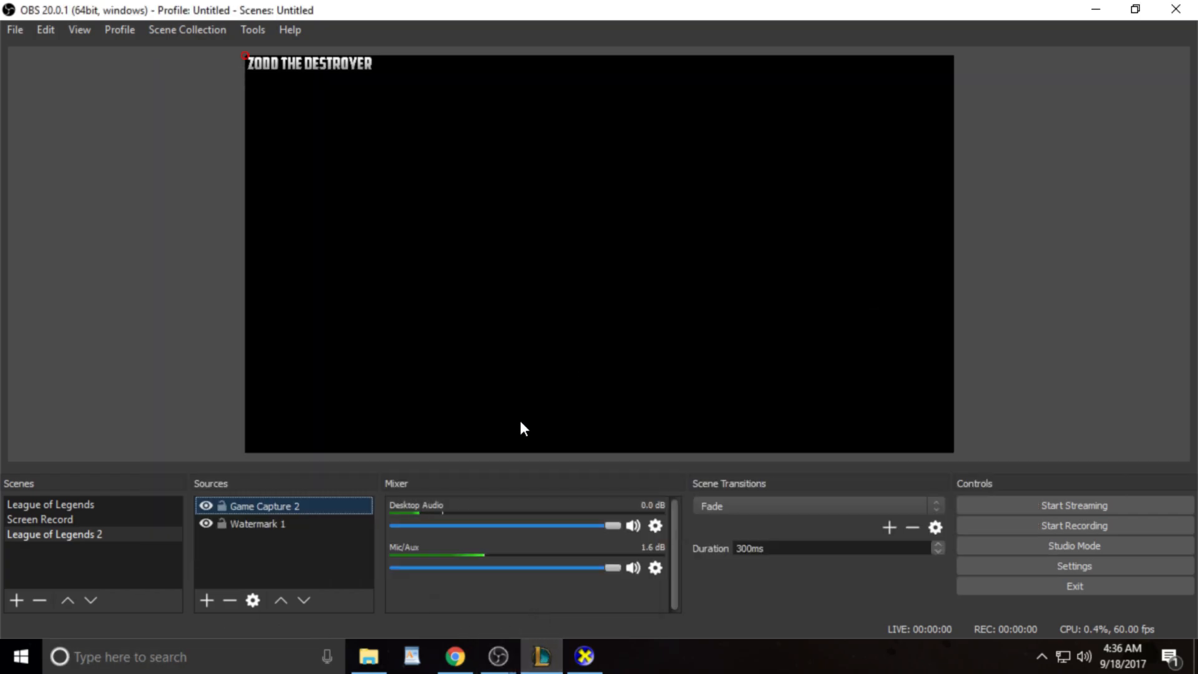
pyautogui.click(186, 658)
pyautogui.write('leagu')
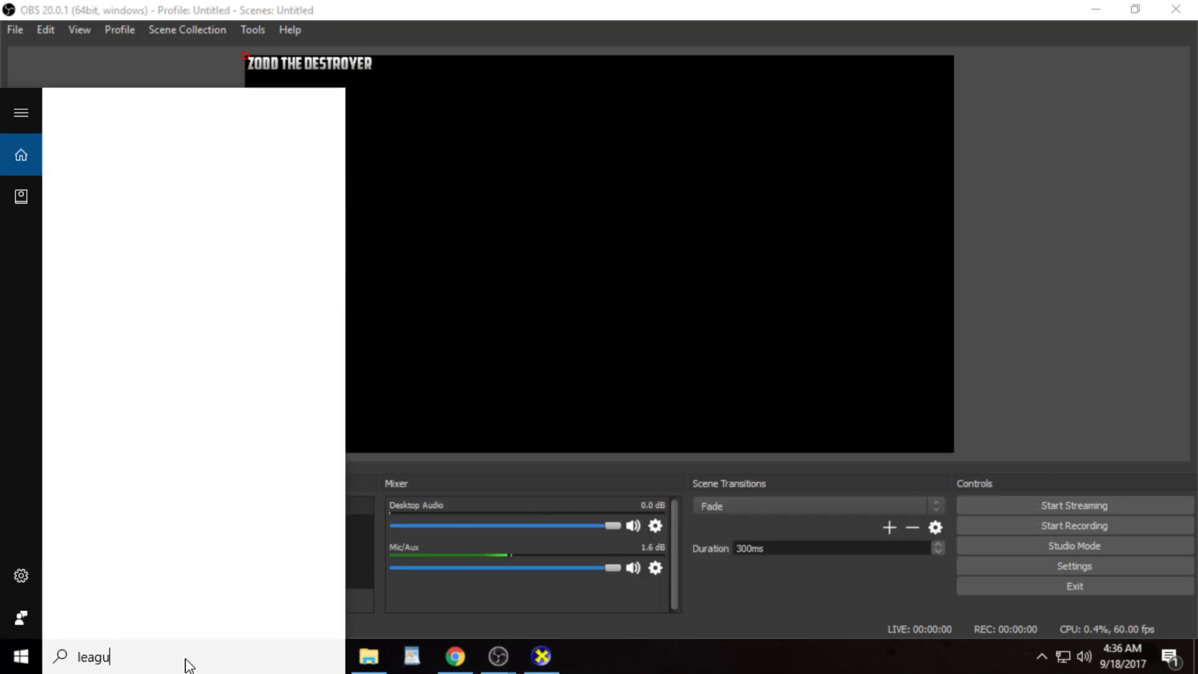
pyautogui.press('Return')
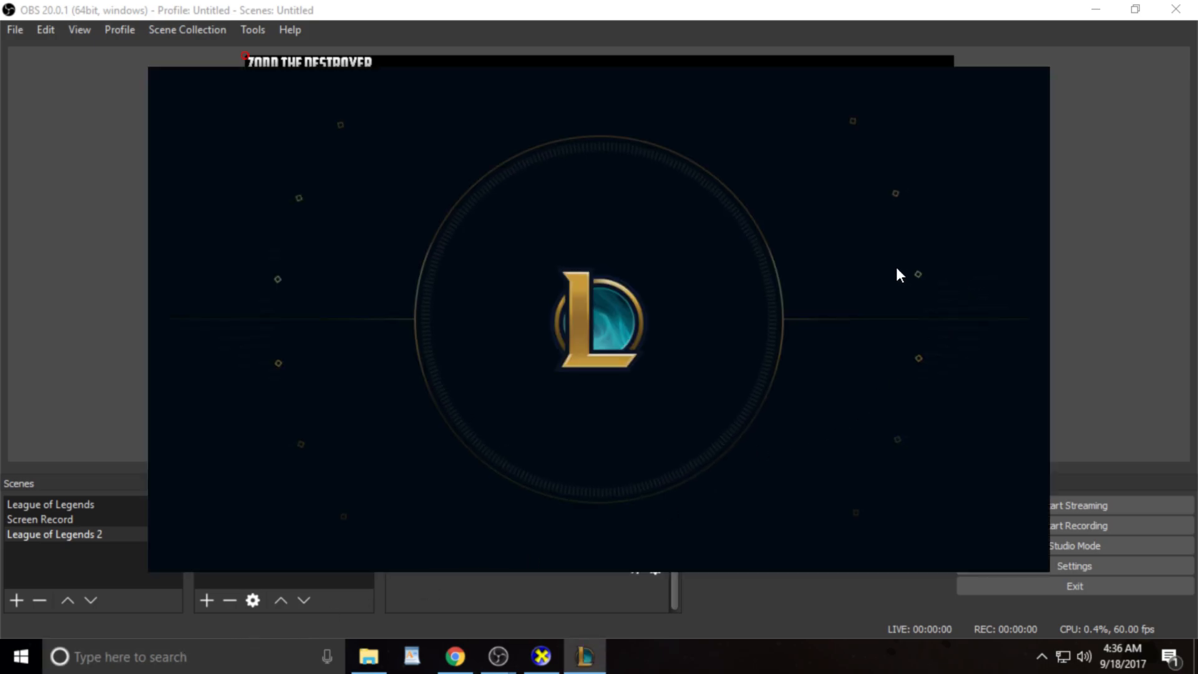
# - Sign in to the League of Legends client with the account password and minimize it to return to OBS
pyautogui.click(966, 246)
pyautogui.write('••••••••')
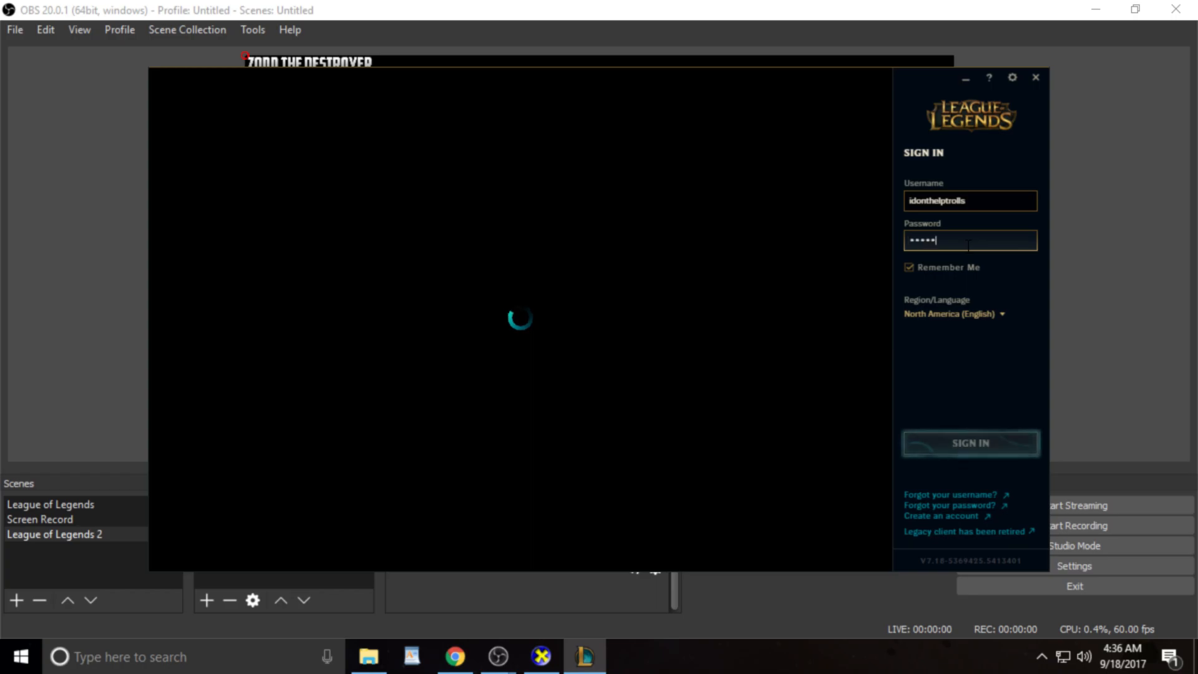
pyautogui.press('Return')
pyautogui.write('••••••••')
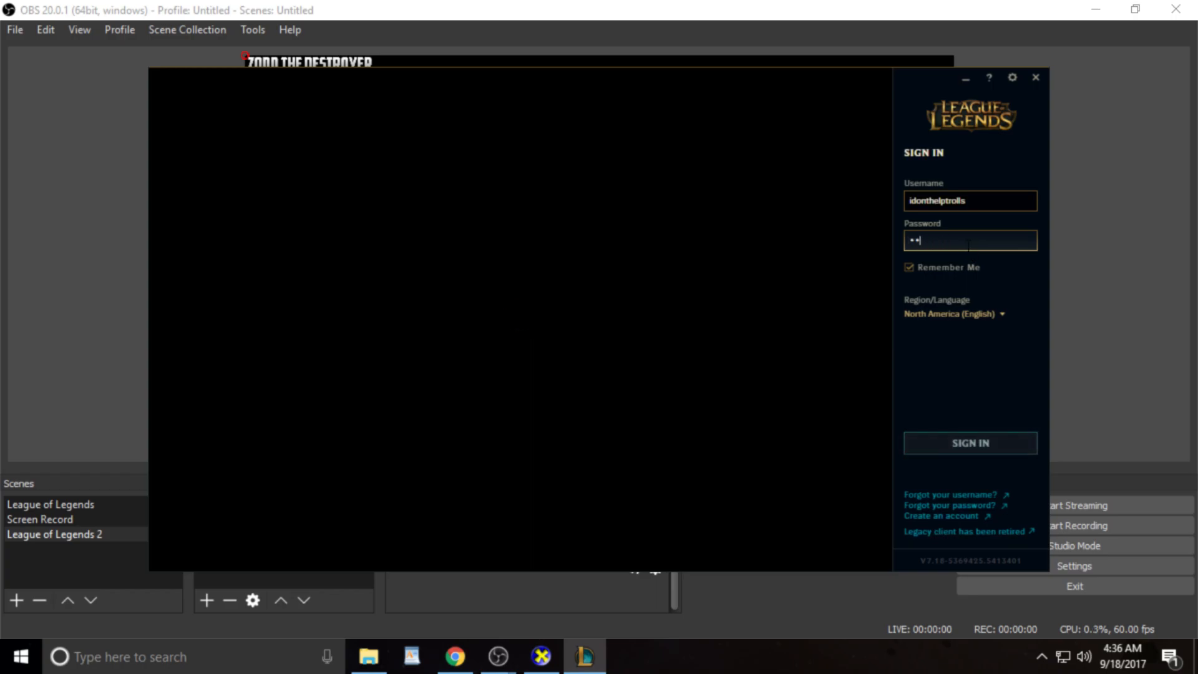
pyautogui.press('Return')
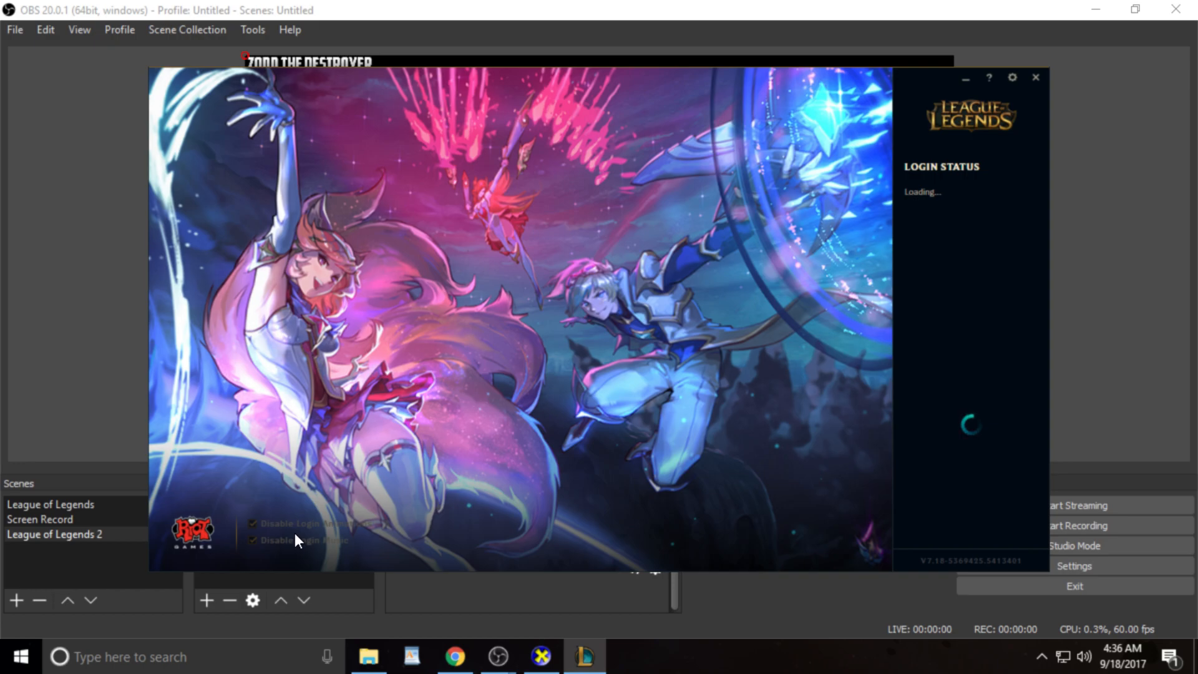
pyautogui.click(586, 662)
# - Remove the Game Capture 2 source from the League of Legends 2 scene
pyautogui.click(258, 507)
pyautogui.press('Delete')
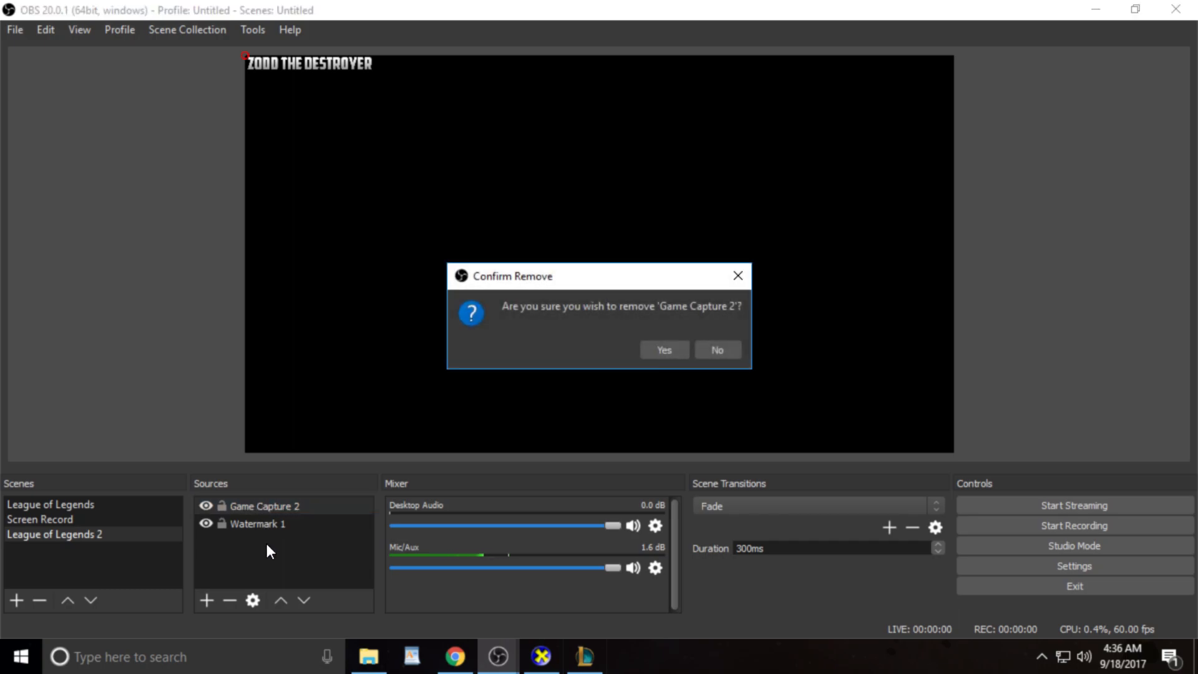
pyautogui.click(665, 348)
# - Add a new game capture source named Client 1 to the League of Legends 2 scene
pyautogui.rightClick(272, 536)
pyautogui.moveTo(325, 538)
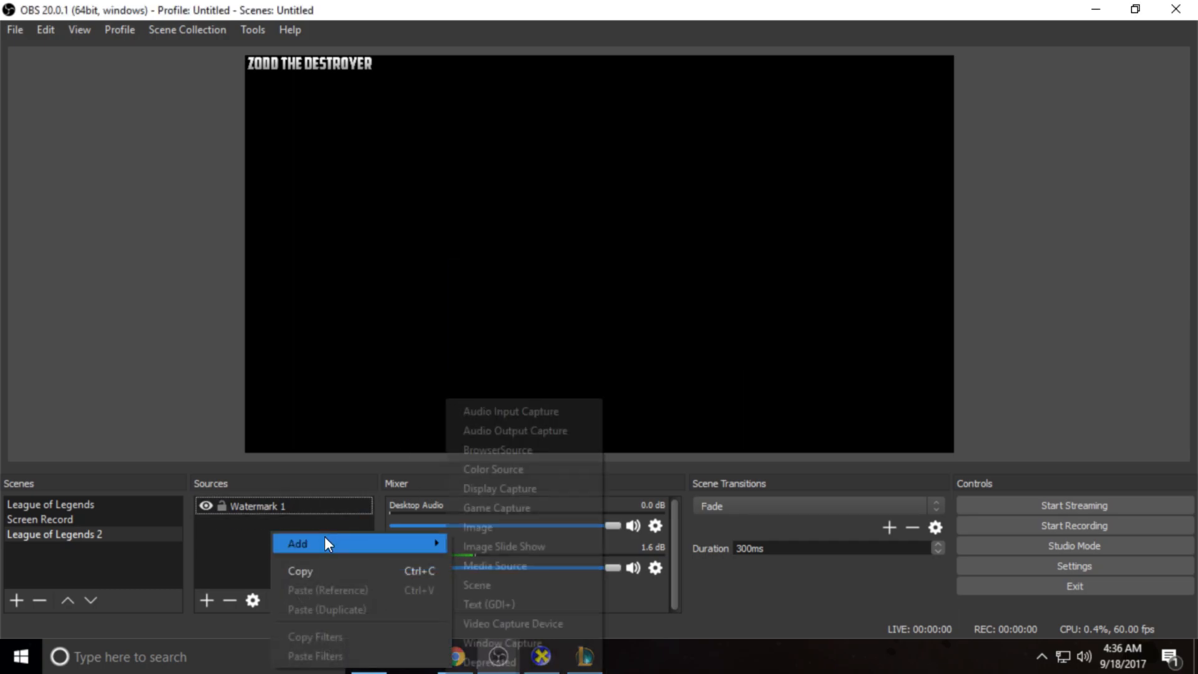
pyautogui.click(494, 504)
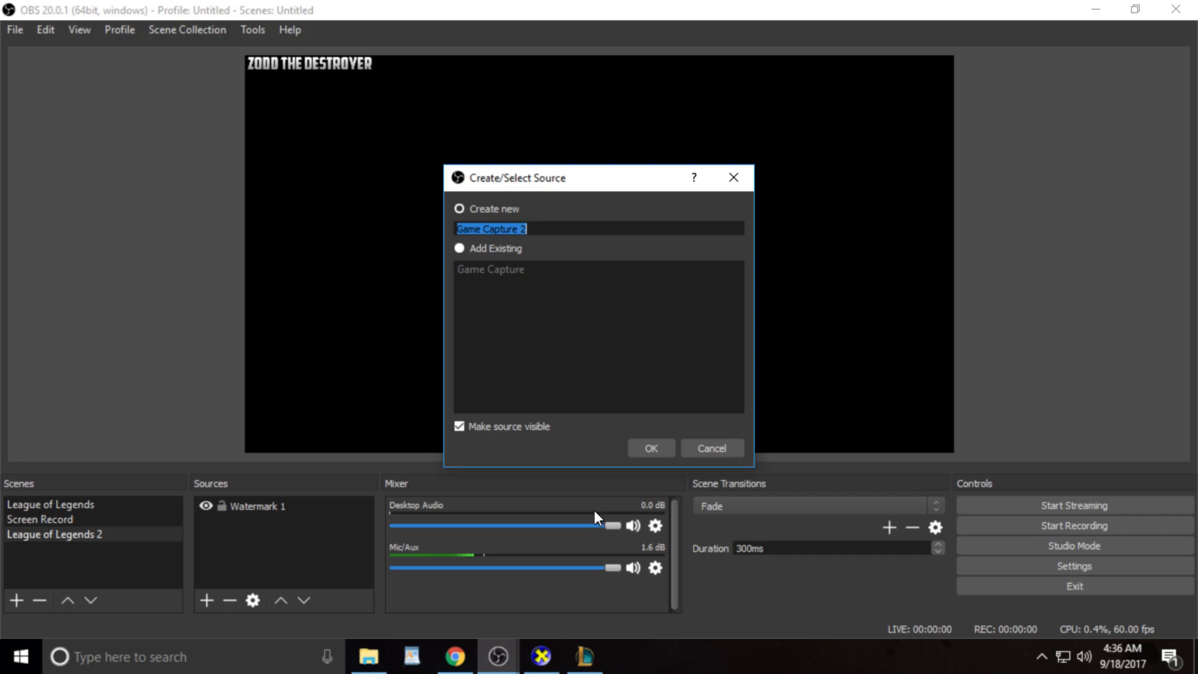
pyautogui.write('Client 1')
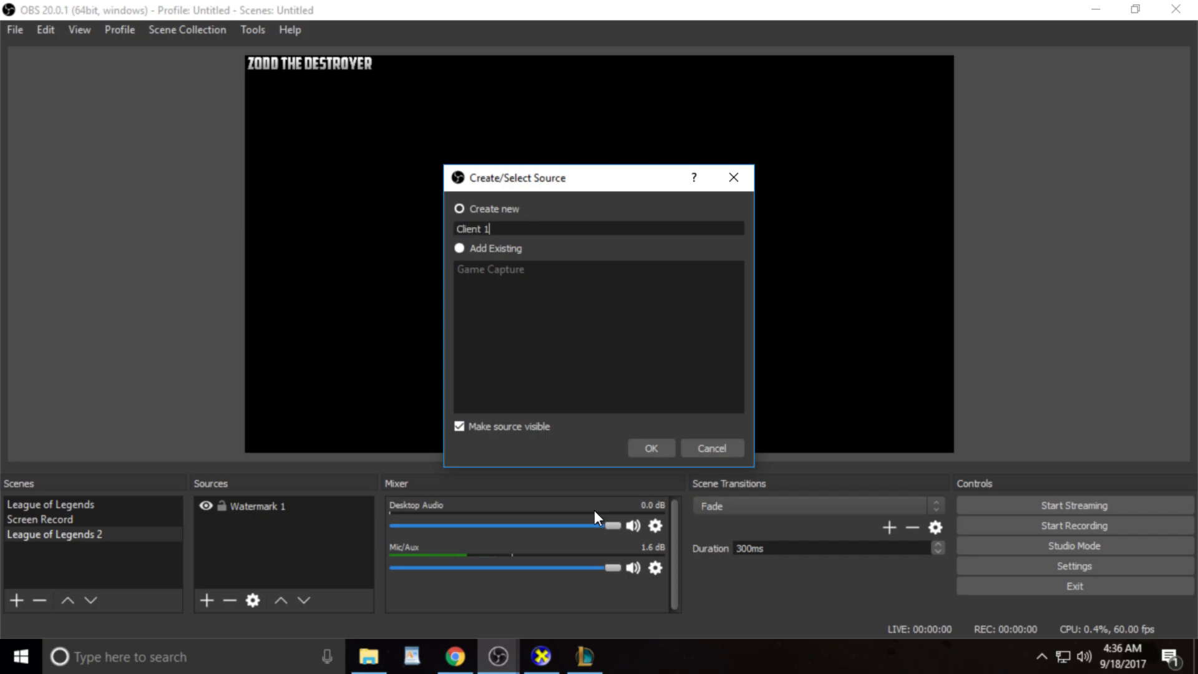
pyautogui.click(665, 445)
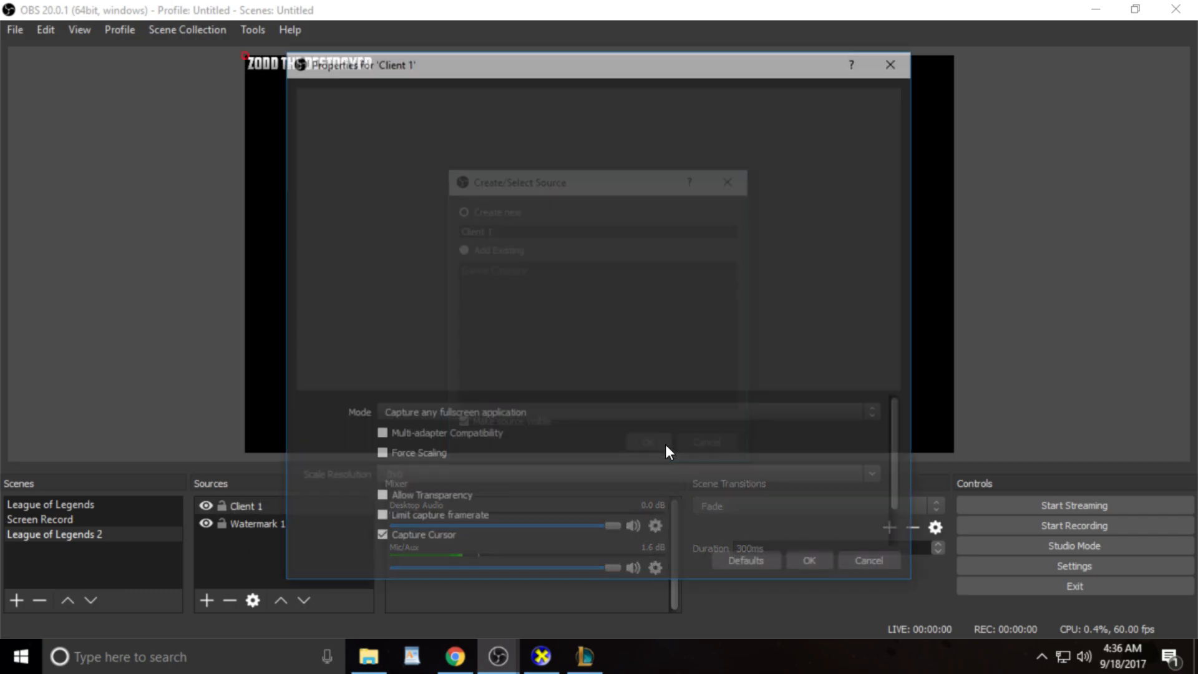
# - Set Client 1 to capture the specific window [LeagueClientUx.exe]: League of Legends and accept its properties
pyautogui.click(492, 413)
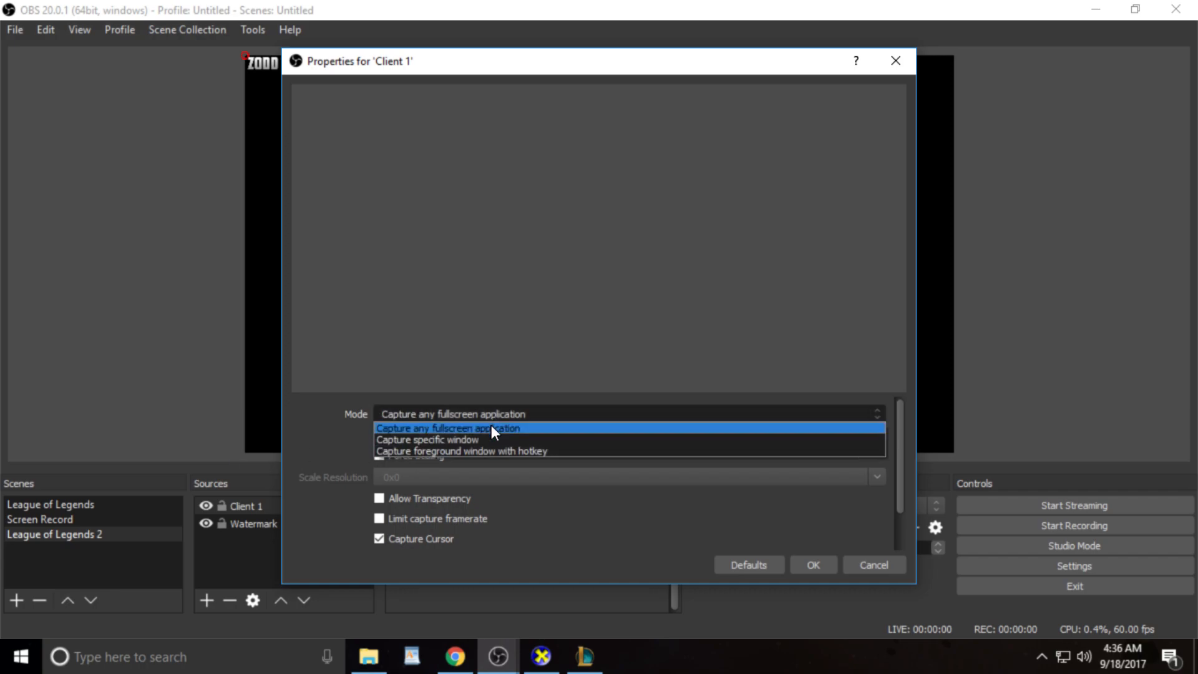
pyautogui.click(488, 438)
pyautogui.click(487, 388)
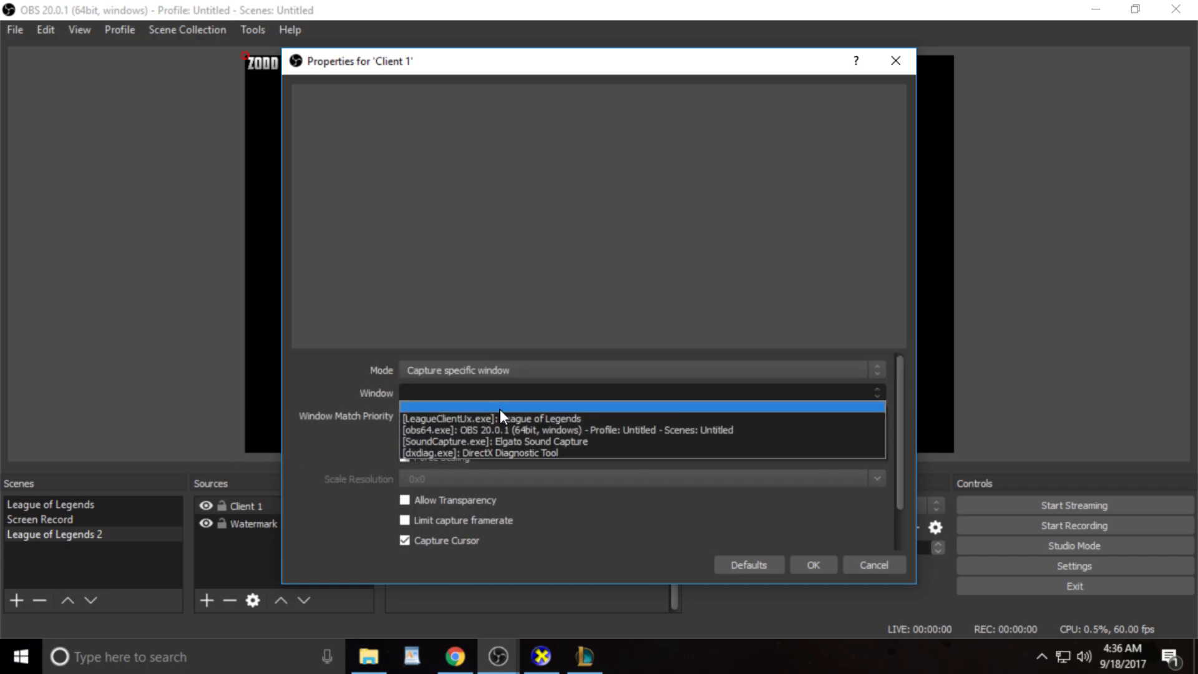
pyautogui.click(610, 418)
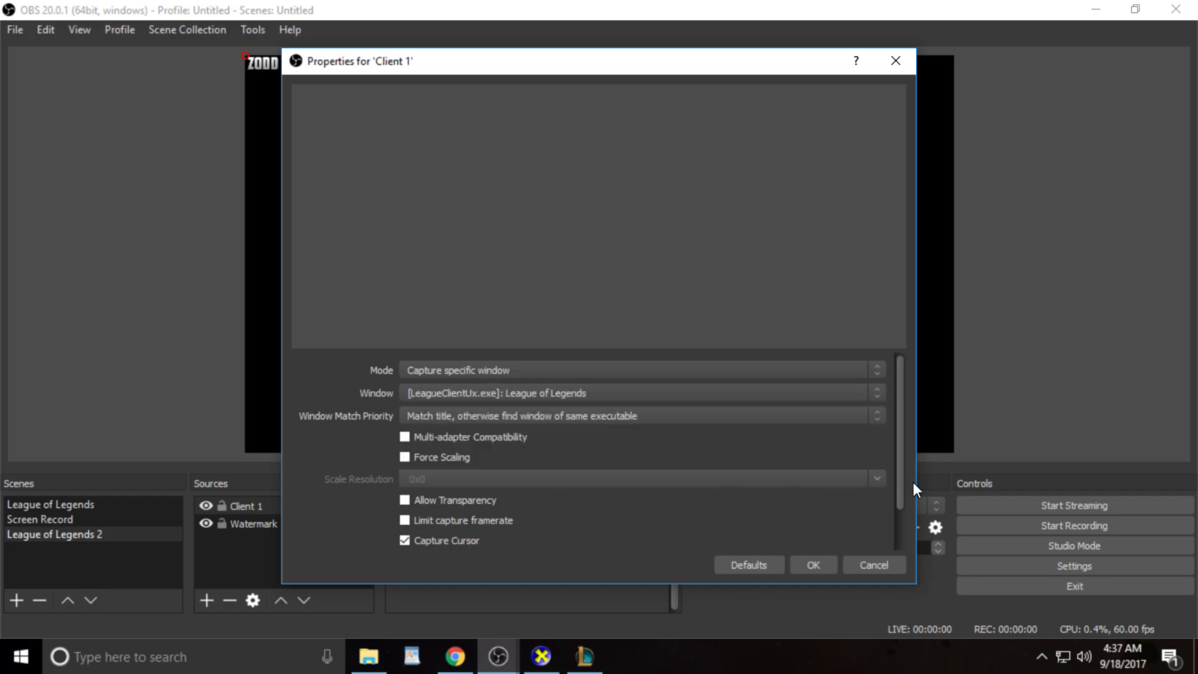
pyautogui.moveTo(903, 484); pyautogui.dragTo(909, 551)
pyautogui.click(539, 511)
pyautogui.click(805, 565)
# - Add a new game capture source named Game Capture 2 to the League of Legends 2 scene
pyautogui.rightClick(237, 545)
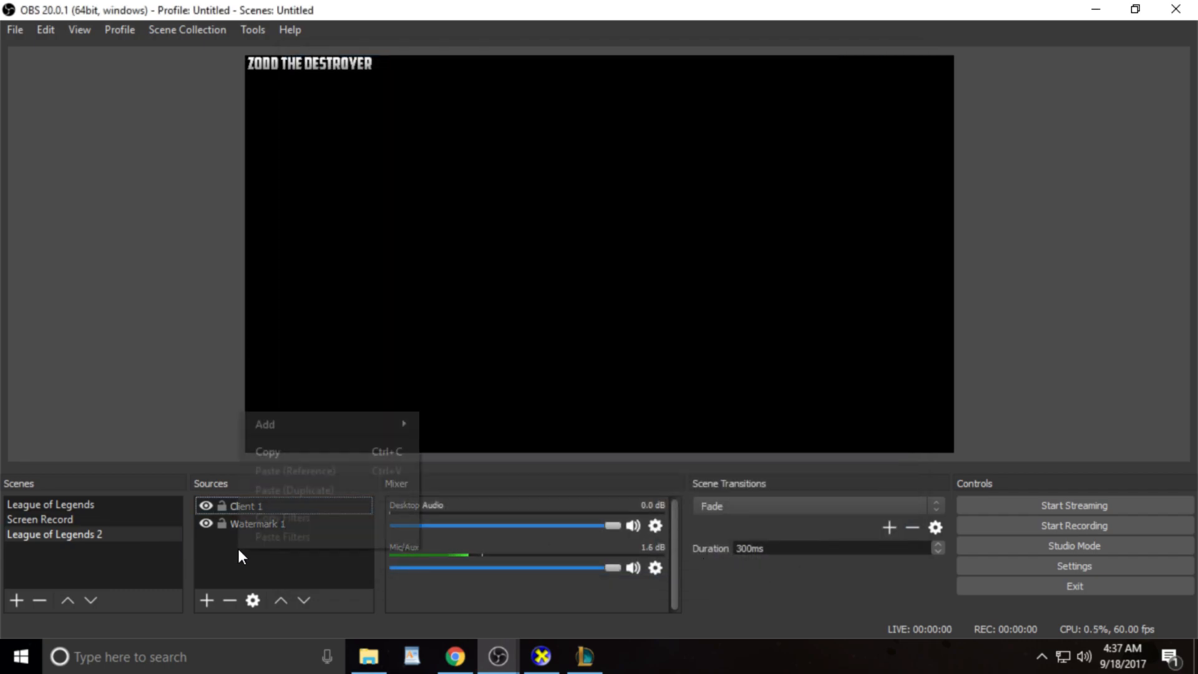
pyautogui.moveTo(274, 426)
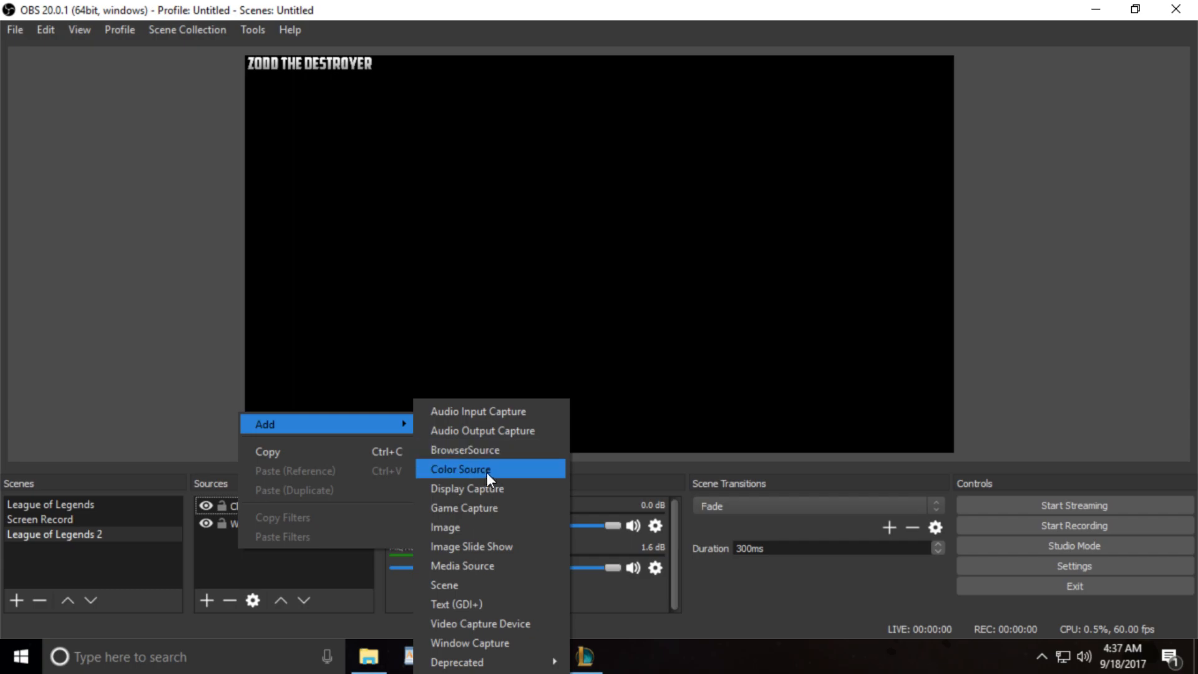
pyautogui.click(496, 507)
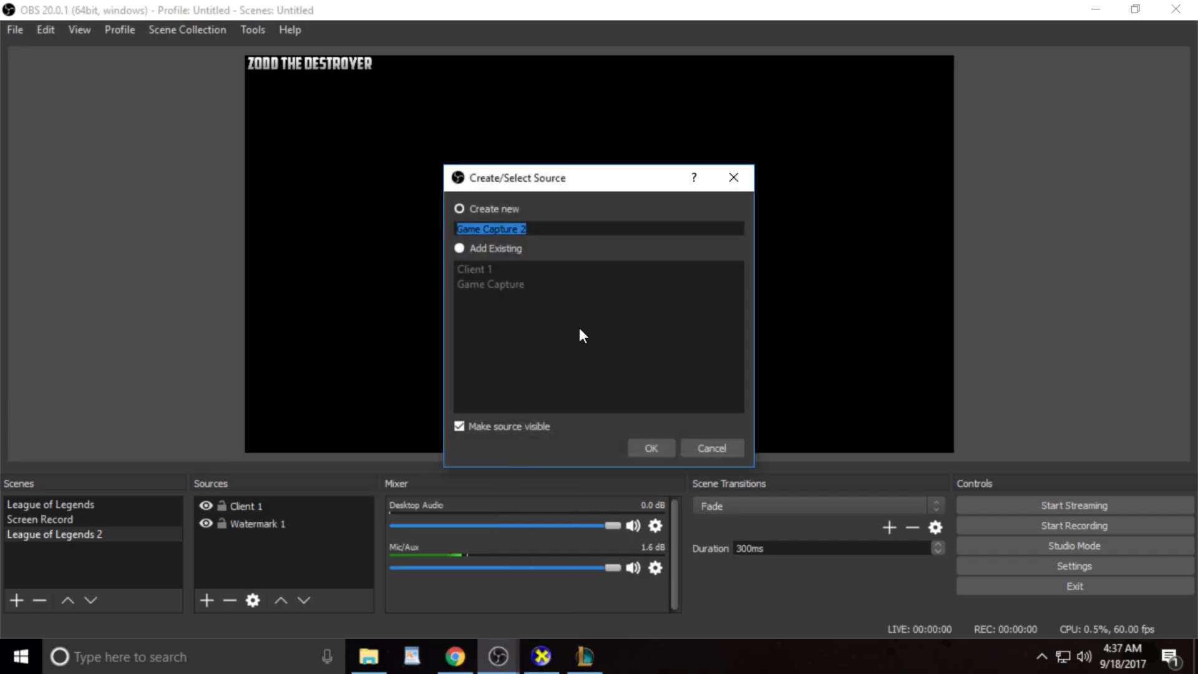
pyautogui.click(650, 449)
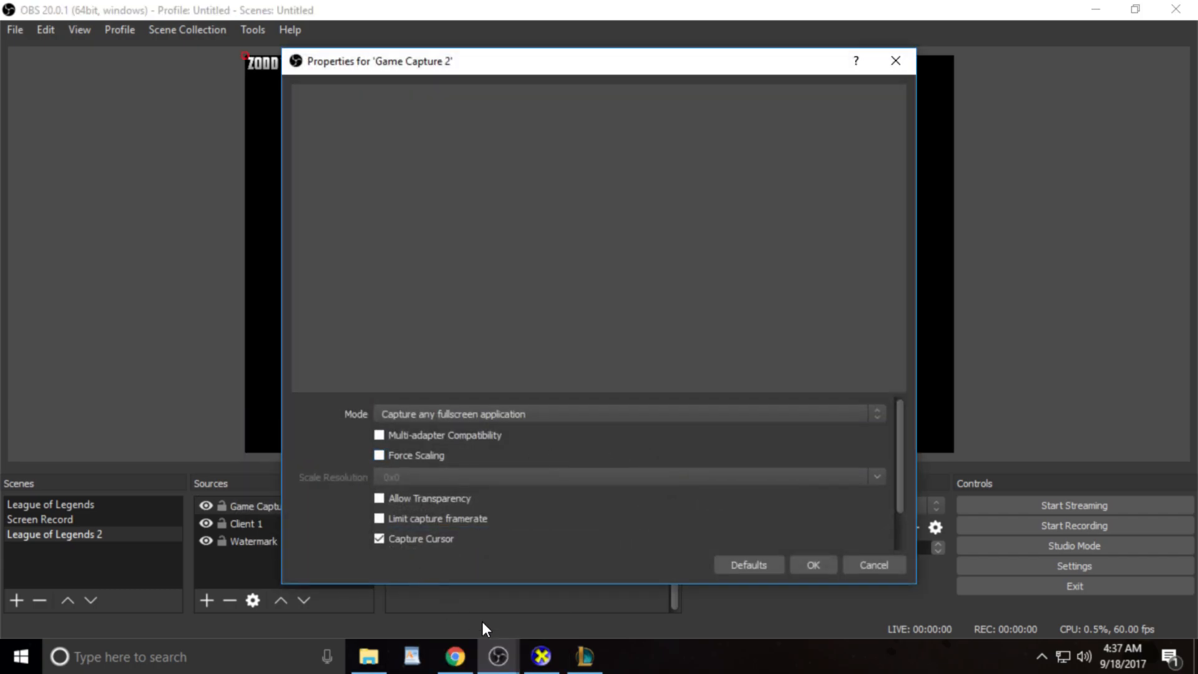
# - Switch to the League of Legends client and create a custom 5v5 Blind Pick game on Summoner's Rift
pyautogui.click(585, 656)
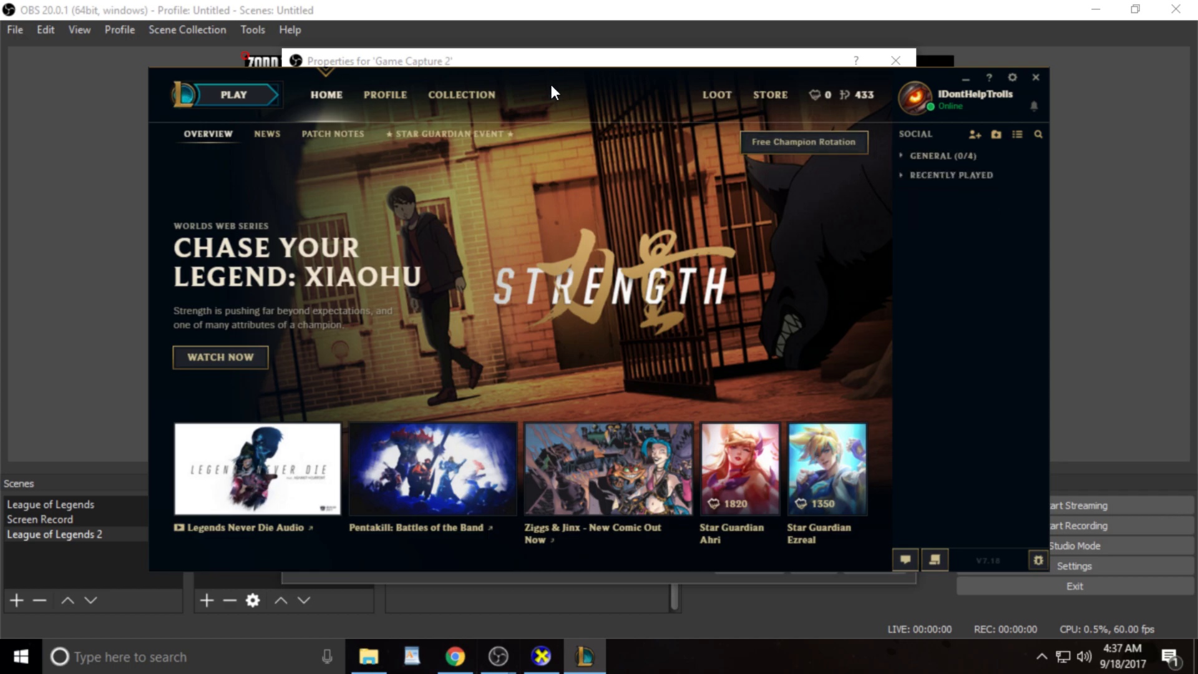
pyautogui.click(234, 95)
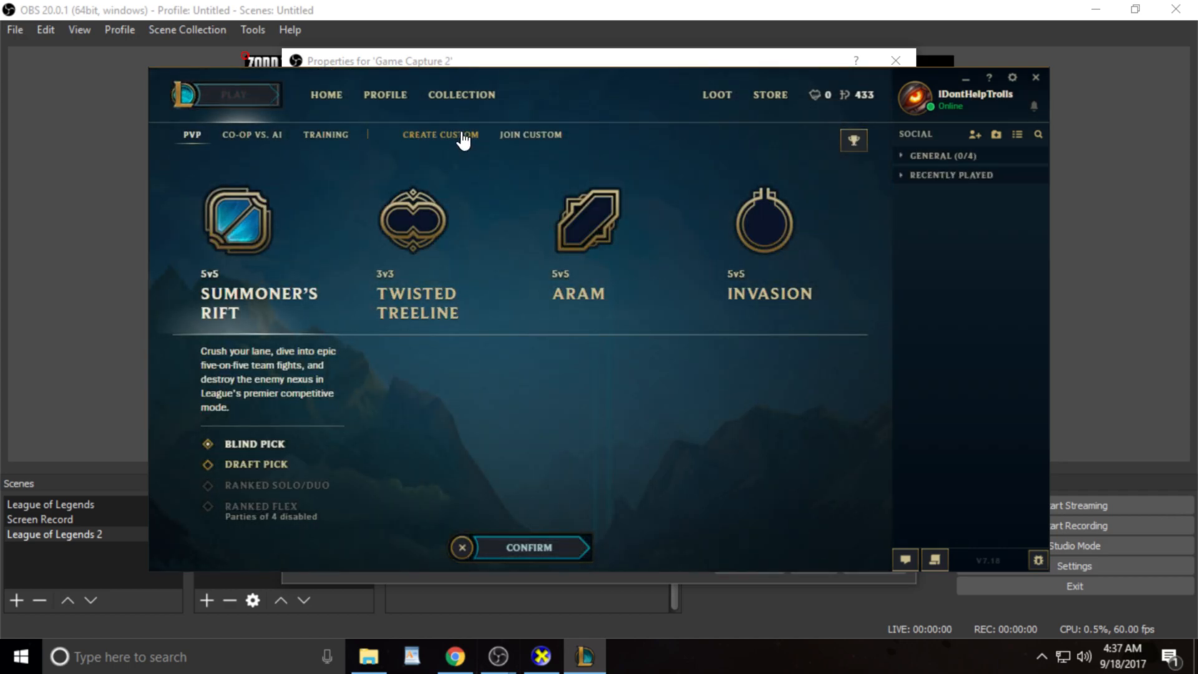
pyautogui.click(462, 141)
pyautogui.click(555, 543)
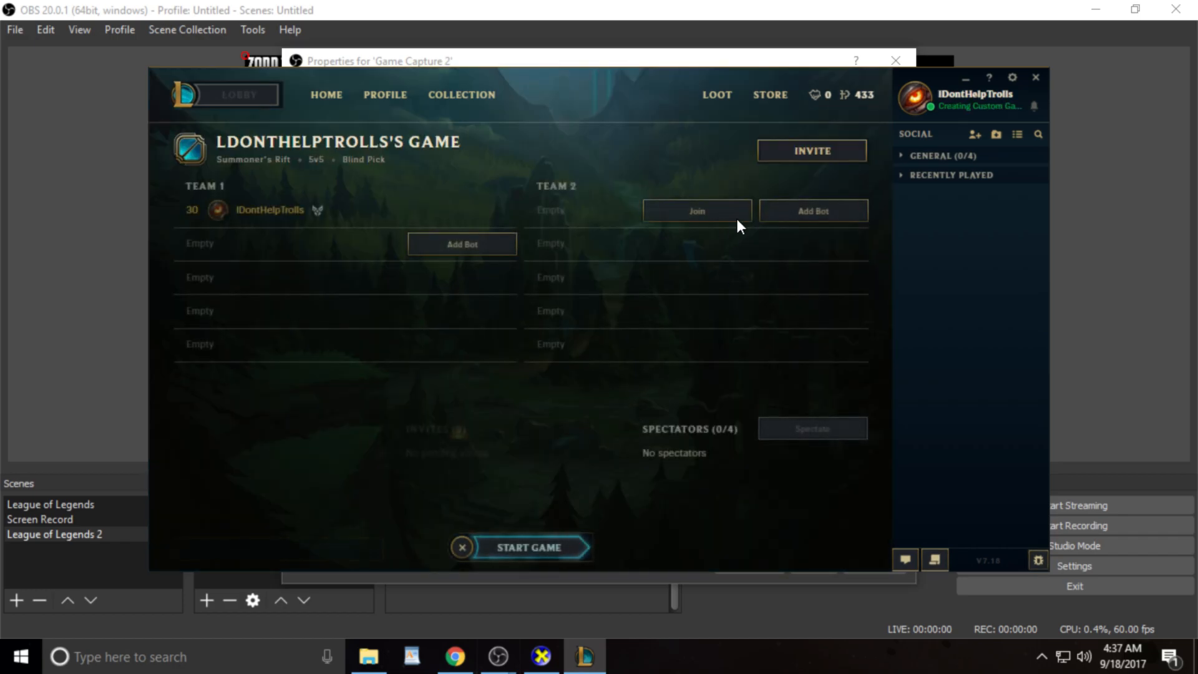
# - Add a bot to Team 2 and start the custom game, agreeing to play without IP/XP
pyautogui.click(813, 212)
pyautogui.click(553, 547)
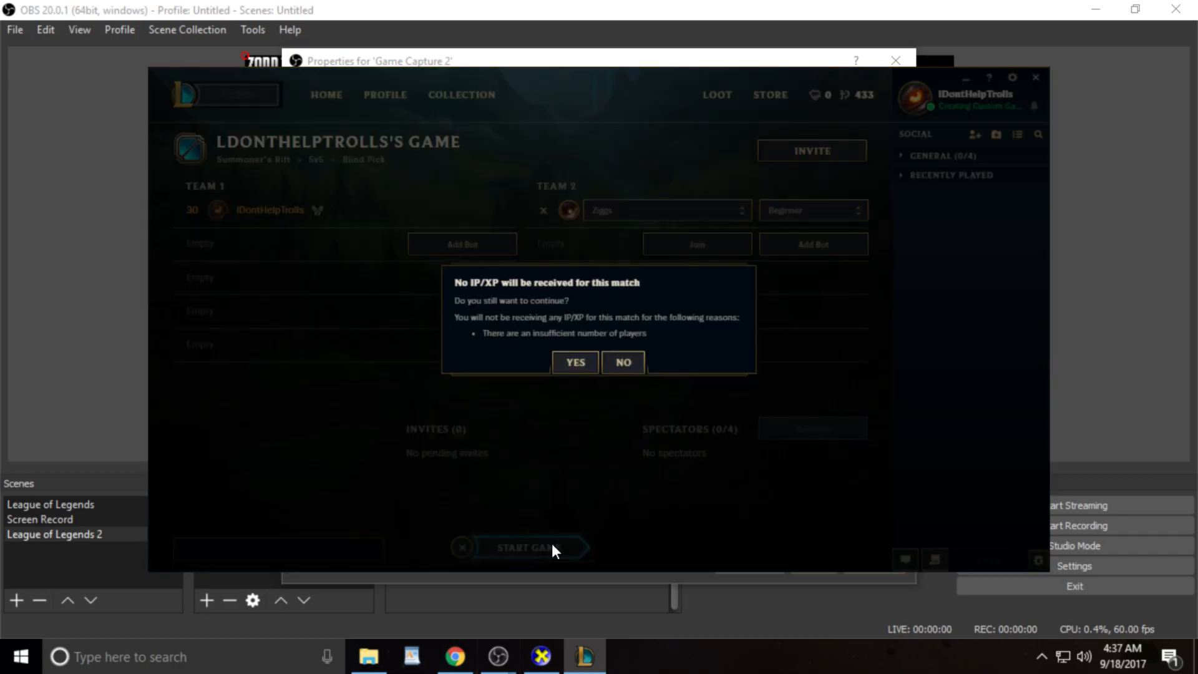
pyautogui.click(582, 362)
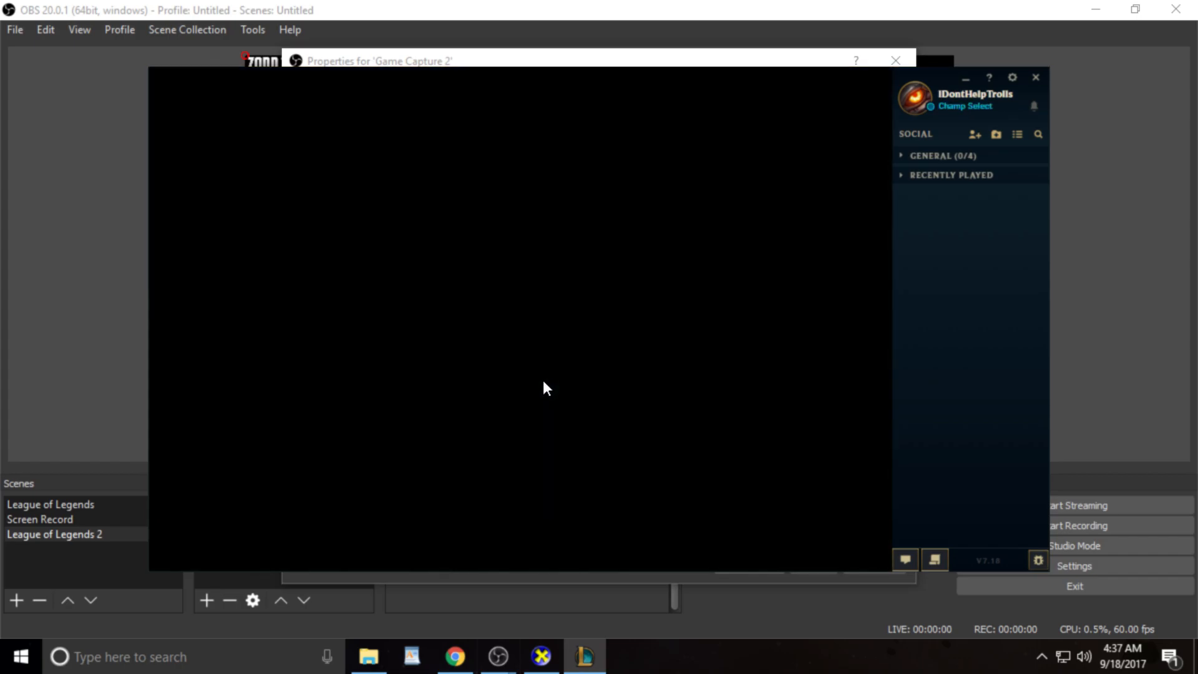
# - Lock in Sion as the champion and minimize the client to return to OBS
pyautogui.click(631, 298)
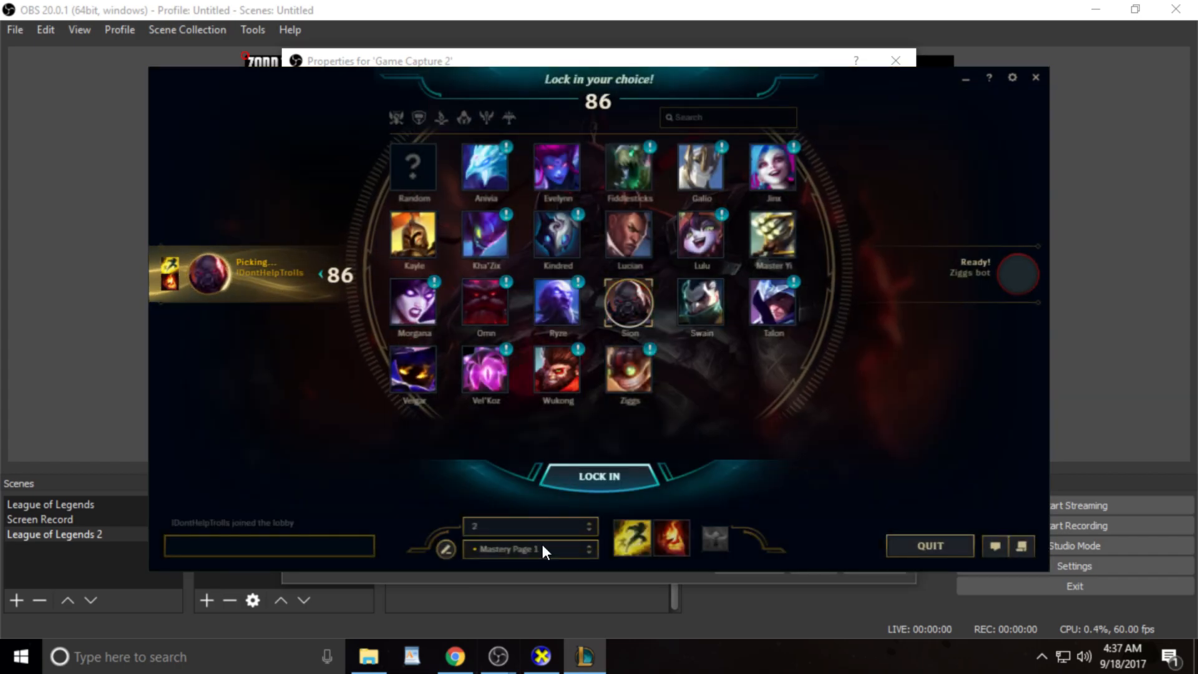
pyautogui.click(570, 480)
pyautogui.click(575, 660)
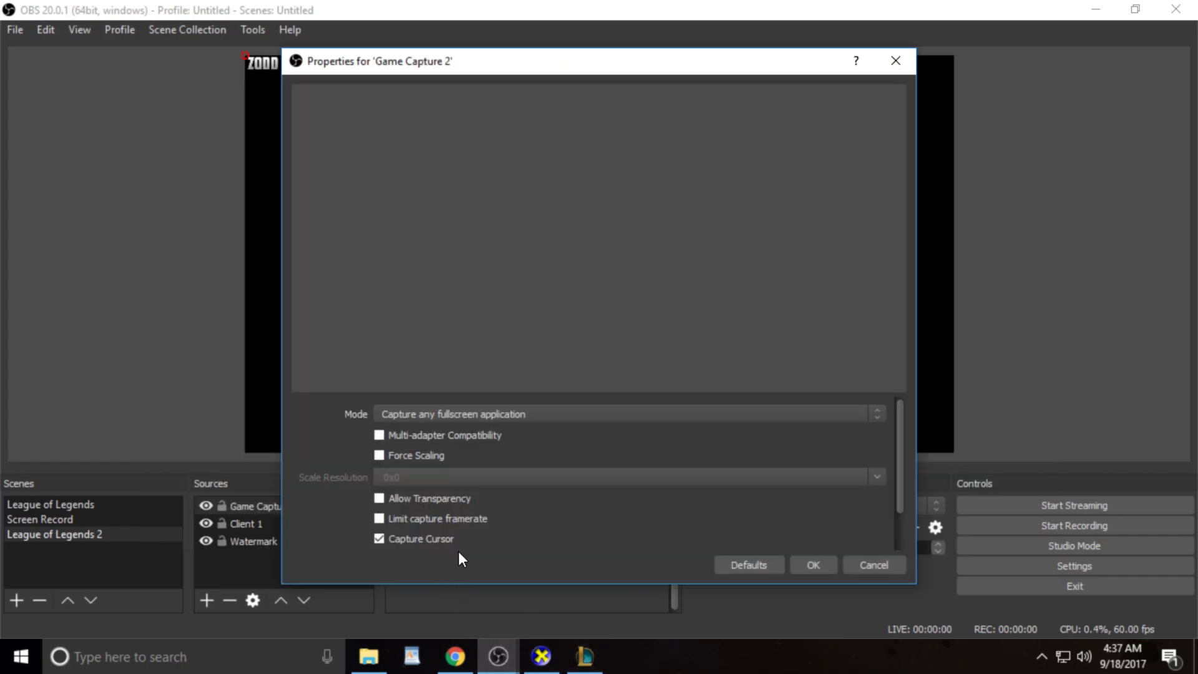
# - Accept the default properties of Game Capture 2 and bring the League of Legends client forward while the match loads
pyautogui.moveTo(901, 484); pyautogui.dragTo(906, 524)
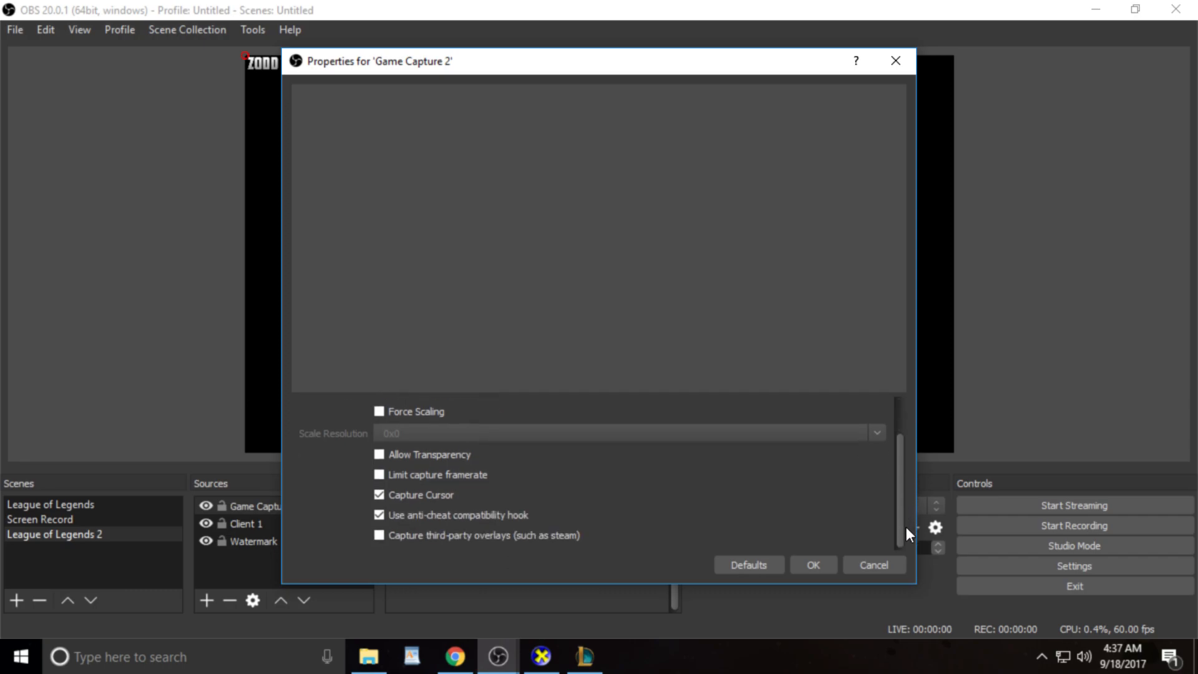
pyautogui.click(809, 563)
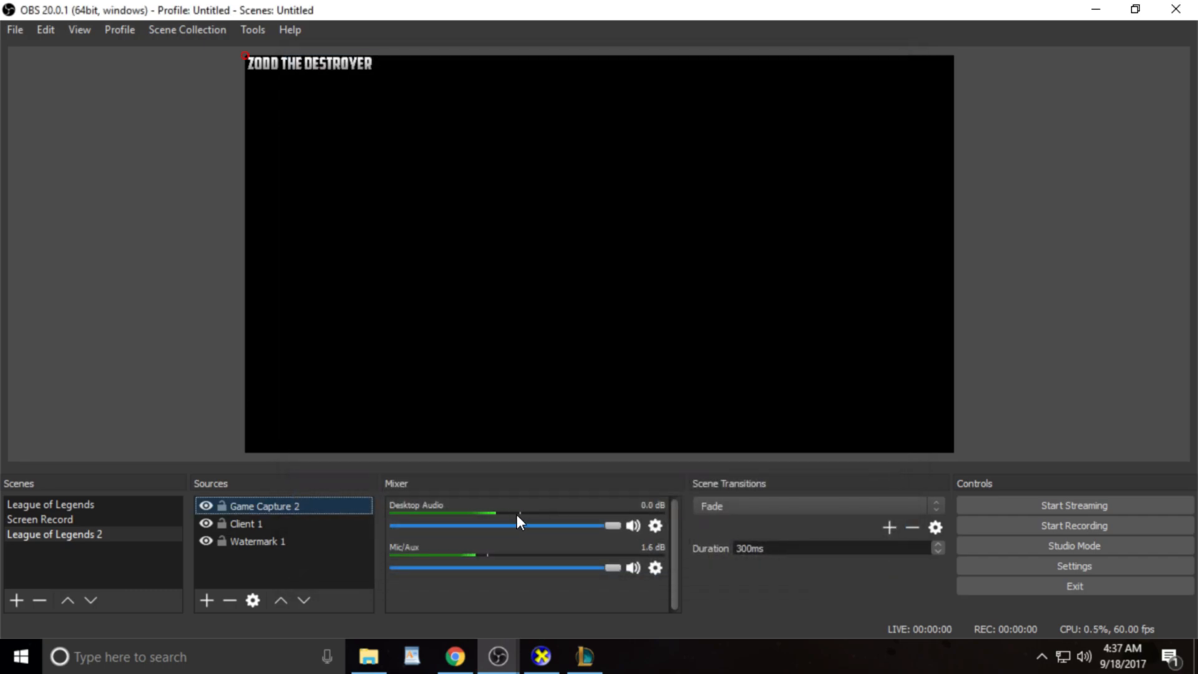
pyautogui.click(595, 652)
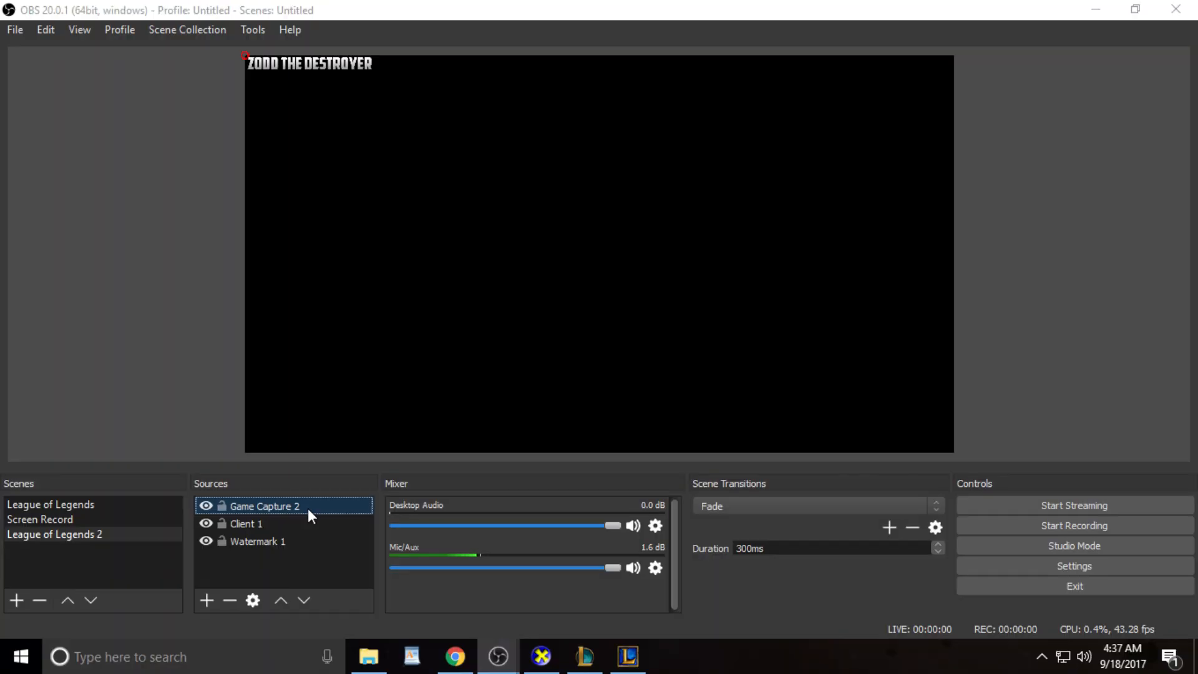
# - Set Game Capture 2 to capture the specific window [League of Legends.exe]: League of Legends (TM) Client
pyautogui.doubleClick(309, 507)
pyautogui.click(443, 416)
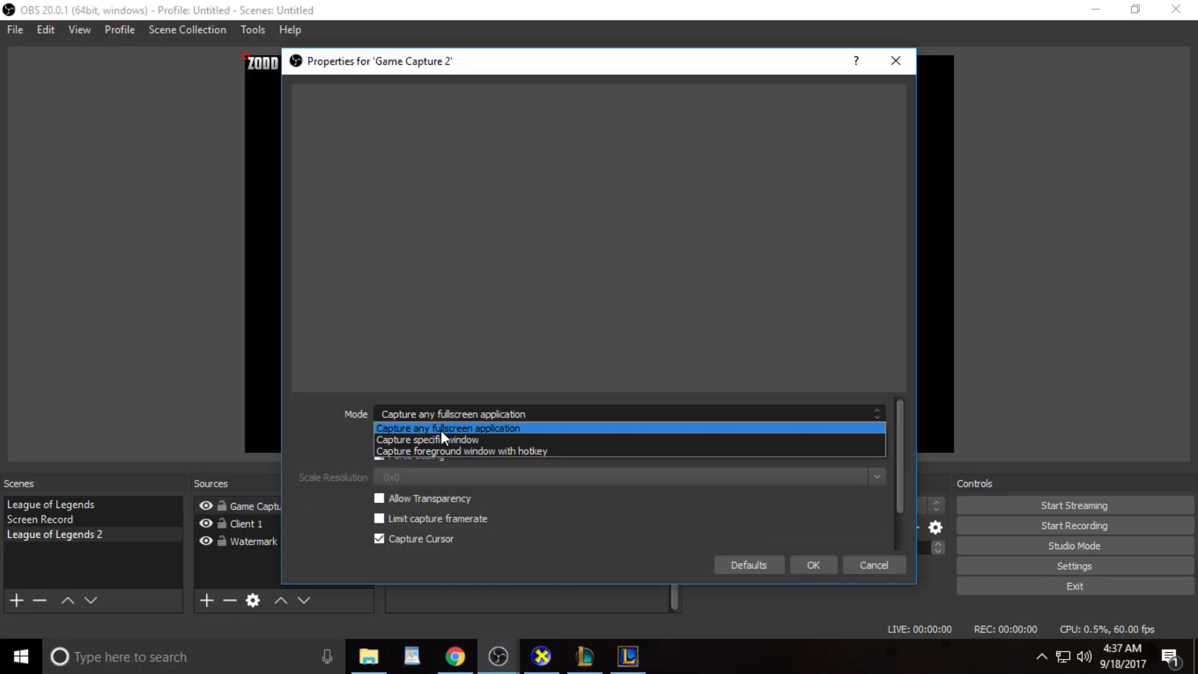
pyautogui.click(442, 437)
pyautogui.click(457, 393)
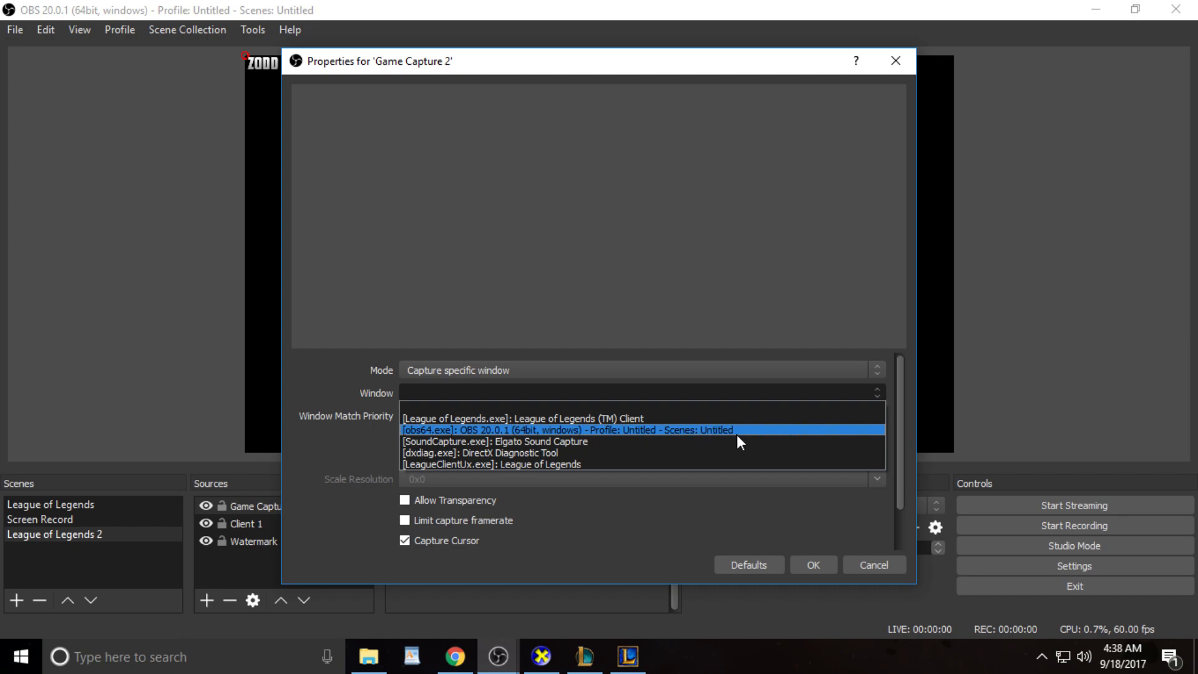
pyautogui.click(662, 417)
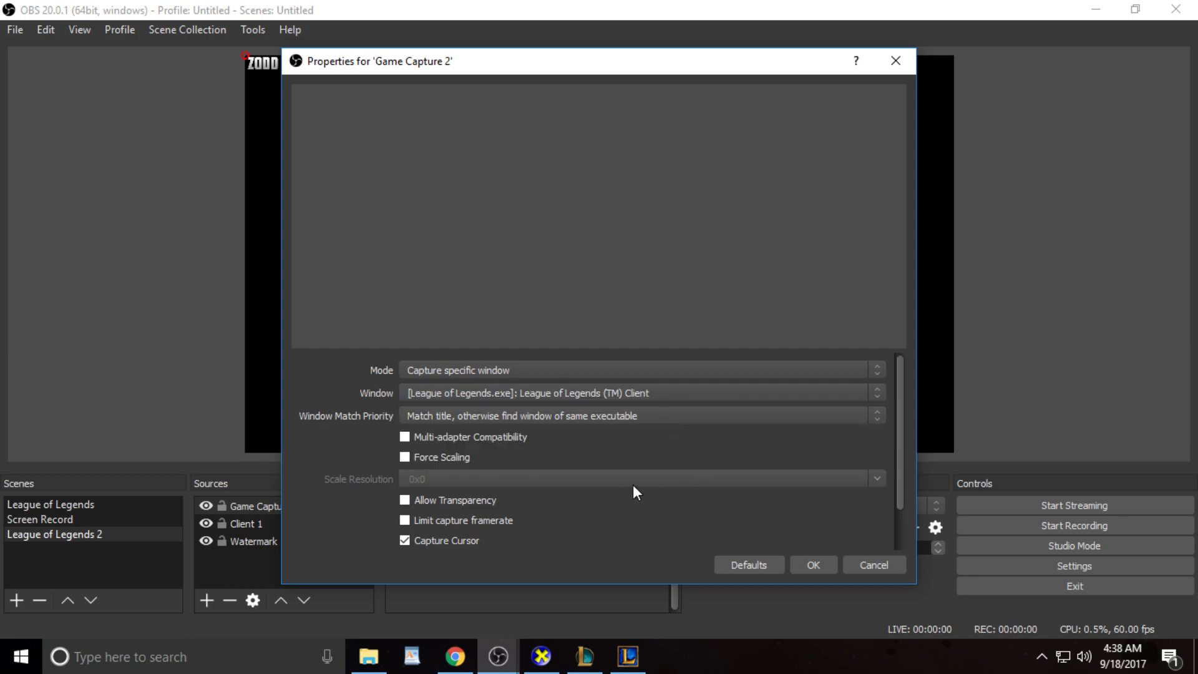
# - Set the window match priority of Game Capture 2 to Window title must match and accept its properties
pyautogui.click(641, 421)
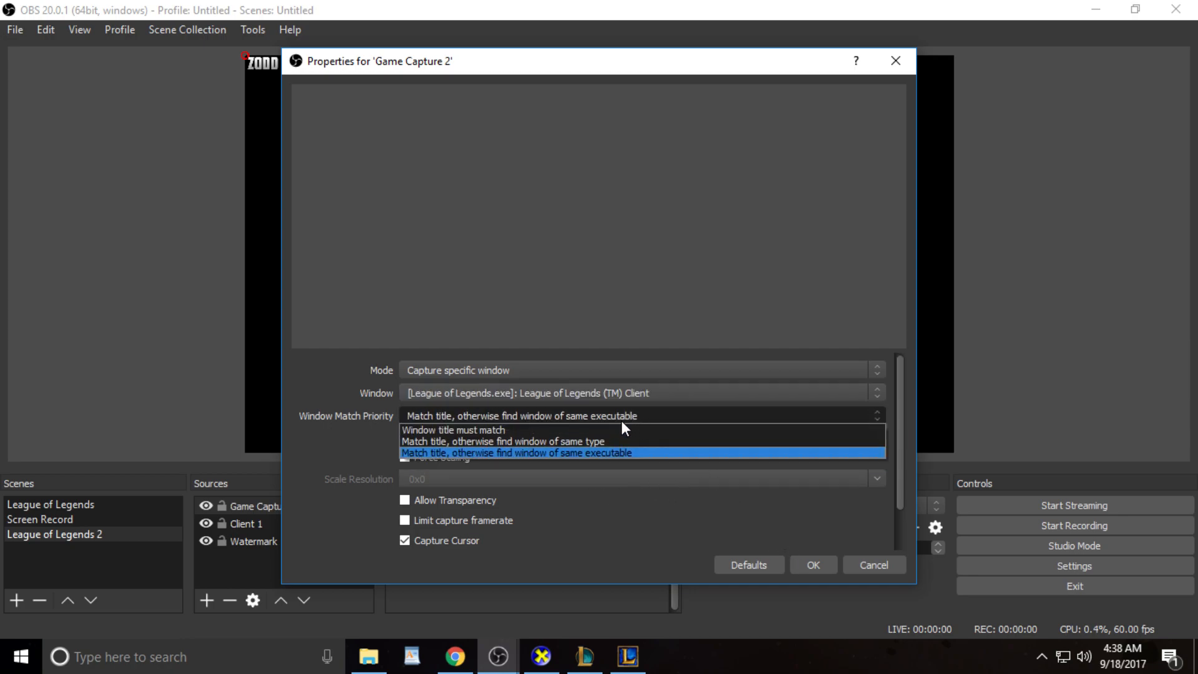
pyautogui.click(595, 429)
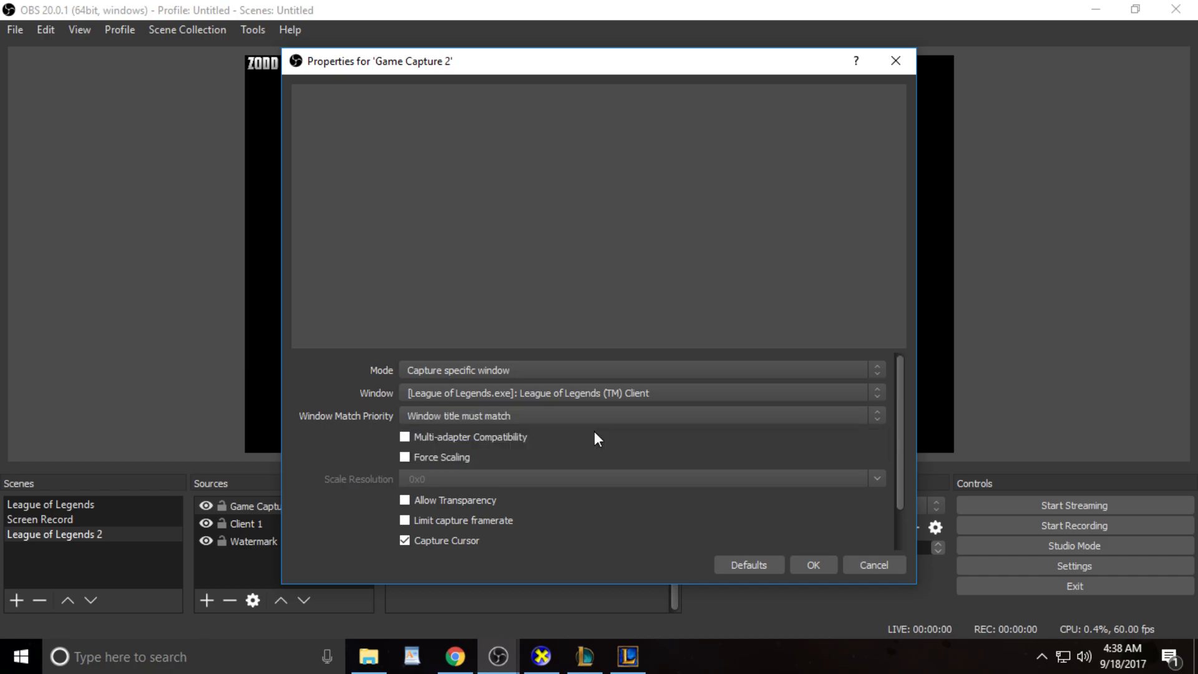
pyautogui.click(812, 565)
# - Stretch the game capture source in the preview to fill the whole screen
pyautogui.rightClick(467, 275)
pyautogui.moveTo(532, 323)
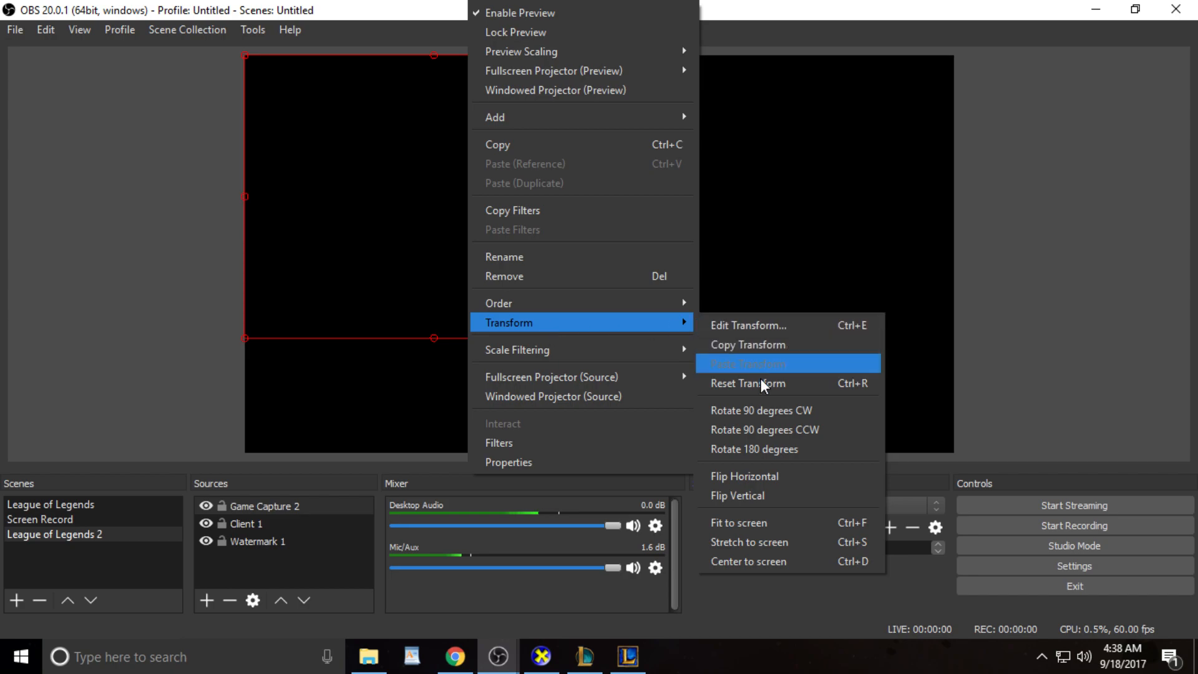
pyautogui.click(751, 557)
pyautogui.rightClick(594, 271)
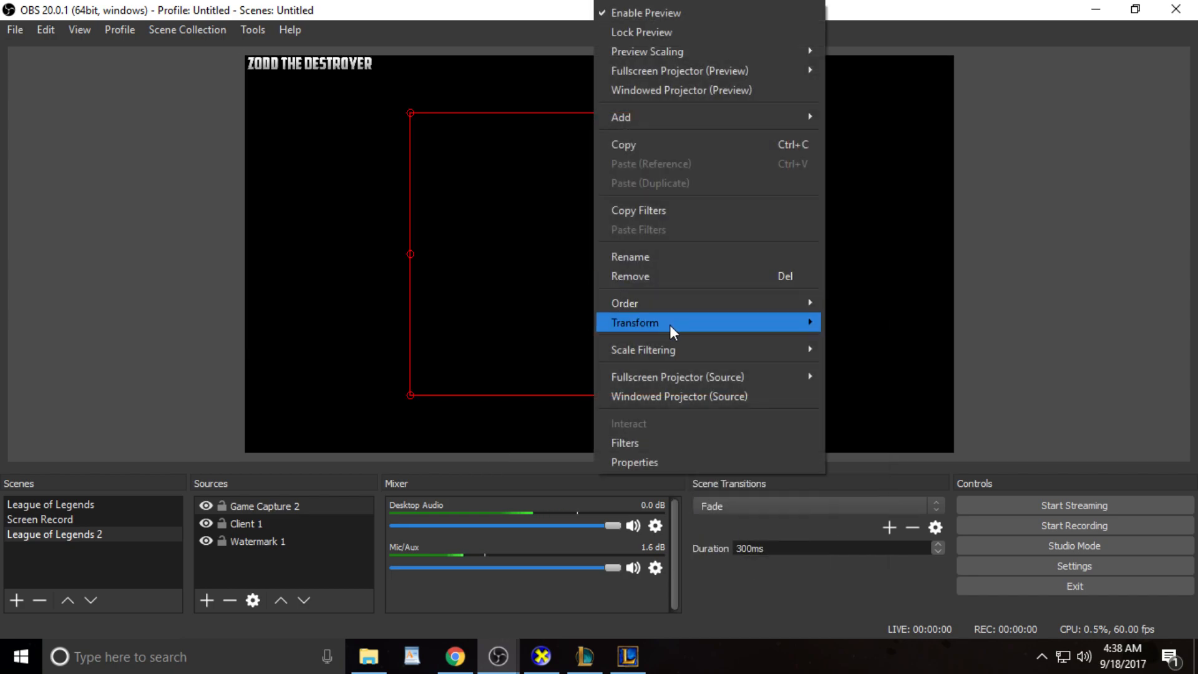
pyautogui.moveTo(665, 317)
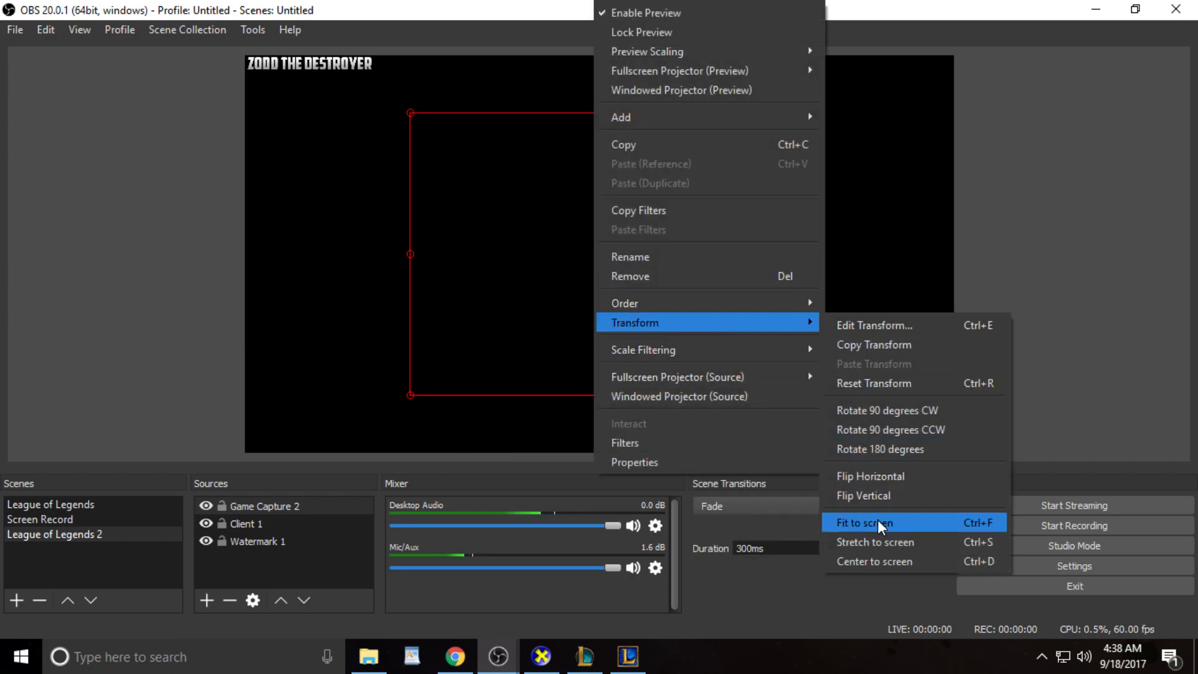
pyautogui.click(877, 540)
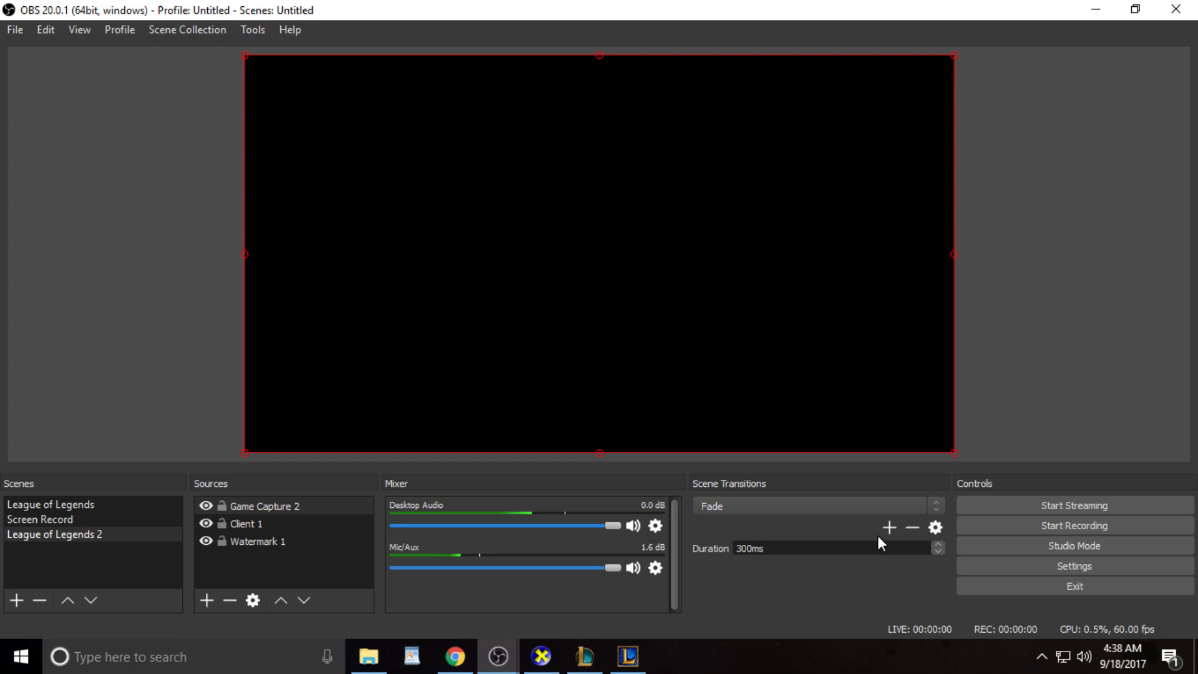
# - Move the Watermark 1 source above Game Capture 2 and Client 1 in the source order, then deselect it
pyautogui.click(264, 539)
pyautogui.click(280, 600)
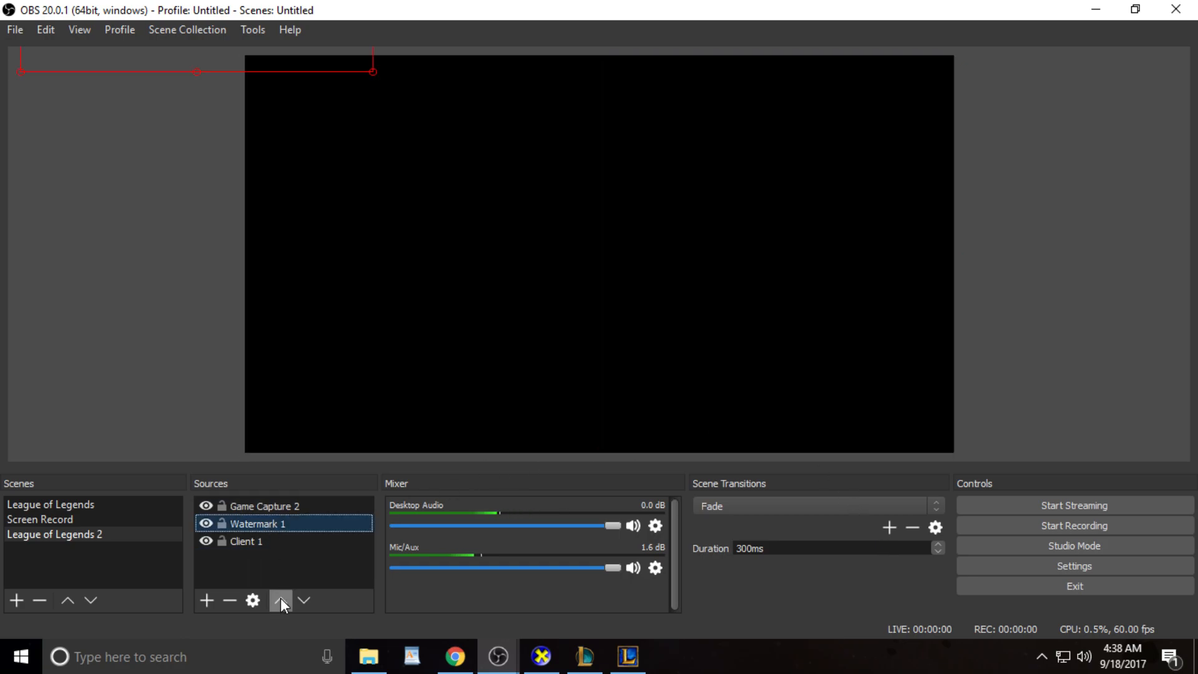
pyautogui.click(280, 600)
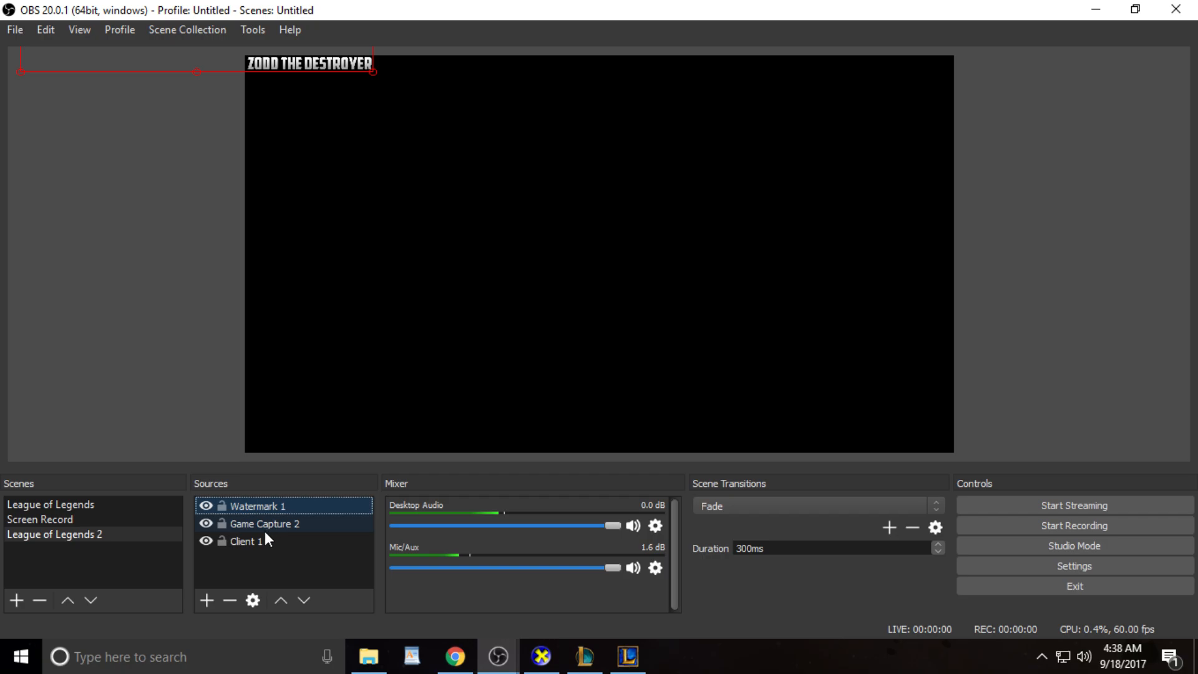
pyautogui.click(270, 562)
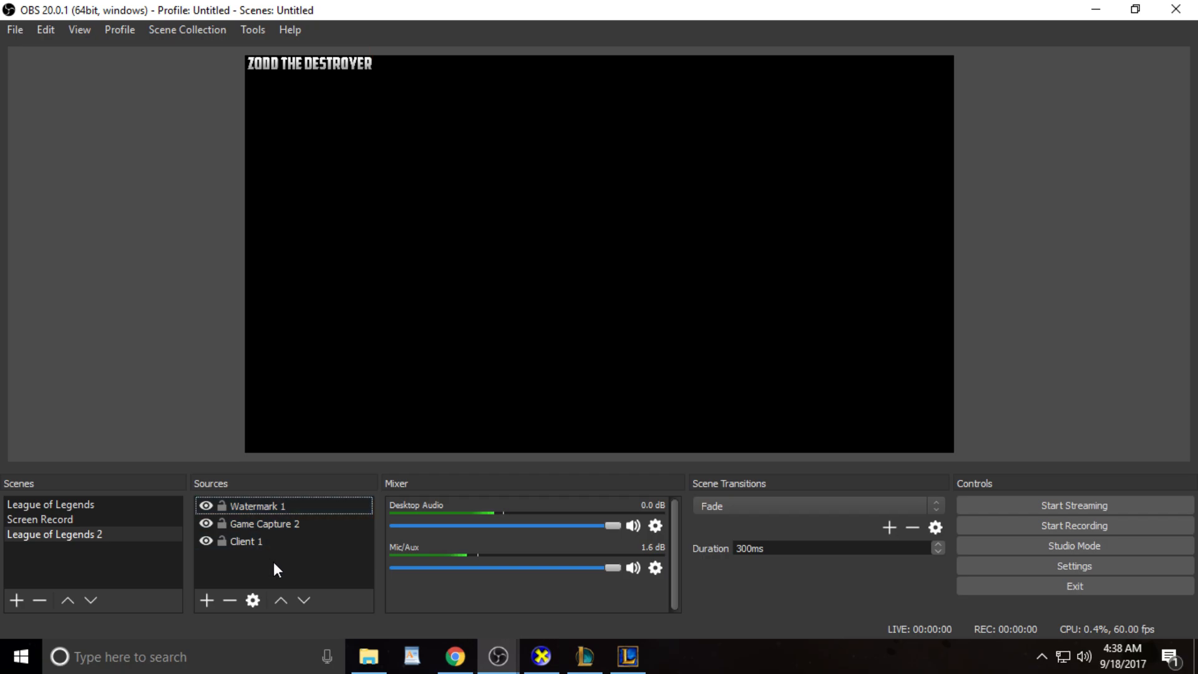
# - Switch to the running League of Legends match and return to OBS to check the captured game in the preview
pyautogui.click(627, 655)
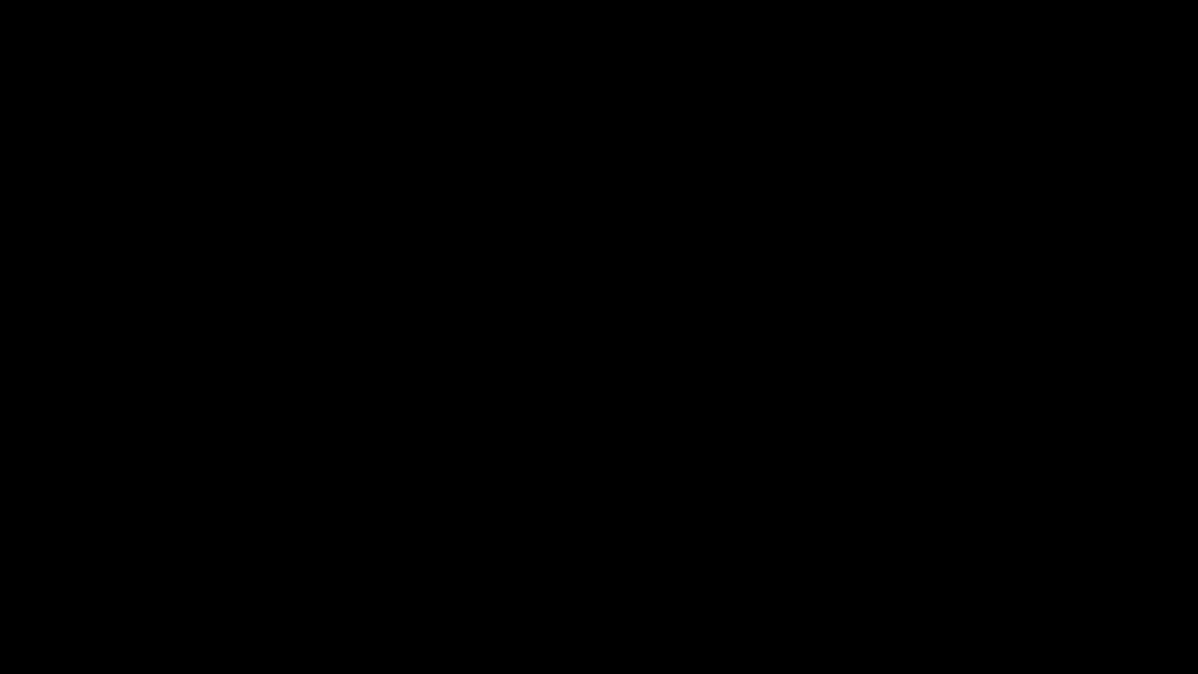
pyautogui.hotkey('alt', 'Tab')
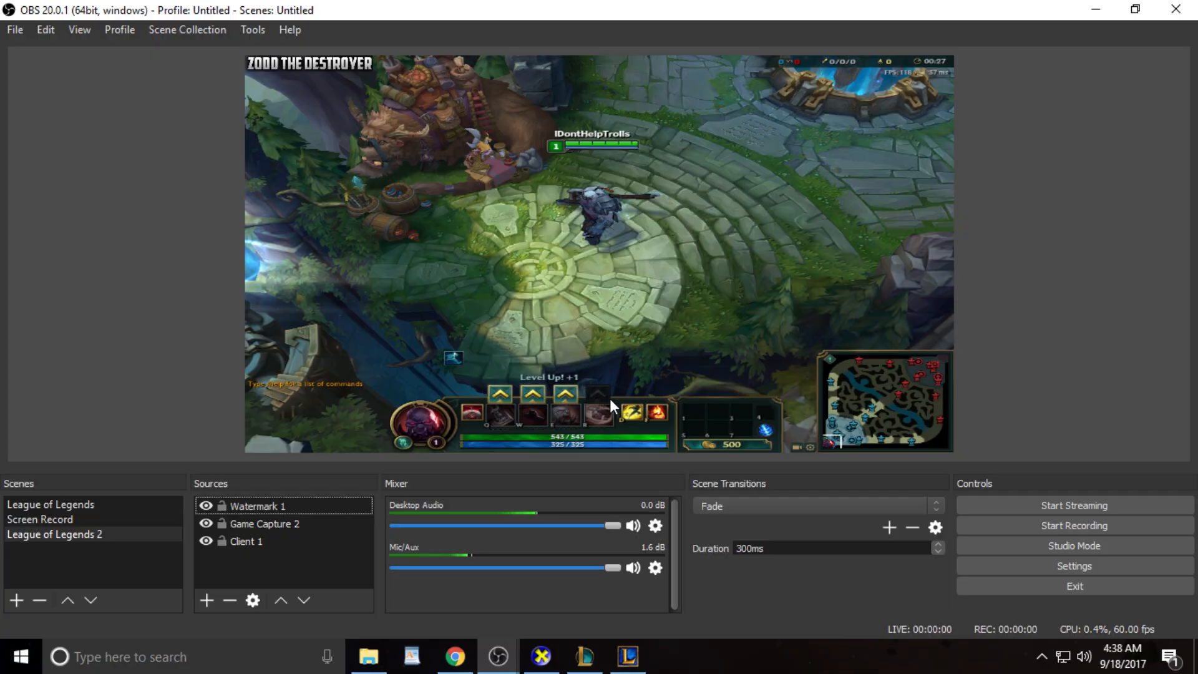
# - Close the League of Legends game window and exit the client
pyautogui.rightClick(628, 656)
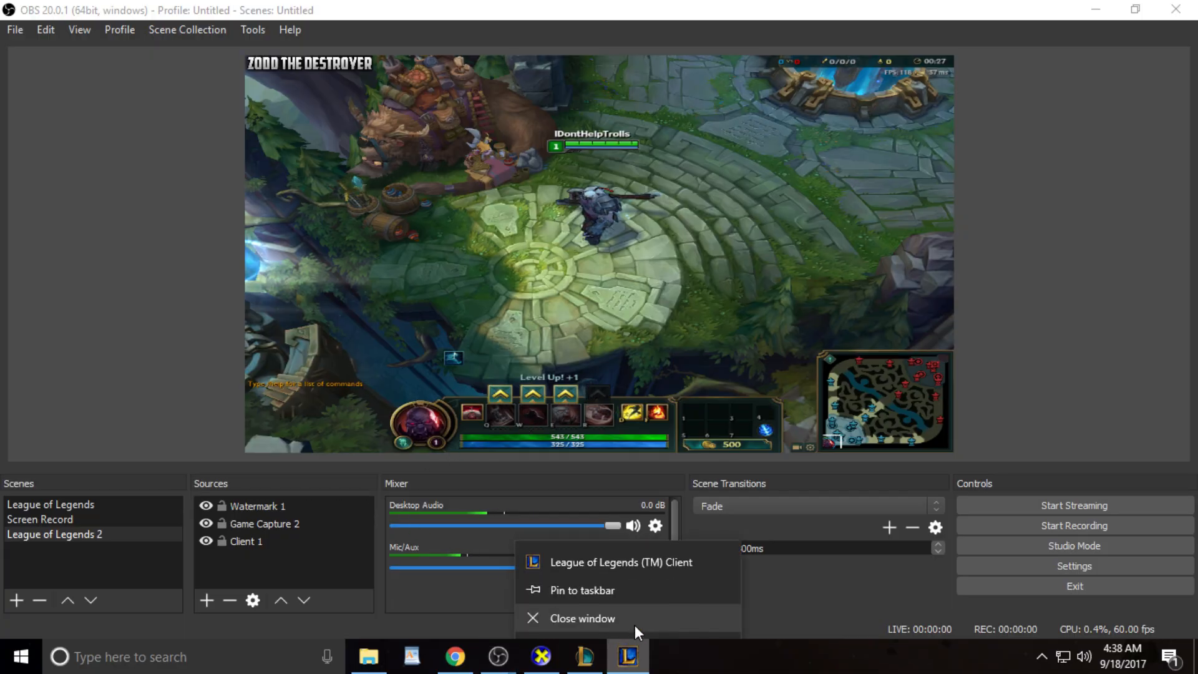
pyautogui.click(634, 626)
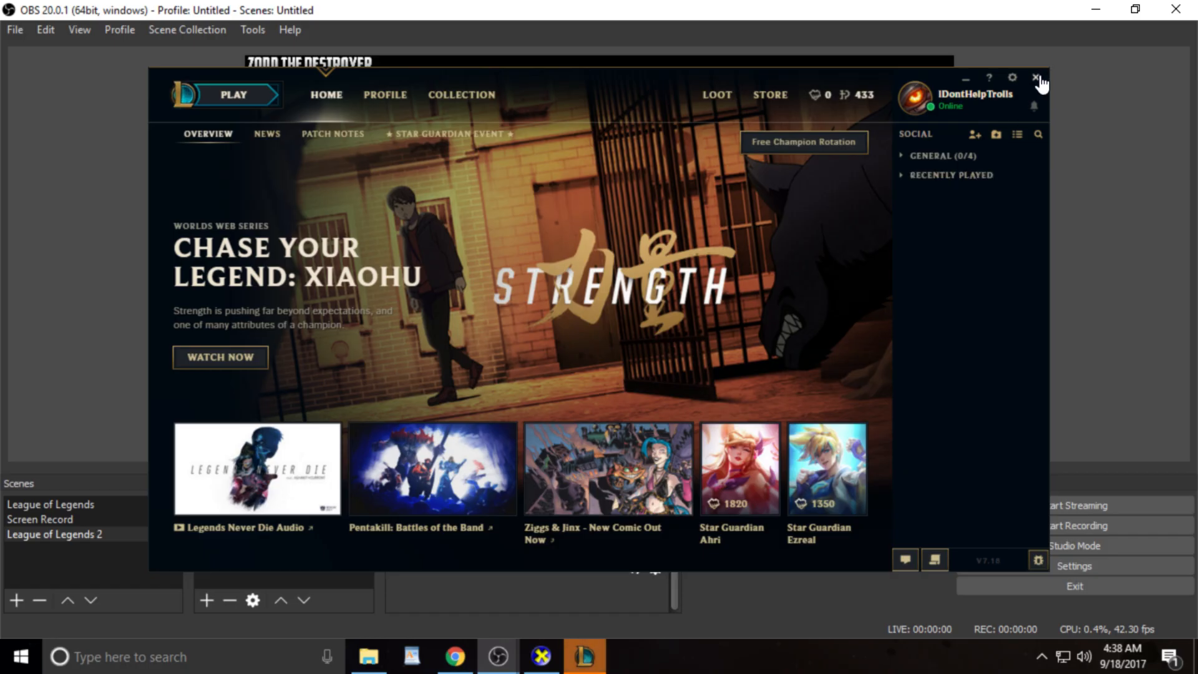
pyautogui.click(1035, 77)
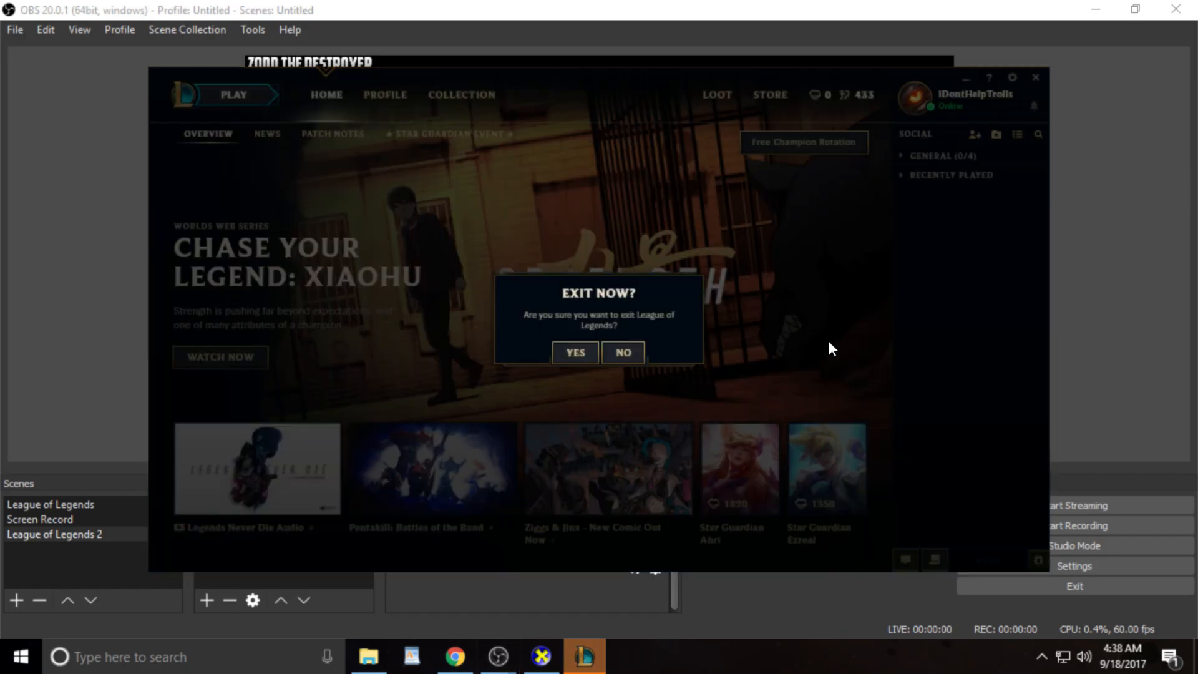
pyautogui.click(591, 353)
# - Compare the sources of the League of Legends scene with those of the League of Legends 2 scene
pyautogui.click(110, 505)
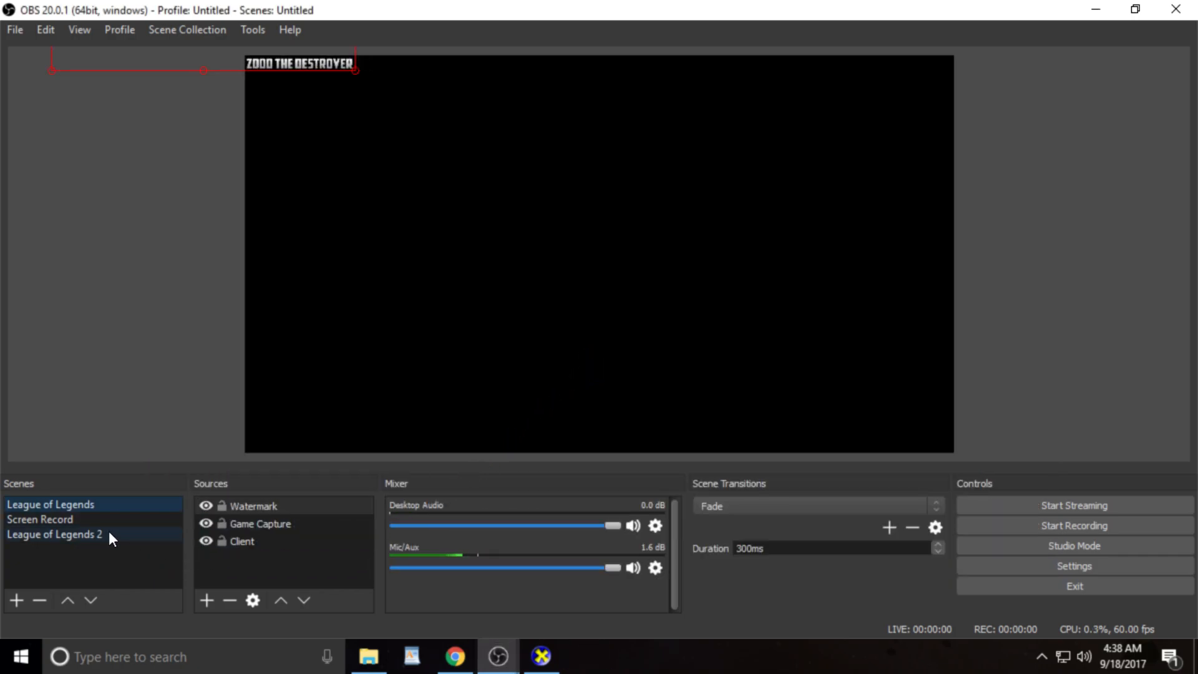
pyautogui.click(109, 533)
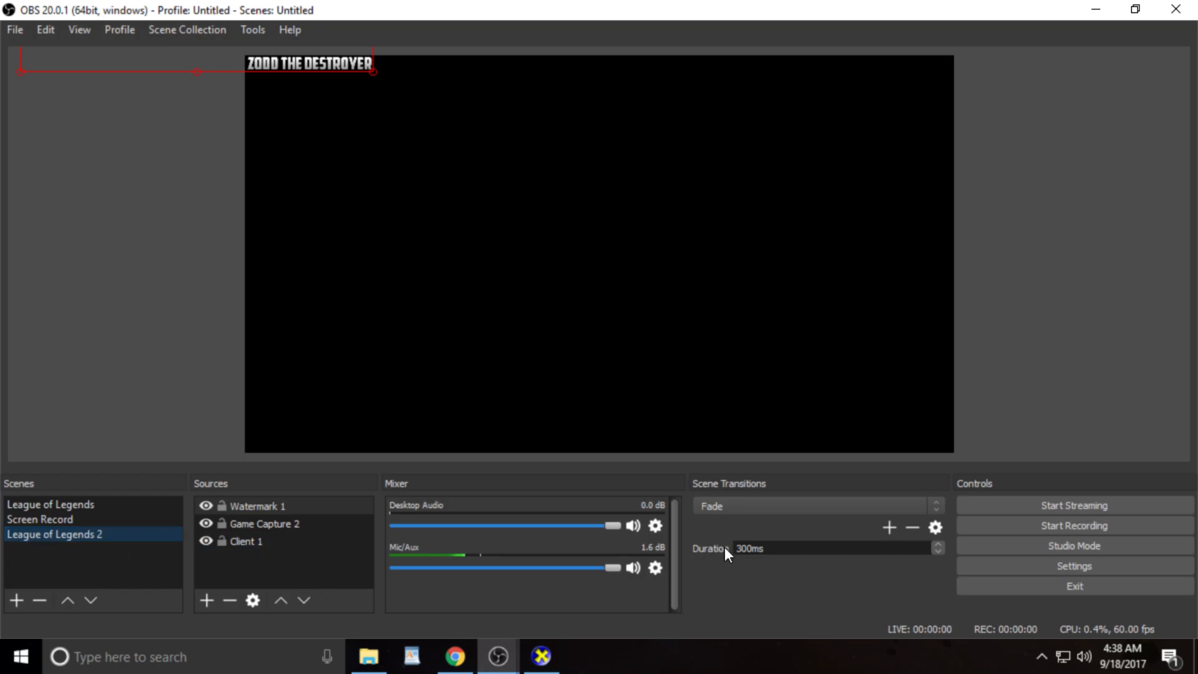
# - Open the OBS settings, switch the theme to Default and restore the Dark theme
pyautogui.click(1078, 567)
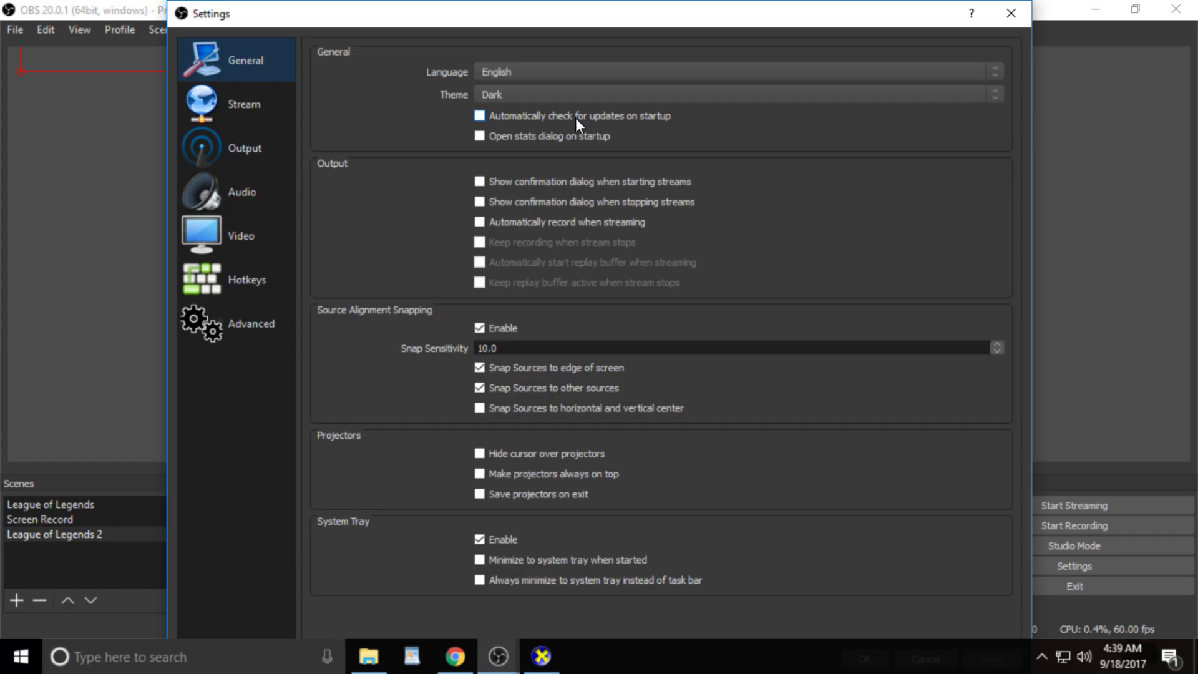
pyautogui.click(564, 94)
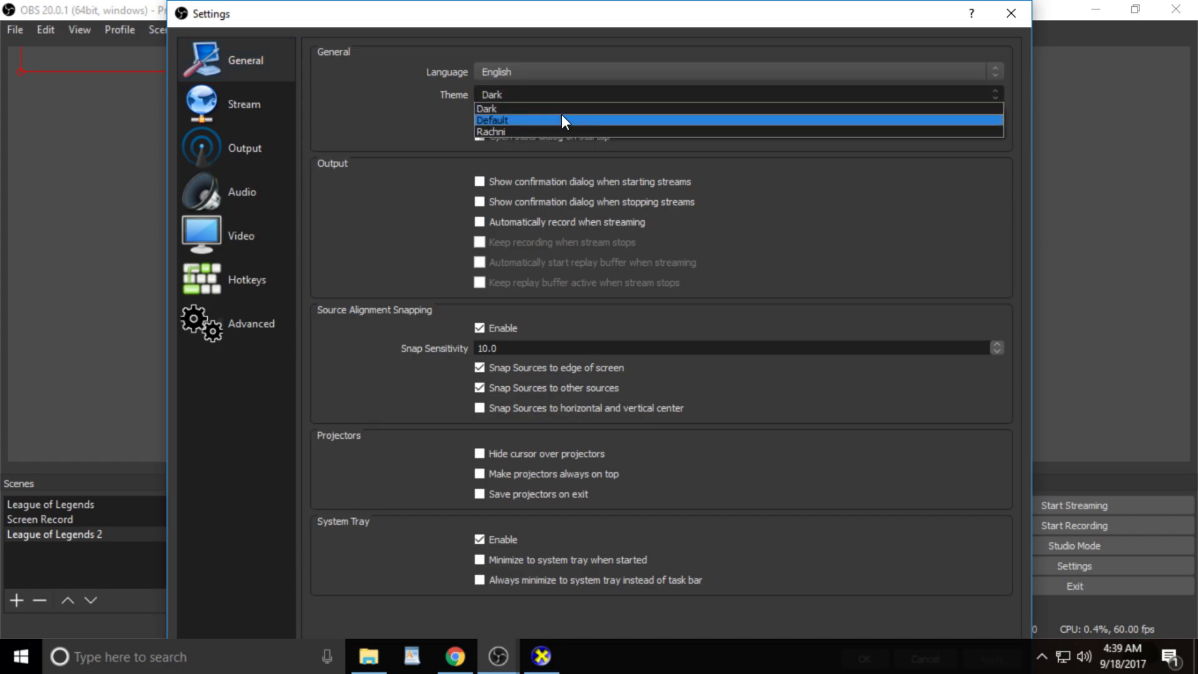
pyautogui.click(561, 117)
pyautogui.click(559, 96)
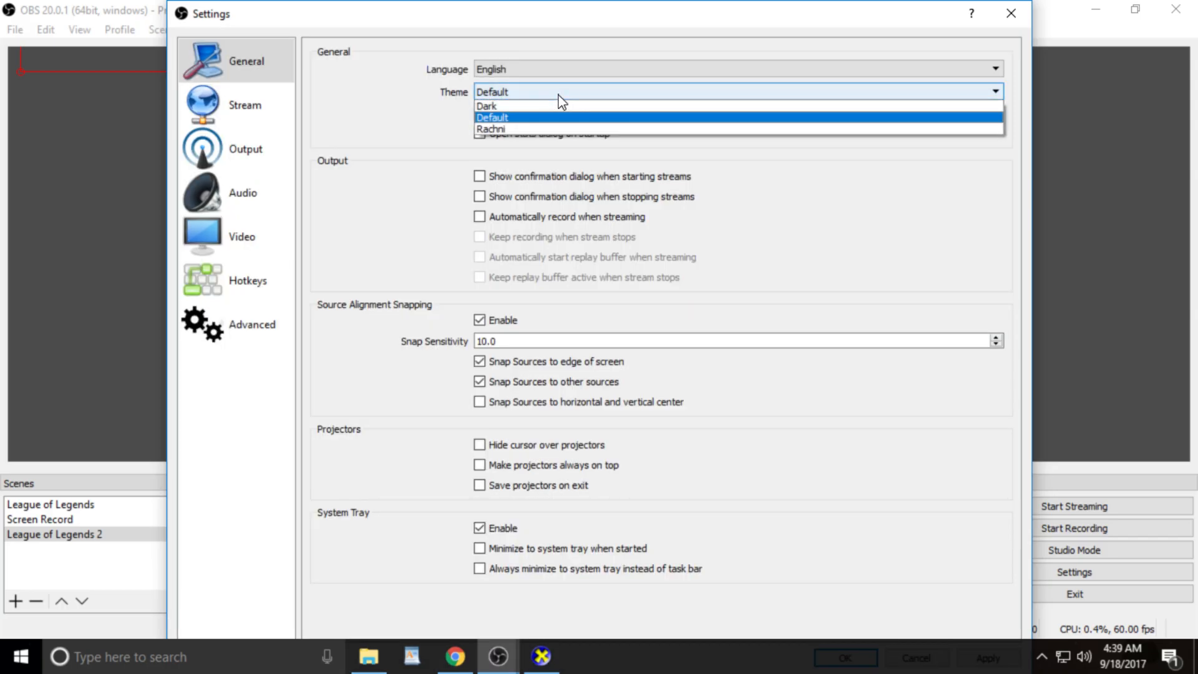
pyautogui.click(559, 106)
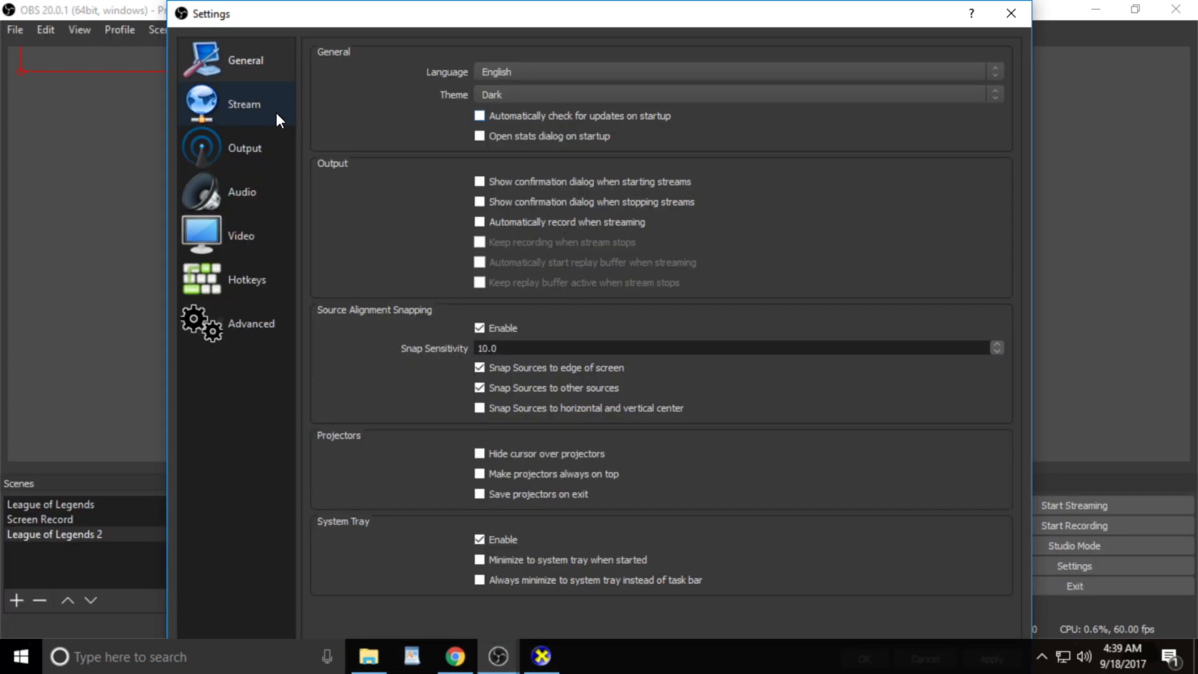
# - In the stream settings, change the stream type to Custom Streaming Server and return it to Streaming Services
pyautogui.click(244, 106)
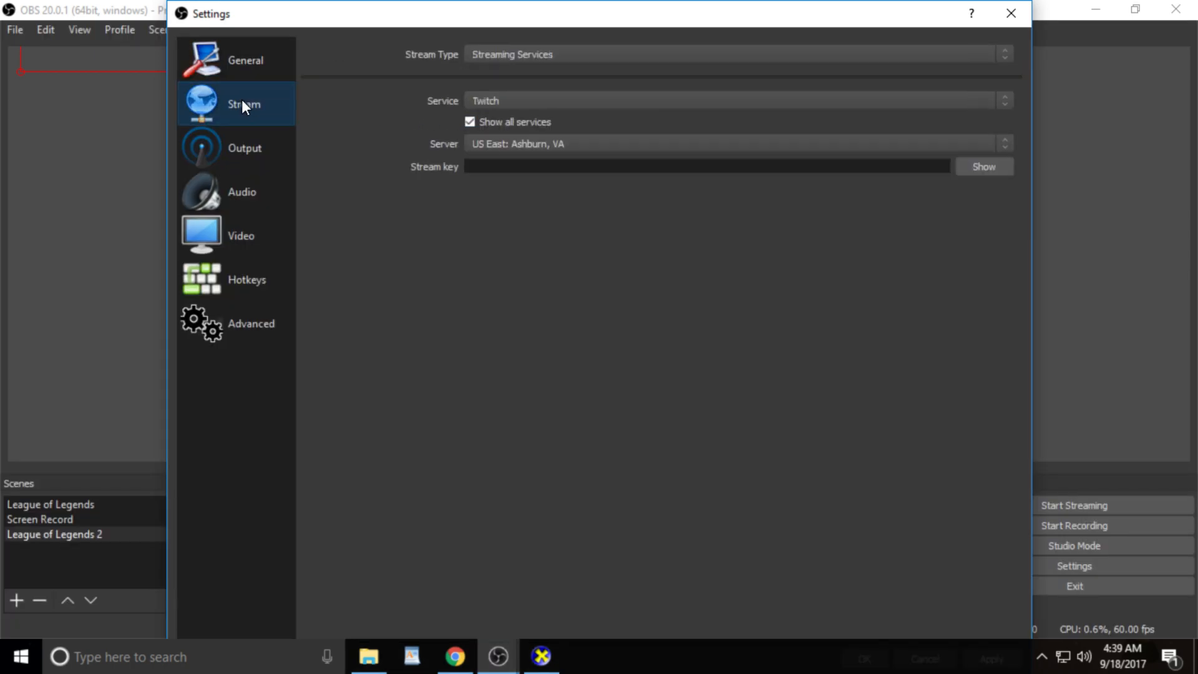
pyautogui.click(537, 54)
pyautogui.click(541, 80)
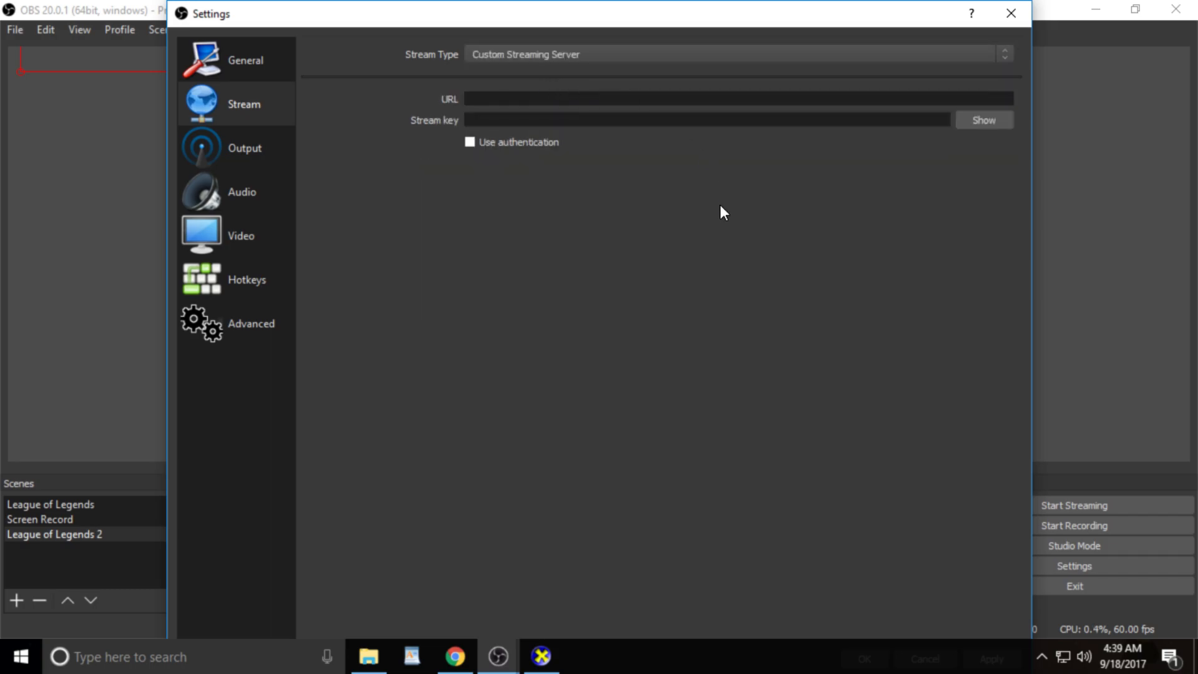
pyautogui.click(661, 48)
pyautogui.click(652, 66)
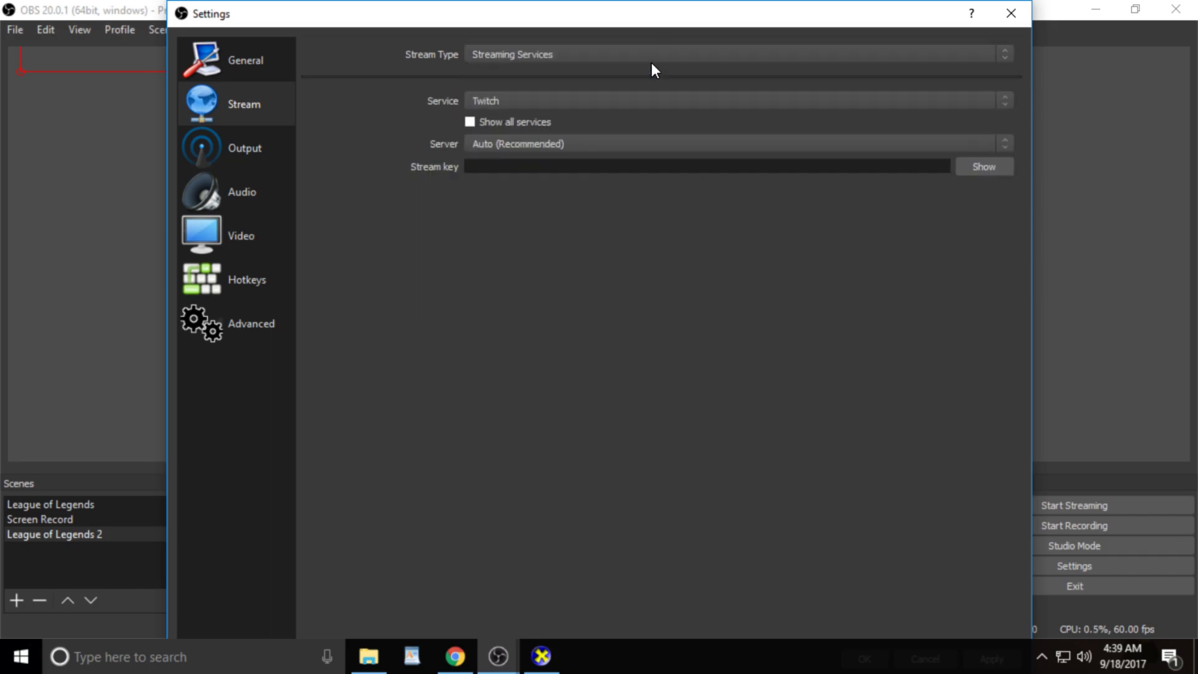
# - Review the available streaming services and the Twitch server list, keeping Twitch with the Auto (Recommended) server
pyautogui.click(601, 101)
pyautogui.click(601, 99)
pyautogui.click(544, 119)
pyautogui.click(552, 97)
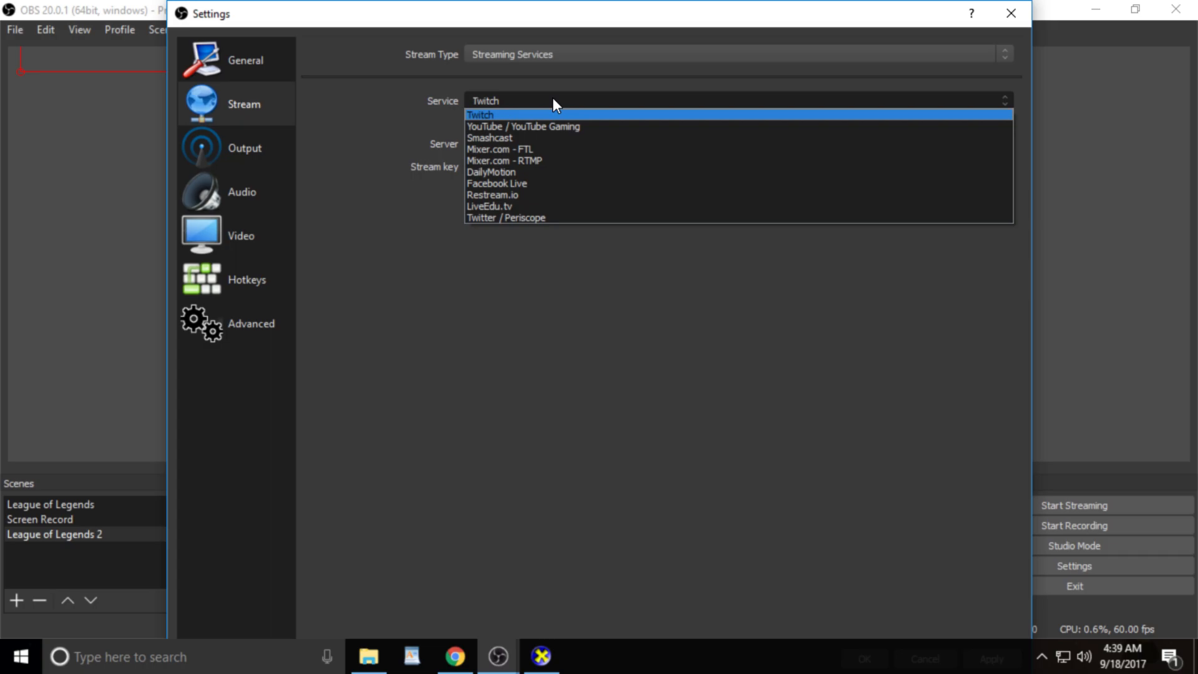
pyautogui.click(552, 99)
pyautogui.click(551, 145)
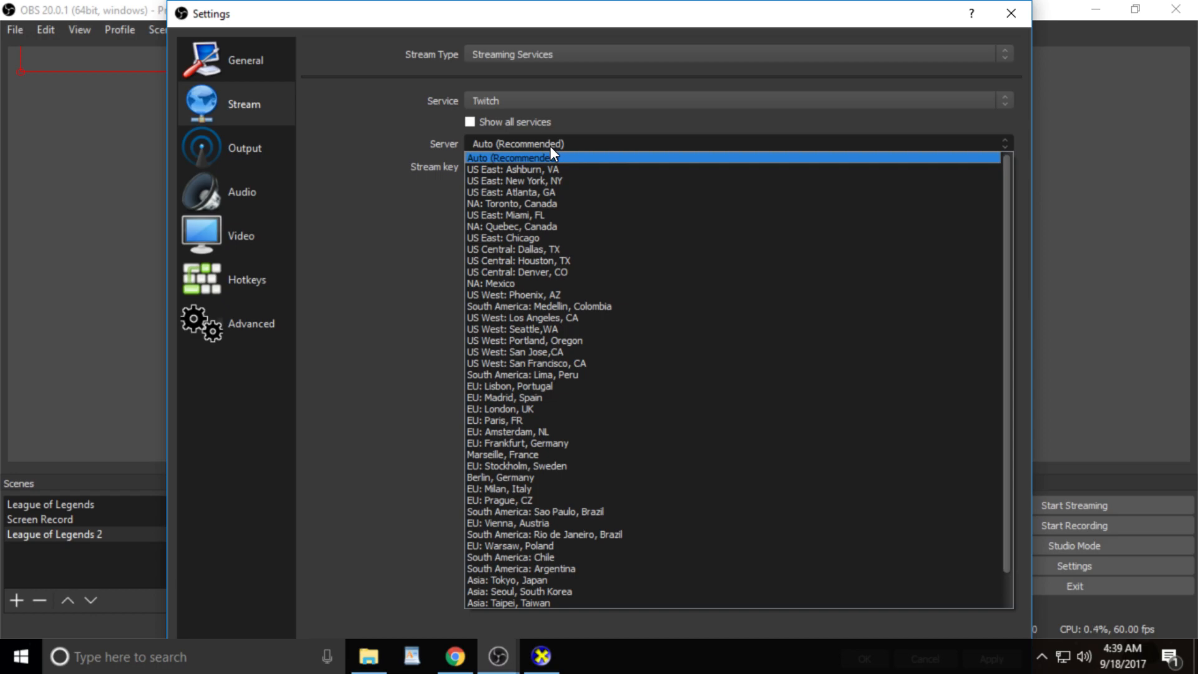
pyautogui.click(551, 150)
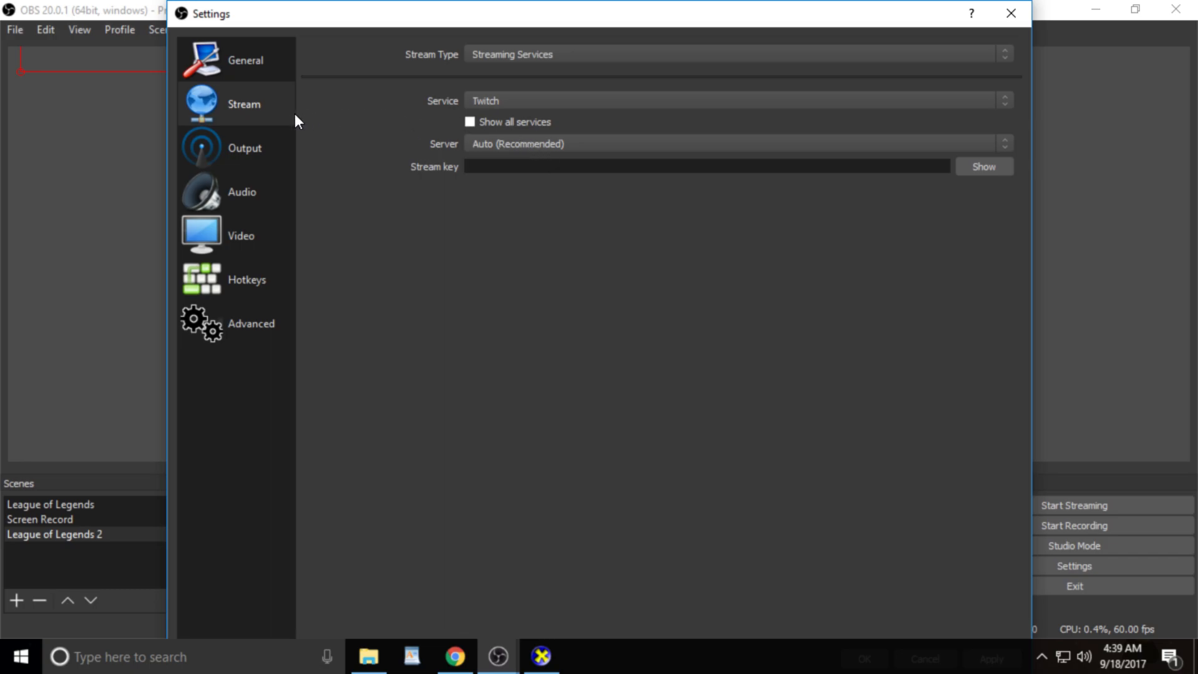
# - Review the streaming encoder choices in the output settings, keeping x264
pyautogui.click(245, 150)
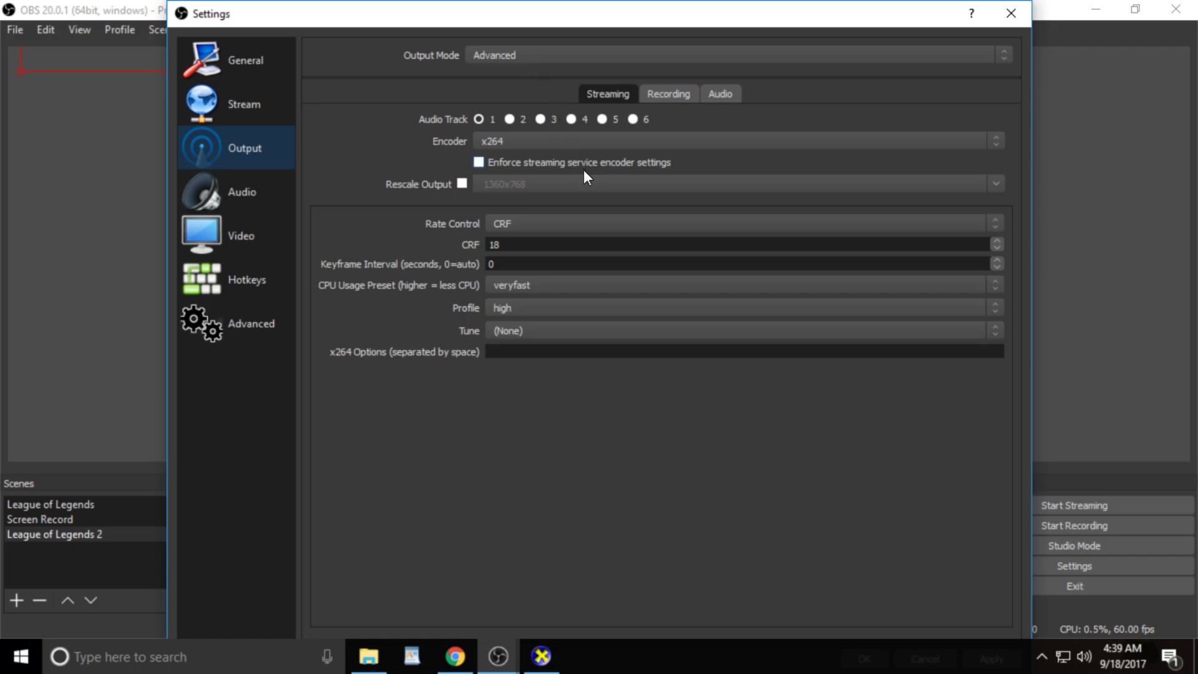
pyautogui.click(574, 144)
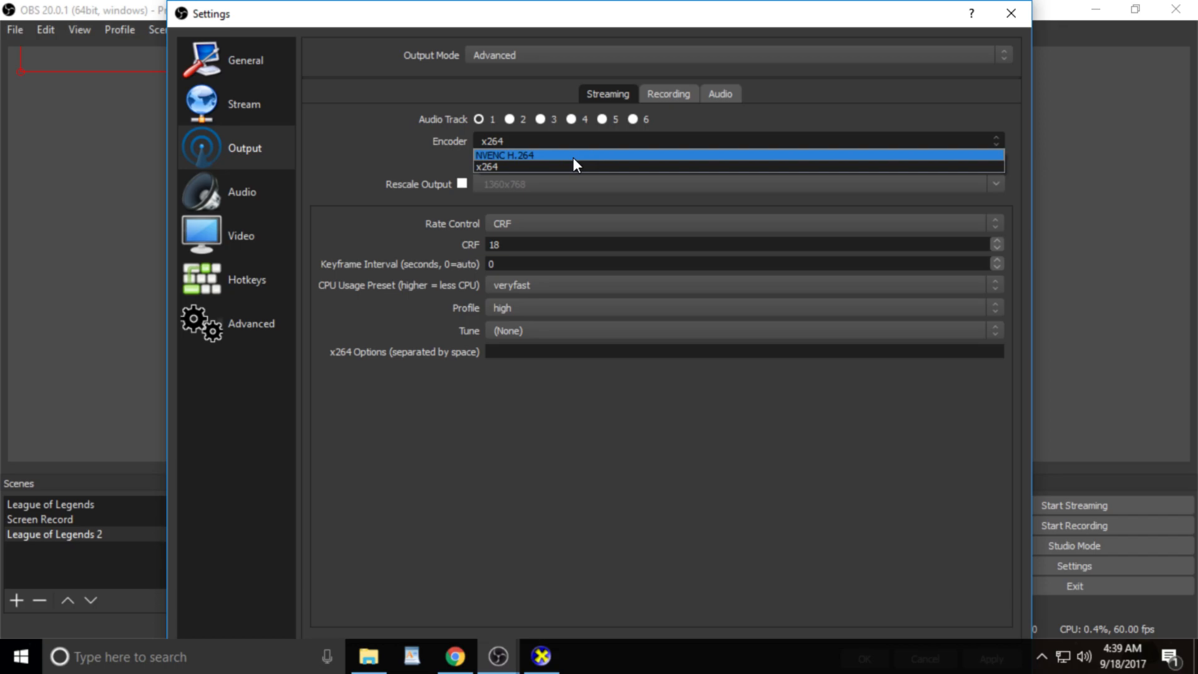
pyautogui.click(564, 165)
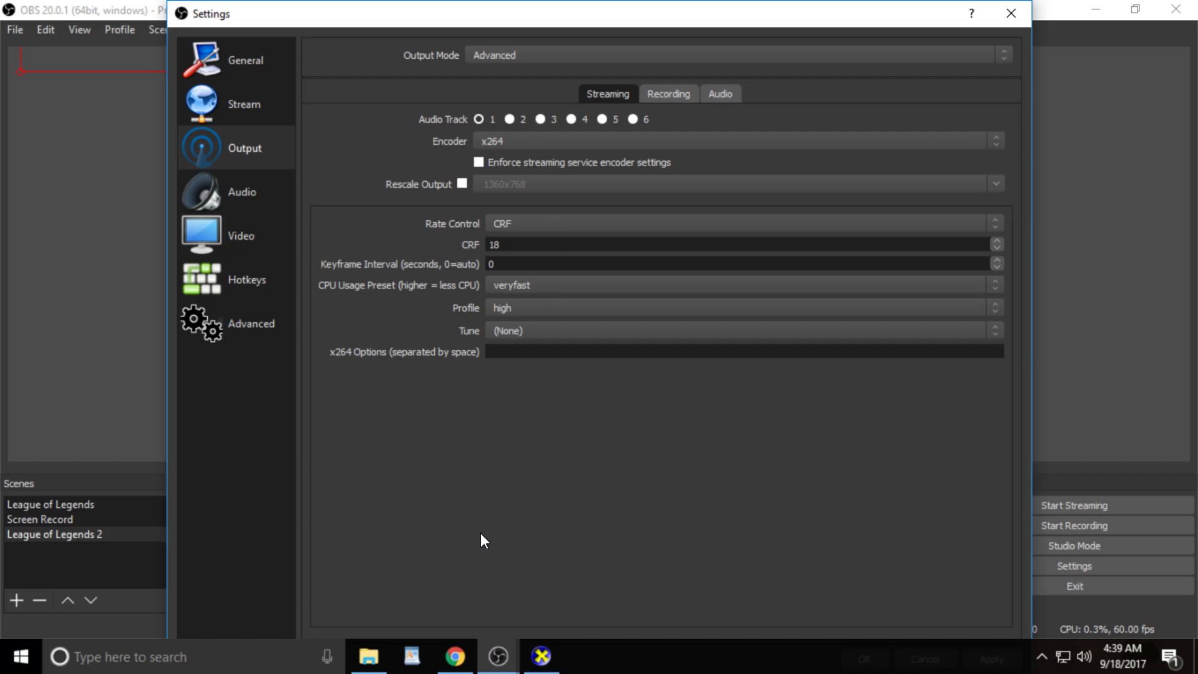
# - Switch to Chrome, open the Open Broadcaster Software website and download the OBS Studio installer for Windows 7+
pyautogui.click(454, 656)
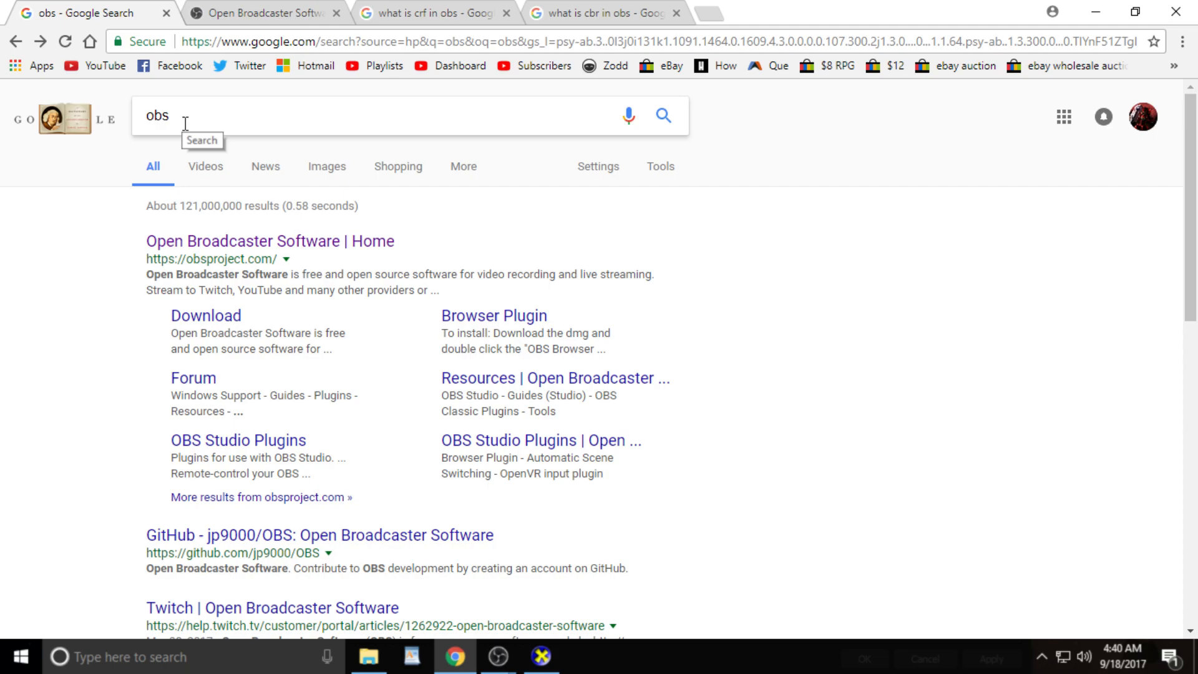
pyautogui.click(245, 247)
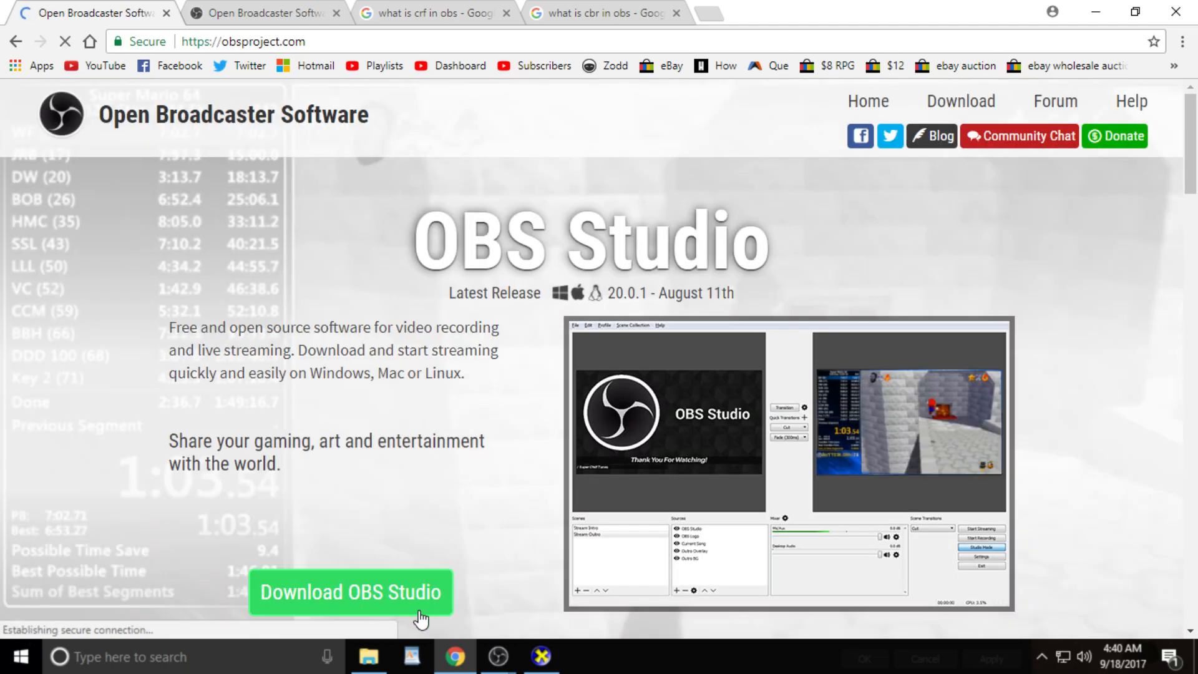
pyautogui.click(404, 600)
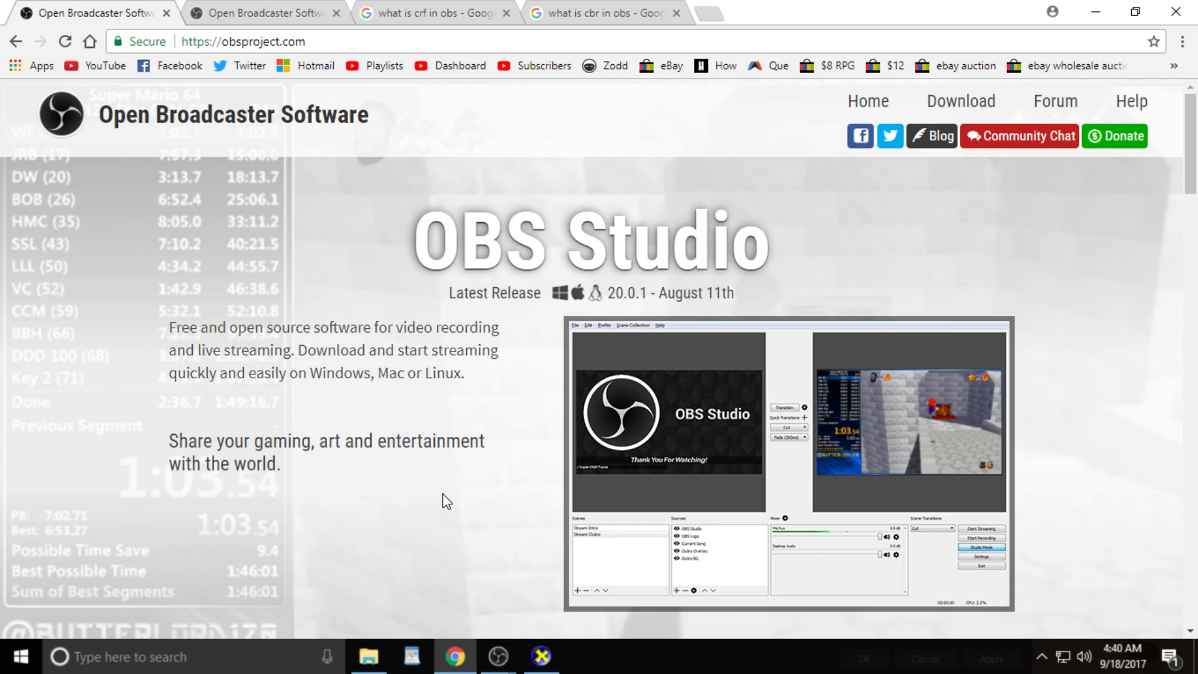
pyautogui.scroll(-5, 441, 500)
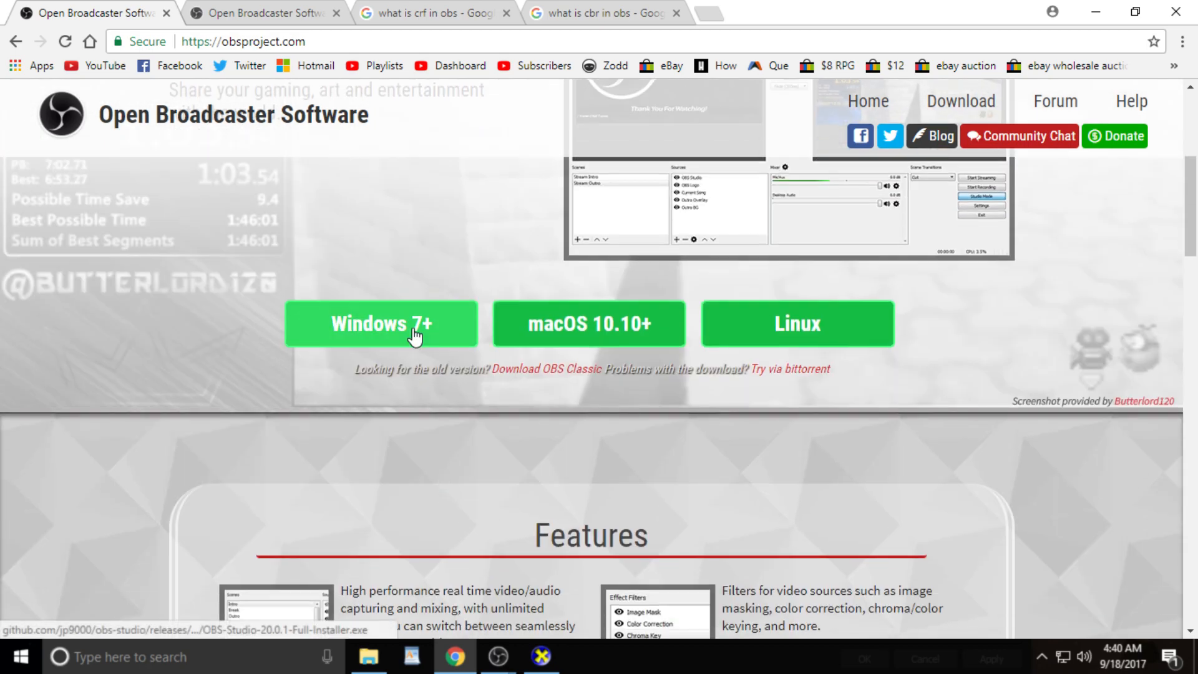
pyautogui.click(413, 337)
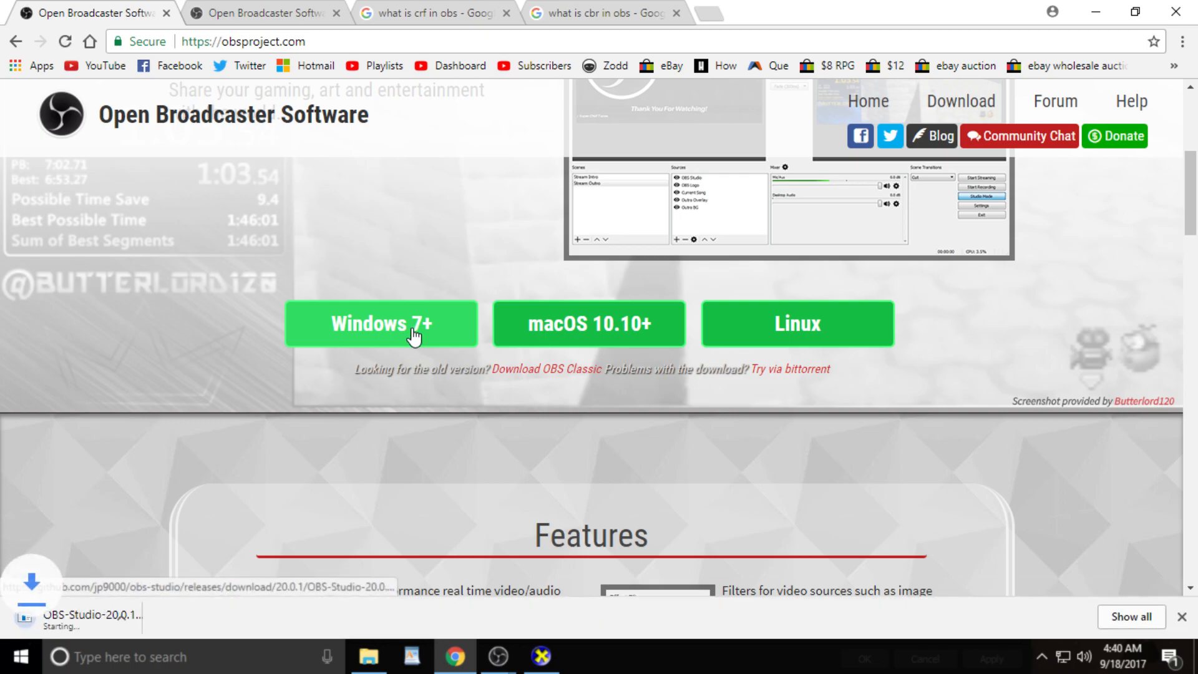
pyautogui.click(1182, 616)
# - Download the OBS Classic installer from the second OBS website tab, and close both OBS website tabs
pyautogui.click(265, 11)
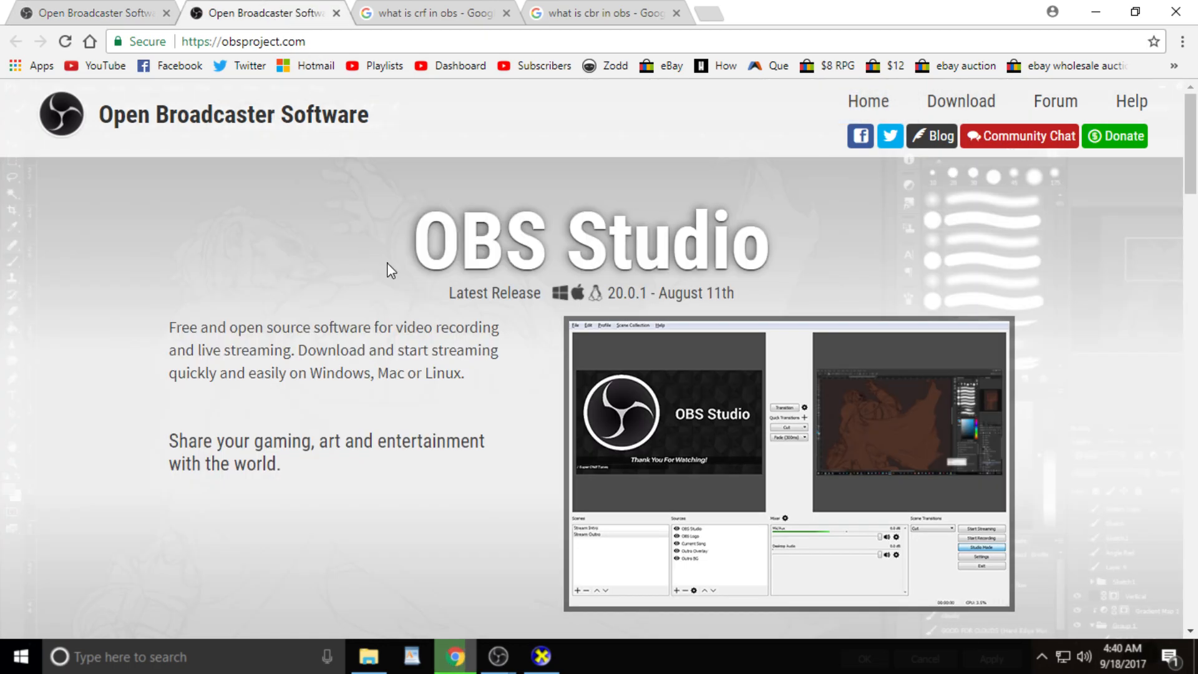
pyautogui.scroll(-3, 414, 326)
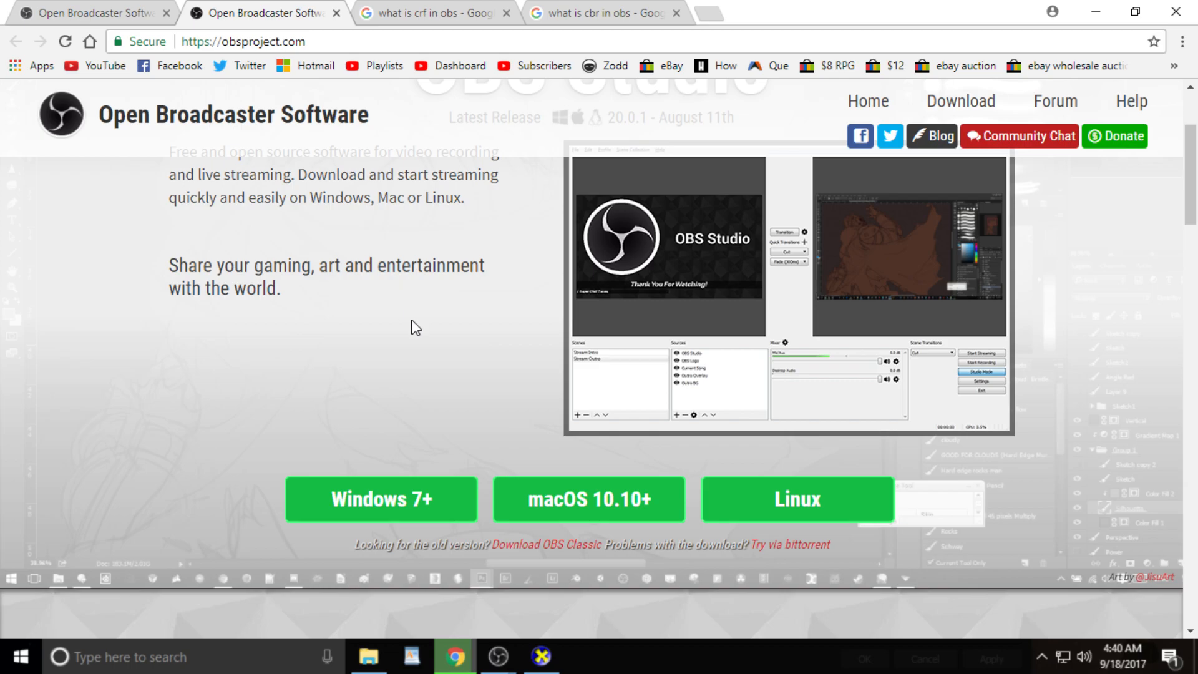
pyautogui.click(531, 545)
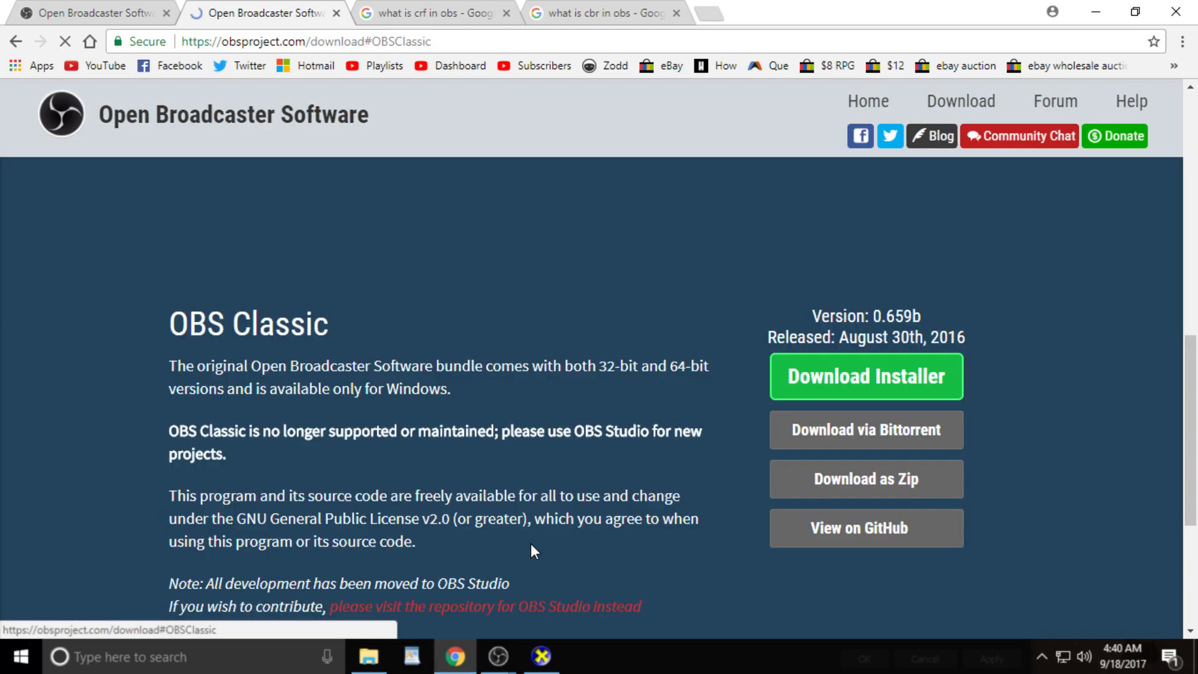
pyautogui.click(912, 374)
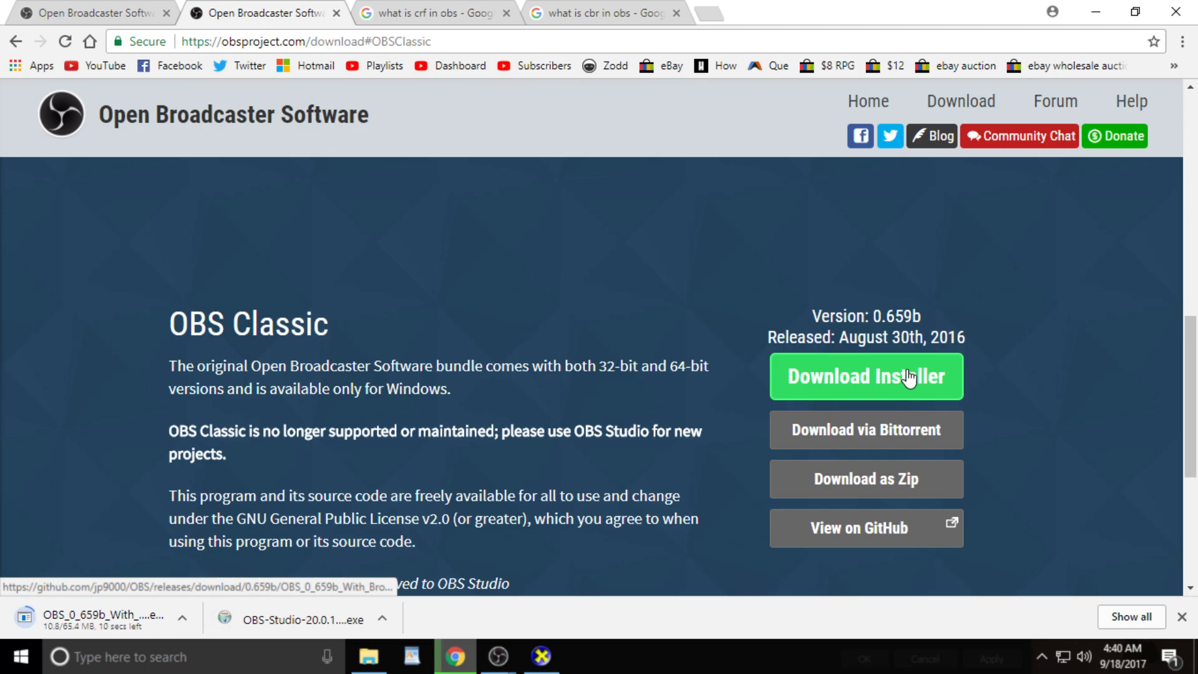
pyautogui.click(1180, 616)
pyautogui.click(166, 13)
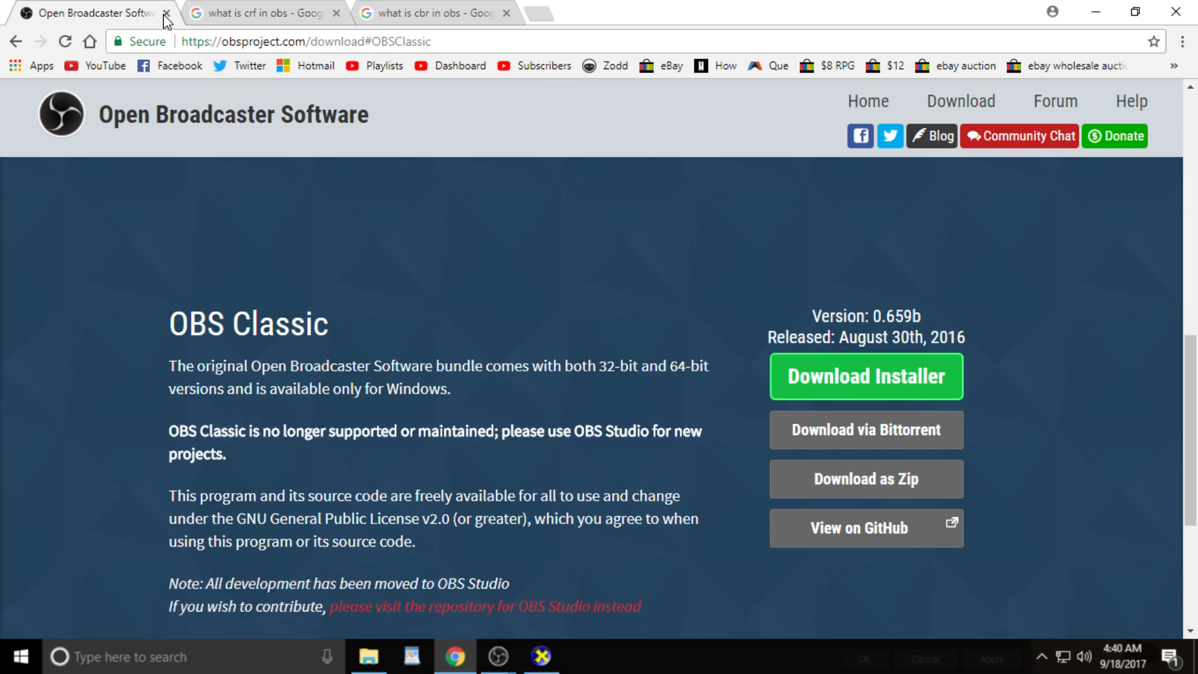
pyautogui.click(166, 13)
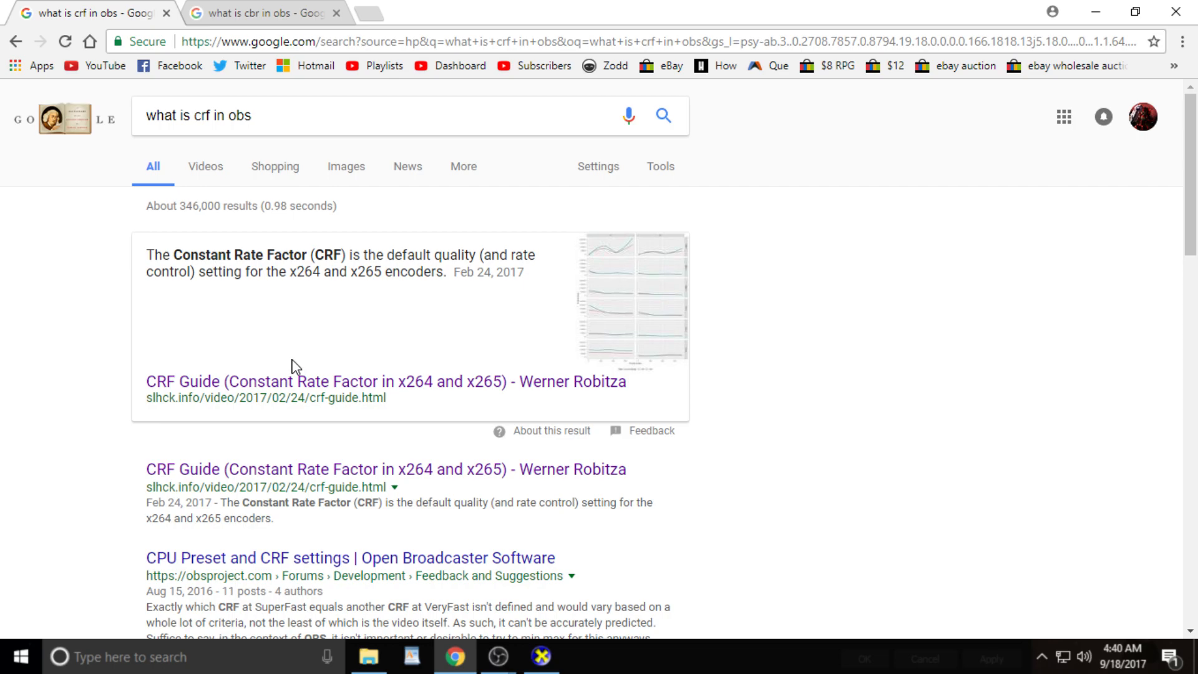
# - Read the Google results explaining CBR and CRF in OBS, and return to the OBS output settings
pyautogui.click(258, 17)
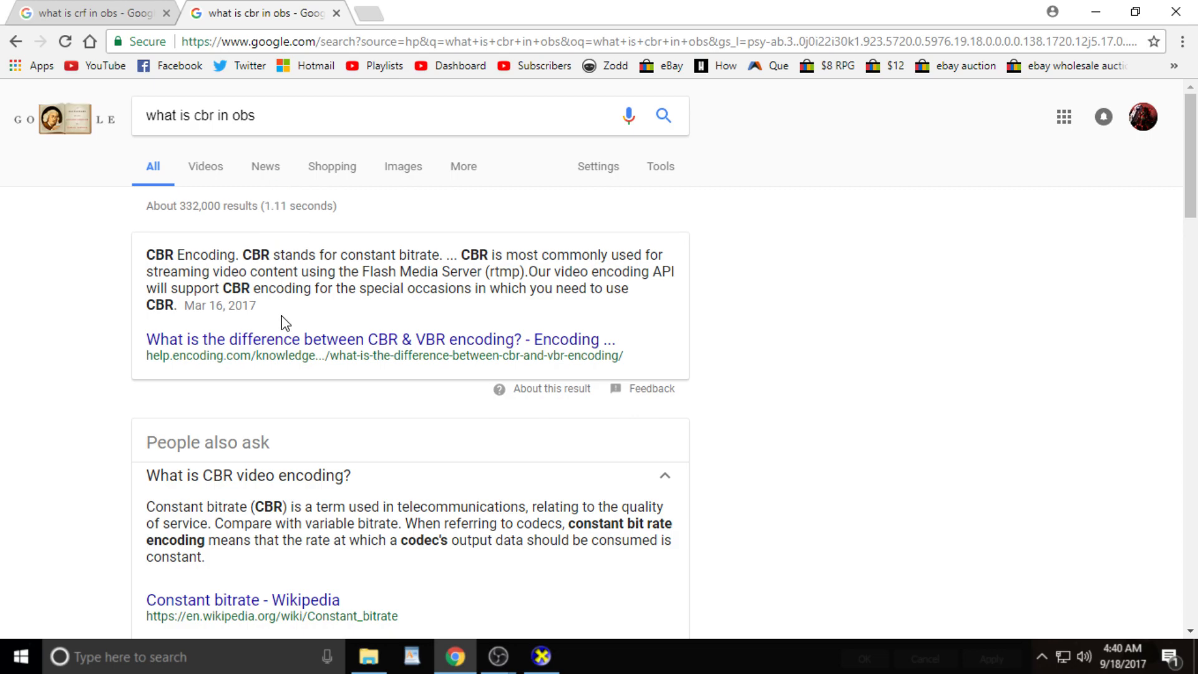
pyautogui.scroll(-5, 281, 321)
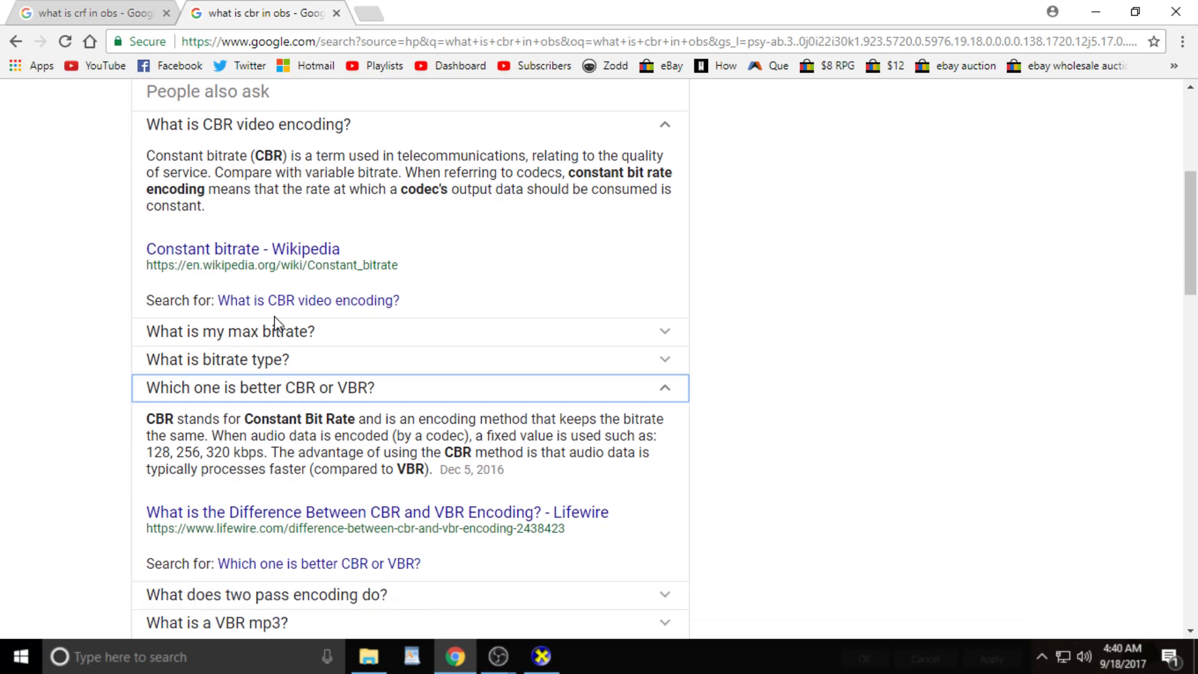
pyautogui.click(128, 20)
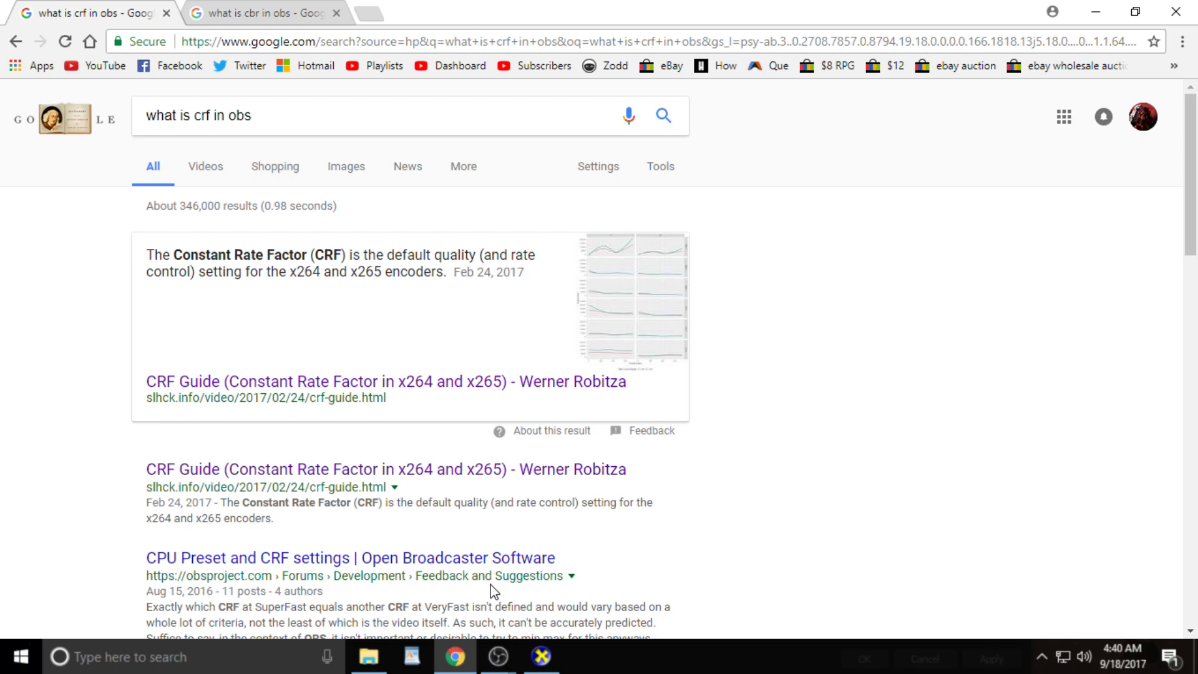
pyautogui.click(487, 655)
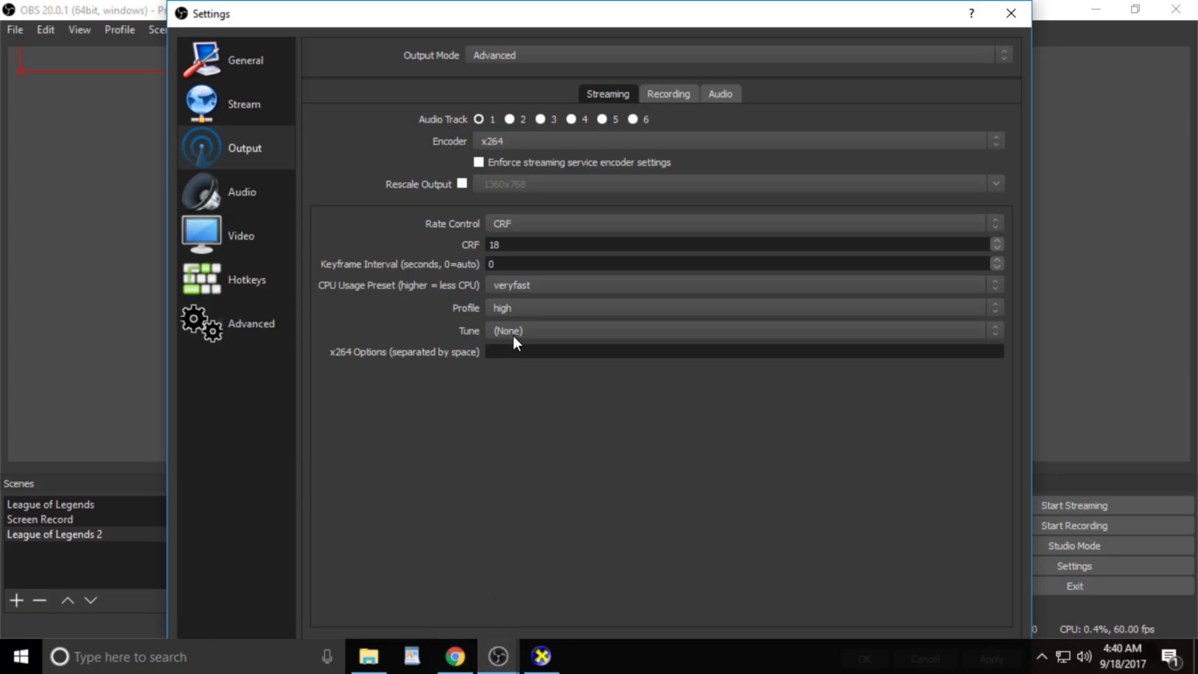
# - Set the streaming rate control to CBR and compare with the recording output settings
pyautogui.click(534, 226)
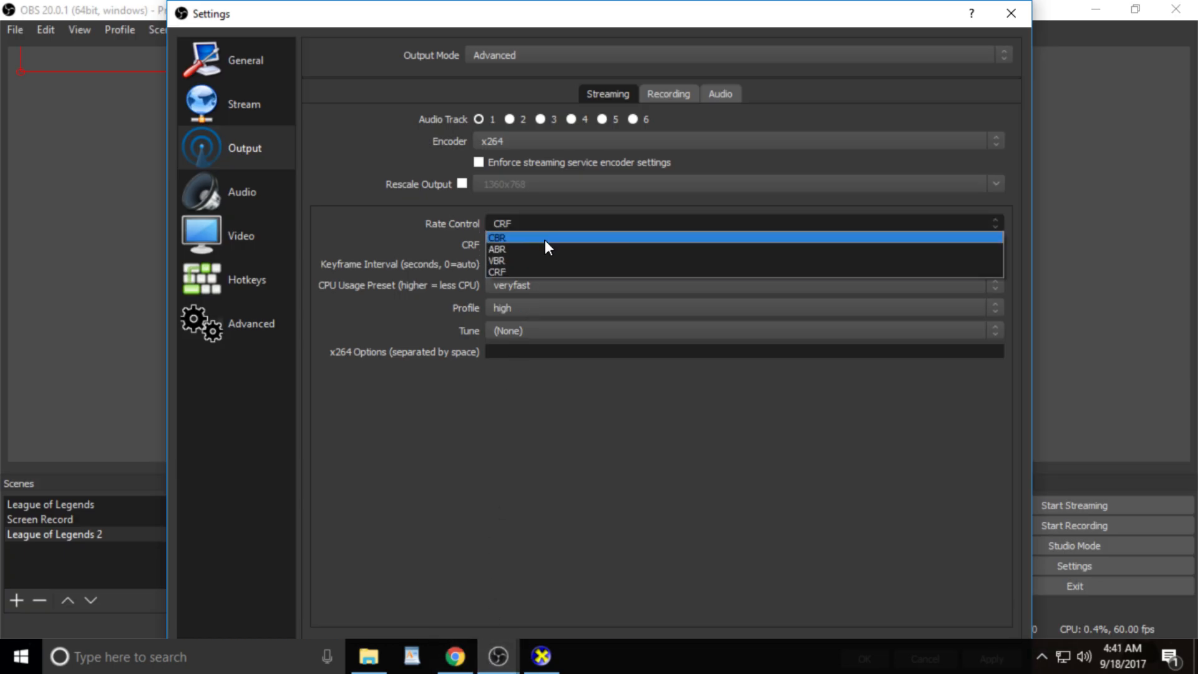
pyautogui.click(544, 238)
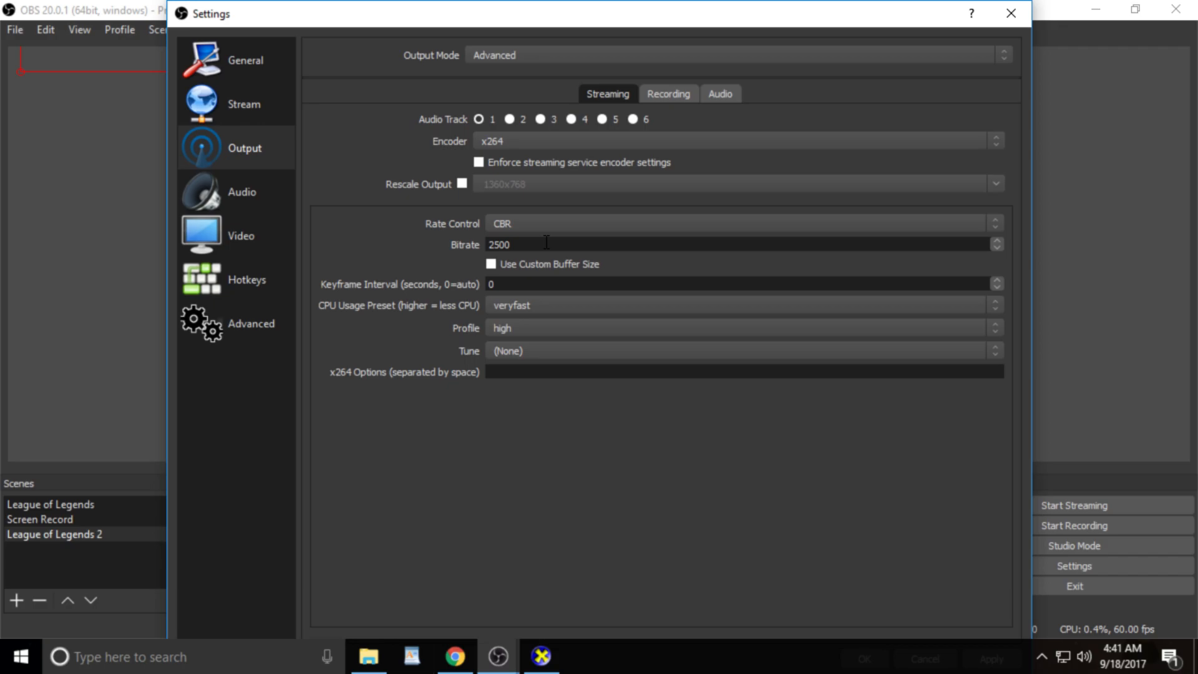
pyautogui.click(656, 98)
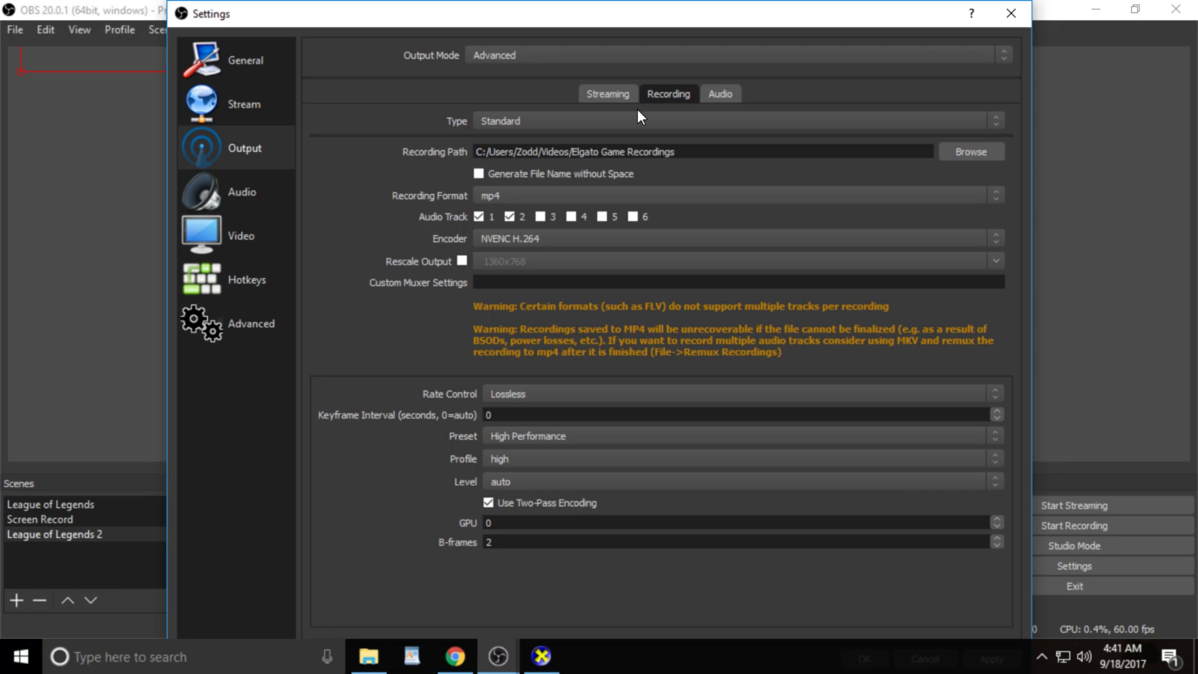
pyautogui.click(613, 94)
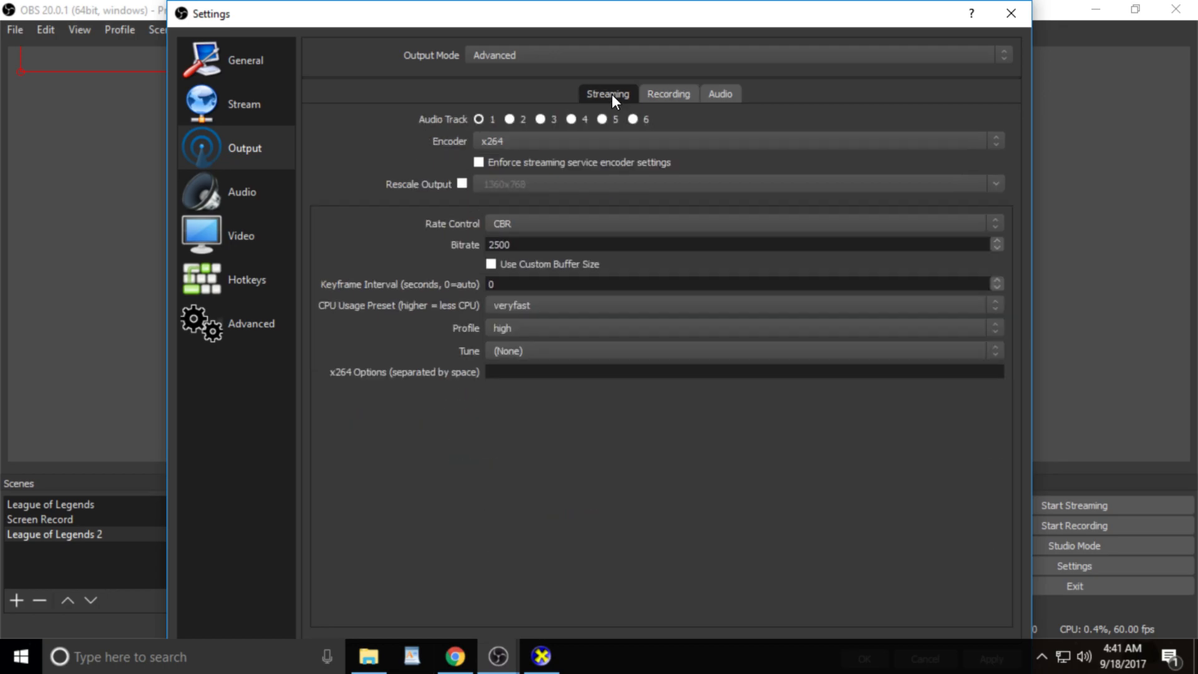
# - Set the streaming rate control to CRF and view the available CPU usage presets
pyautogui.click(536, 223)
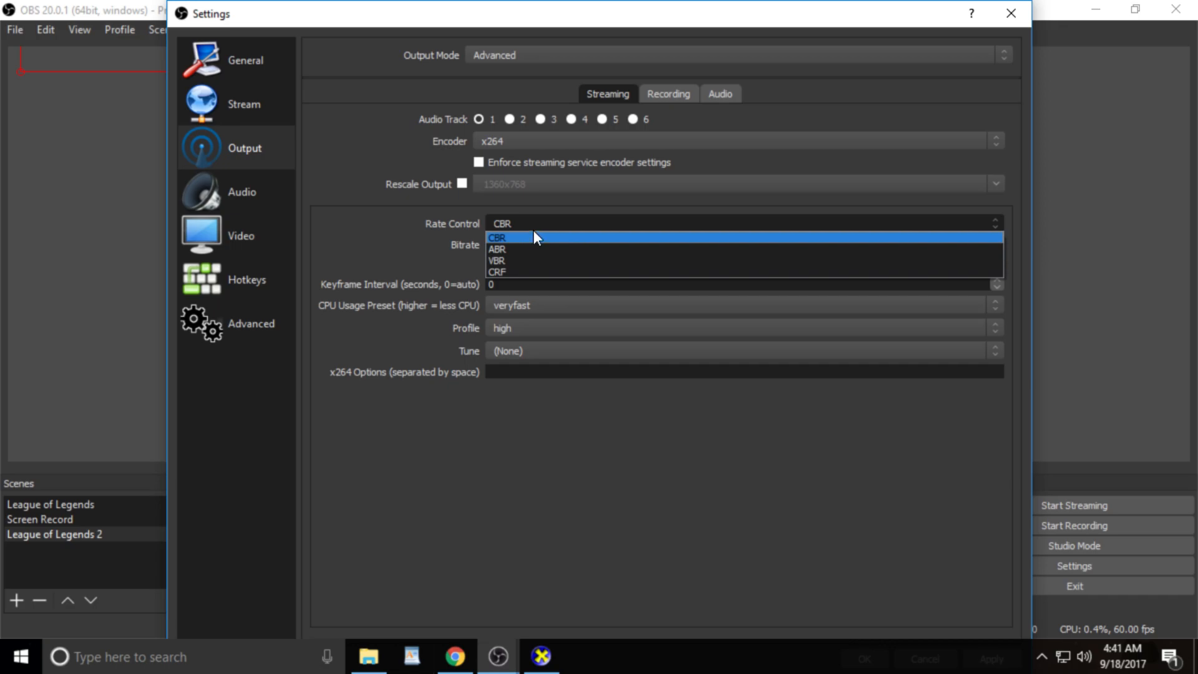
pyautogui.click(519, 271)
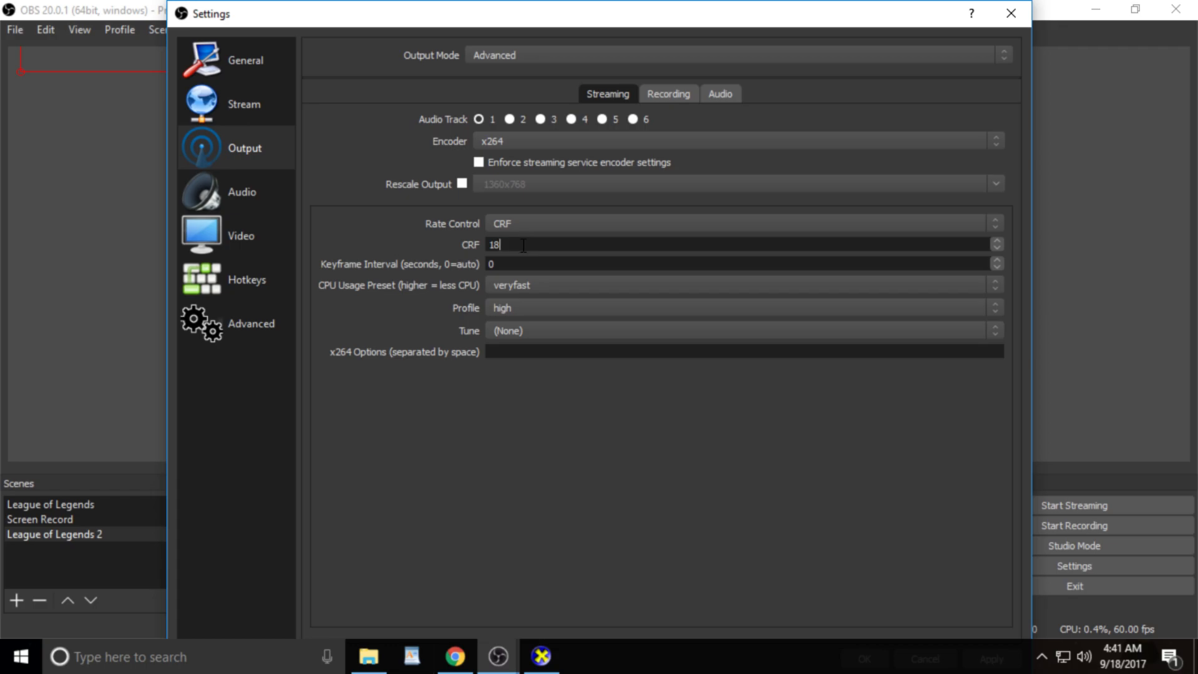
pyautogui.click(550, 292)
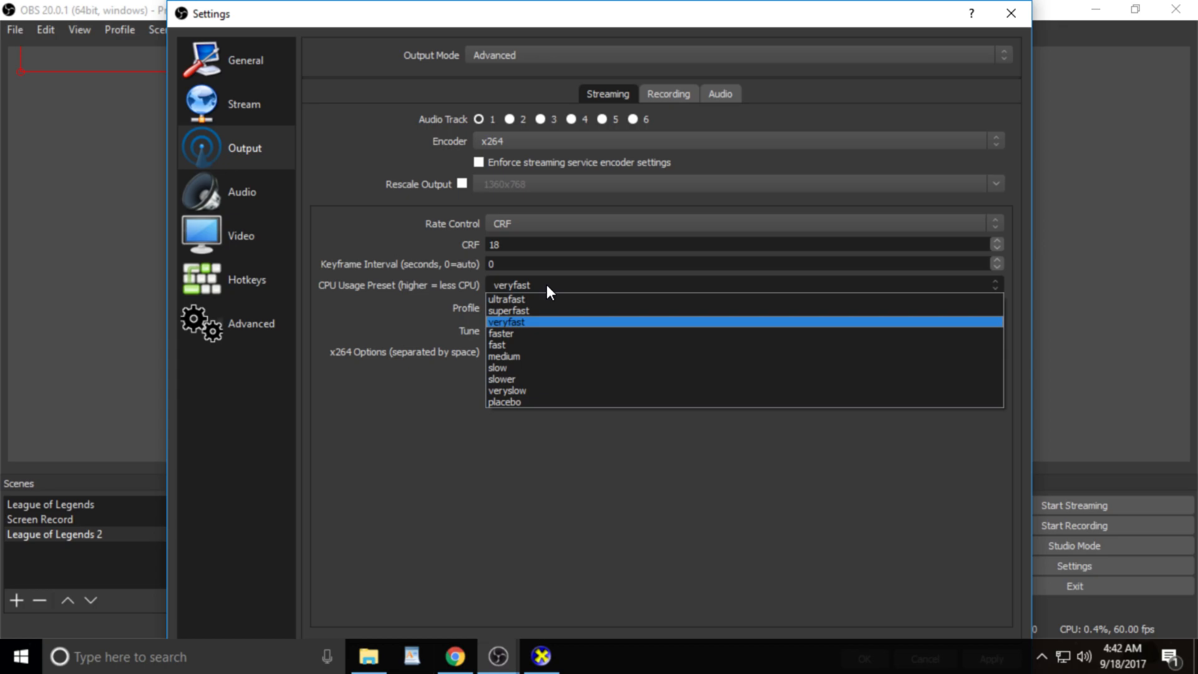
# - Switch to the DirectX Diagnostic Tool, check the system and display information, and exit the tool
pyautogui.click(542, 656)
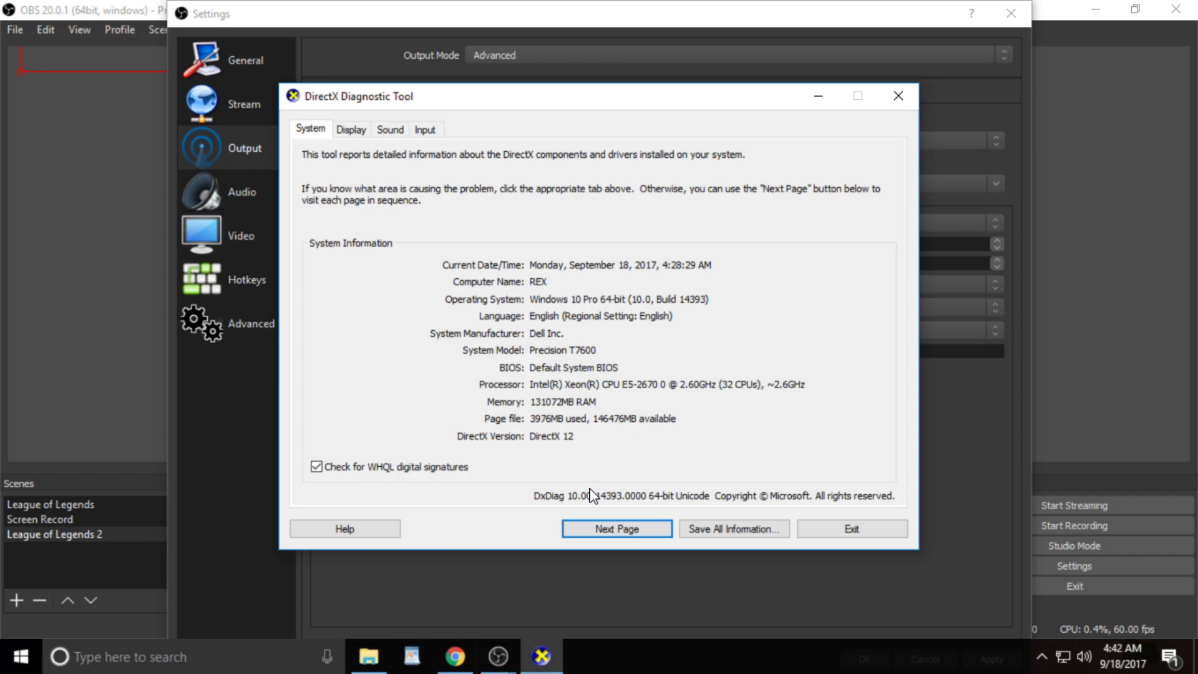
pyautogui.click(356, 130)
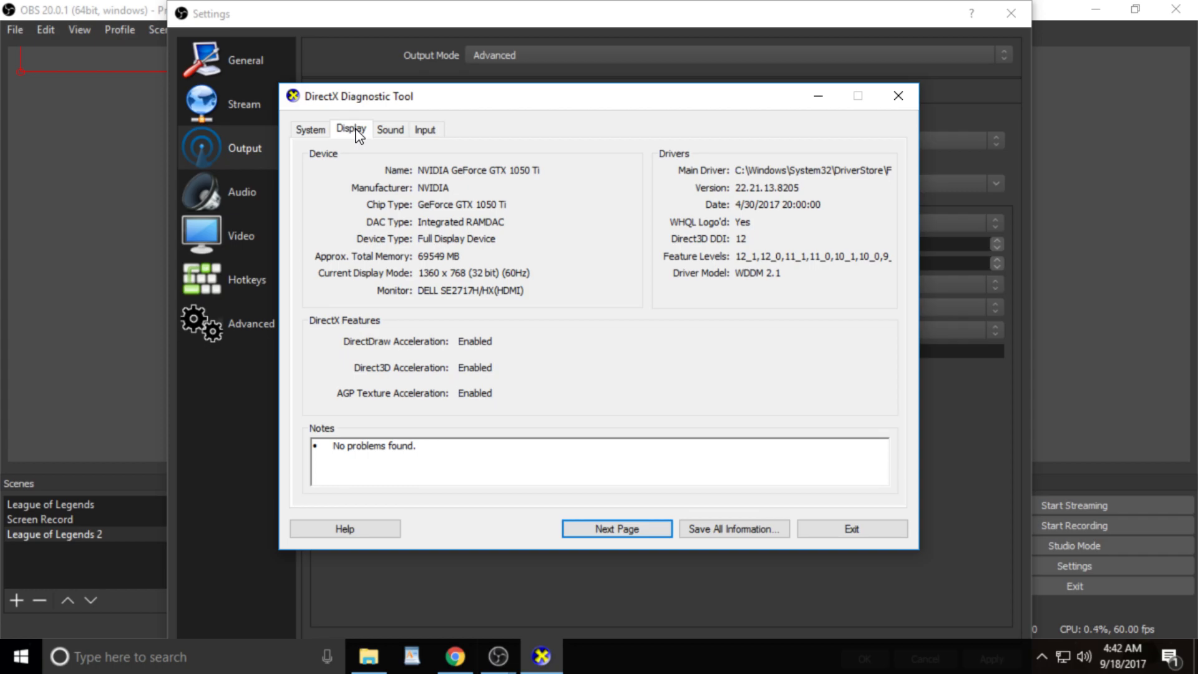
pyautogui.click(837, 529)
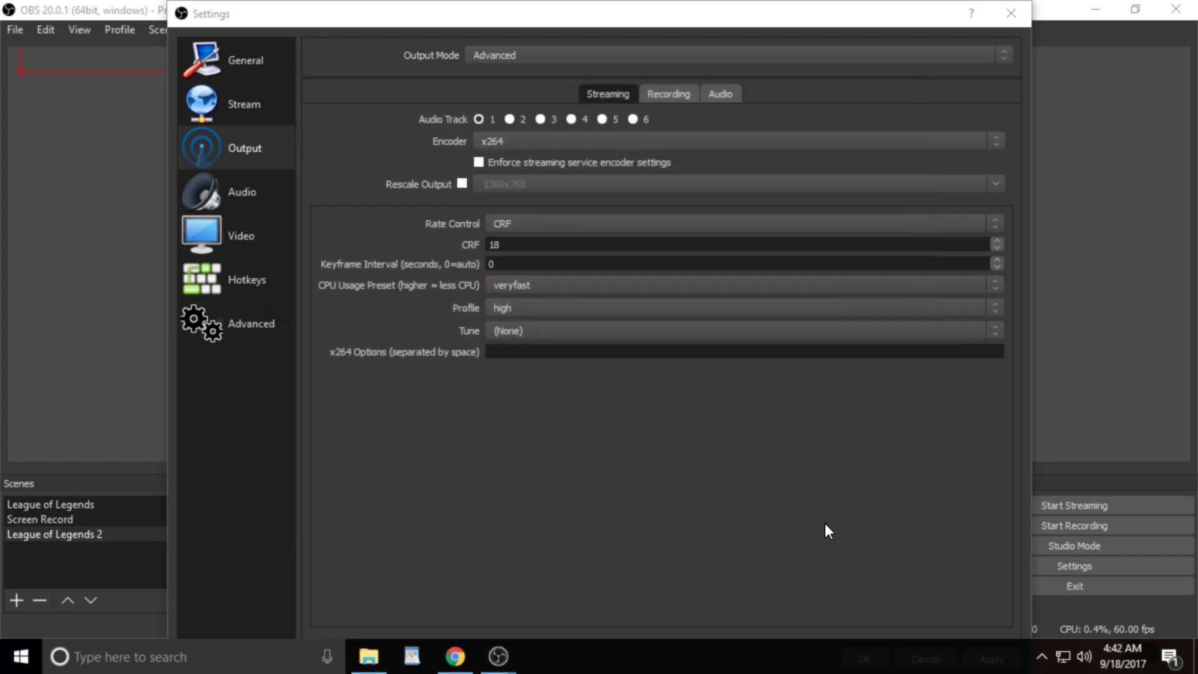
# - Review the profile and CPU usage preset options for the streaming encoder
pyautogui.click(535, 309)
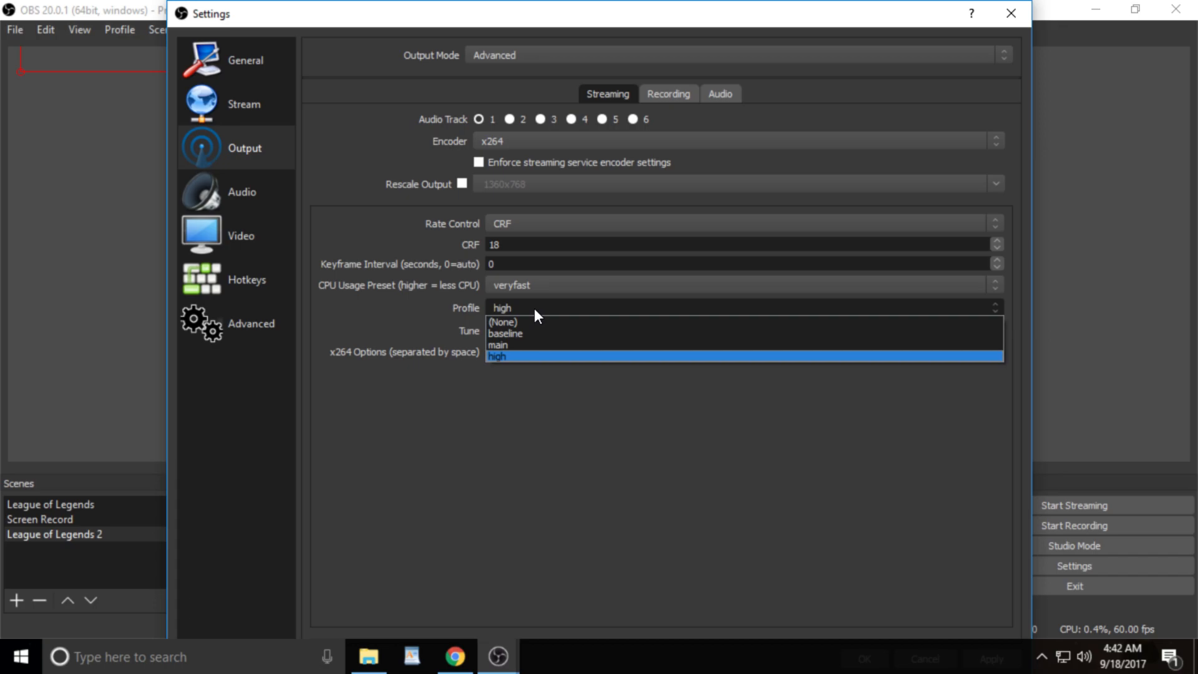
pyautogui.click(534, 285)
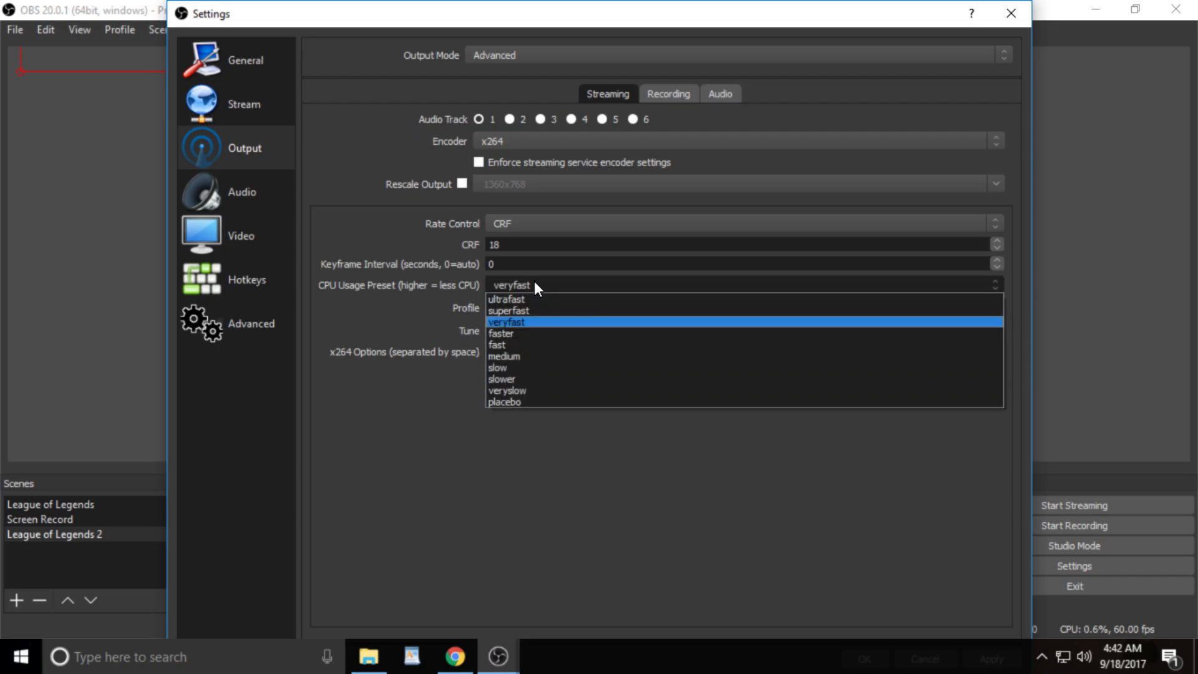
pyautogui.click(534, 280)
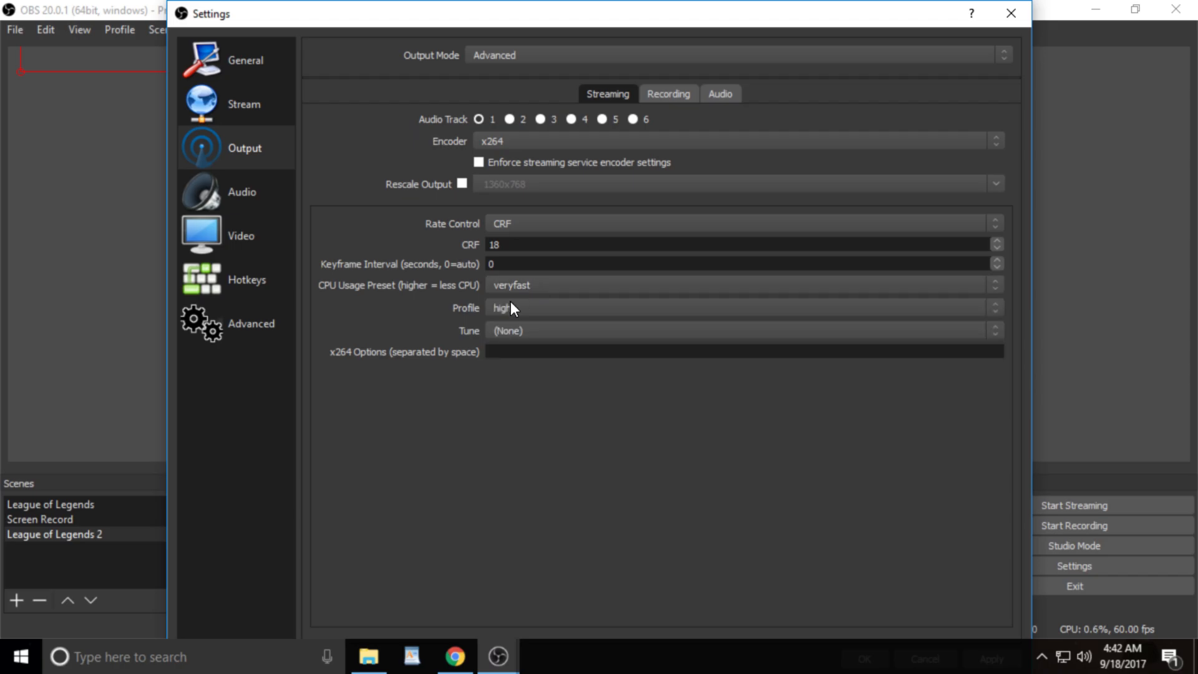
# - Review the encoder and recording format options in the recording output settings
pyautogui.click(649, 96)
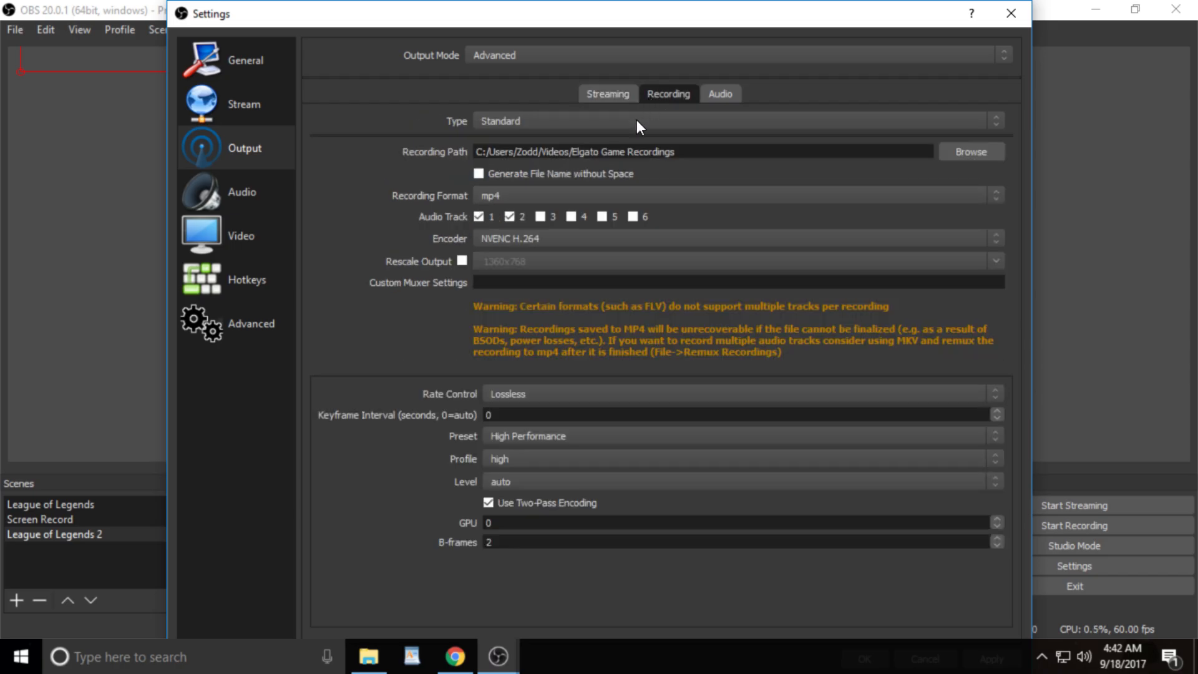
pyautogui.click(543, 244)
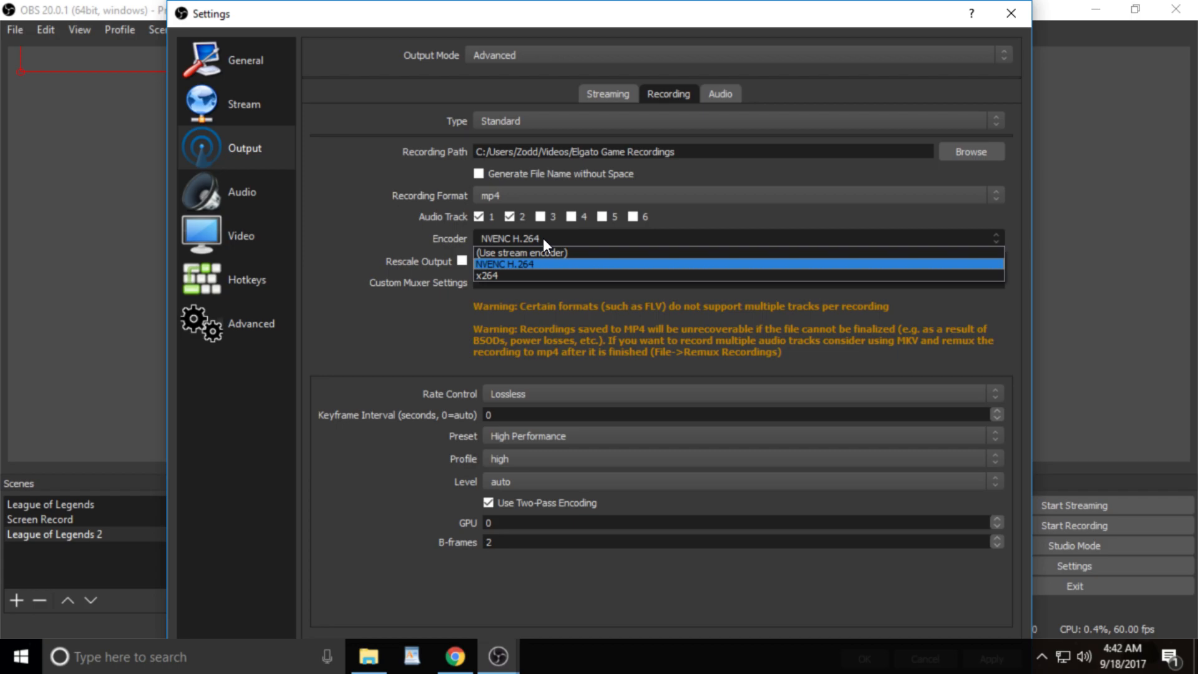
pyautogui.click(563, 193)
pyautogui.click(563, 194)
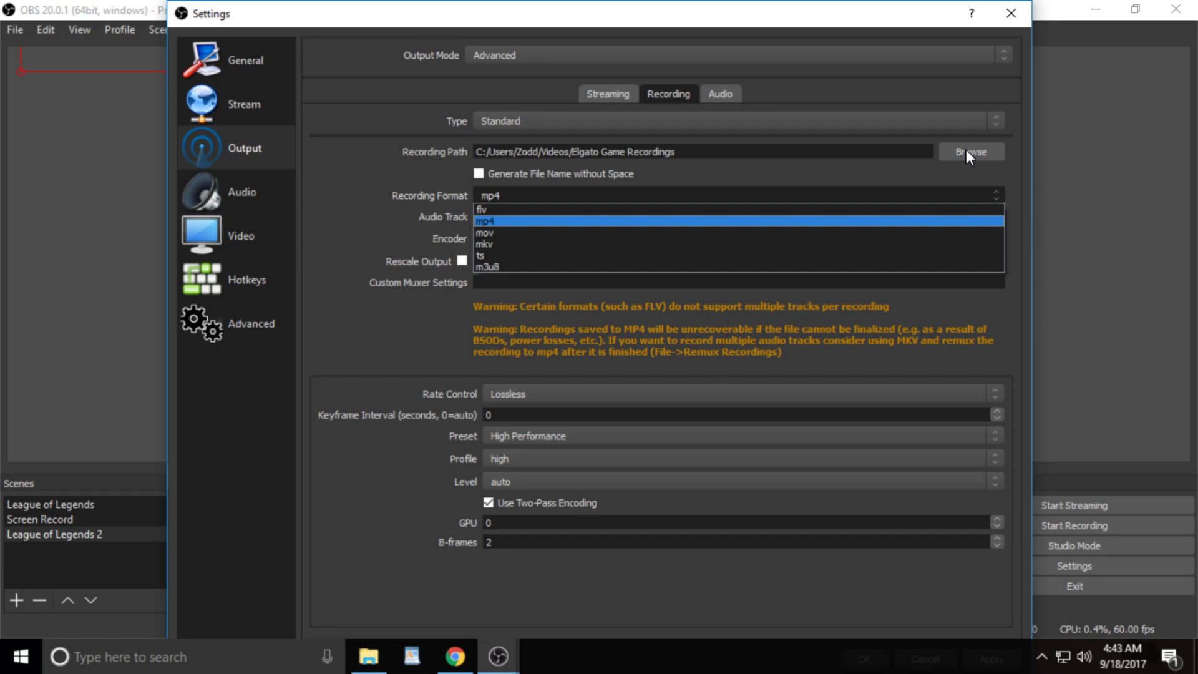
# - Set the recording rate control to CBR with a bitrate of 3500
pyautogui.click(619, 393)
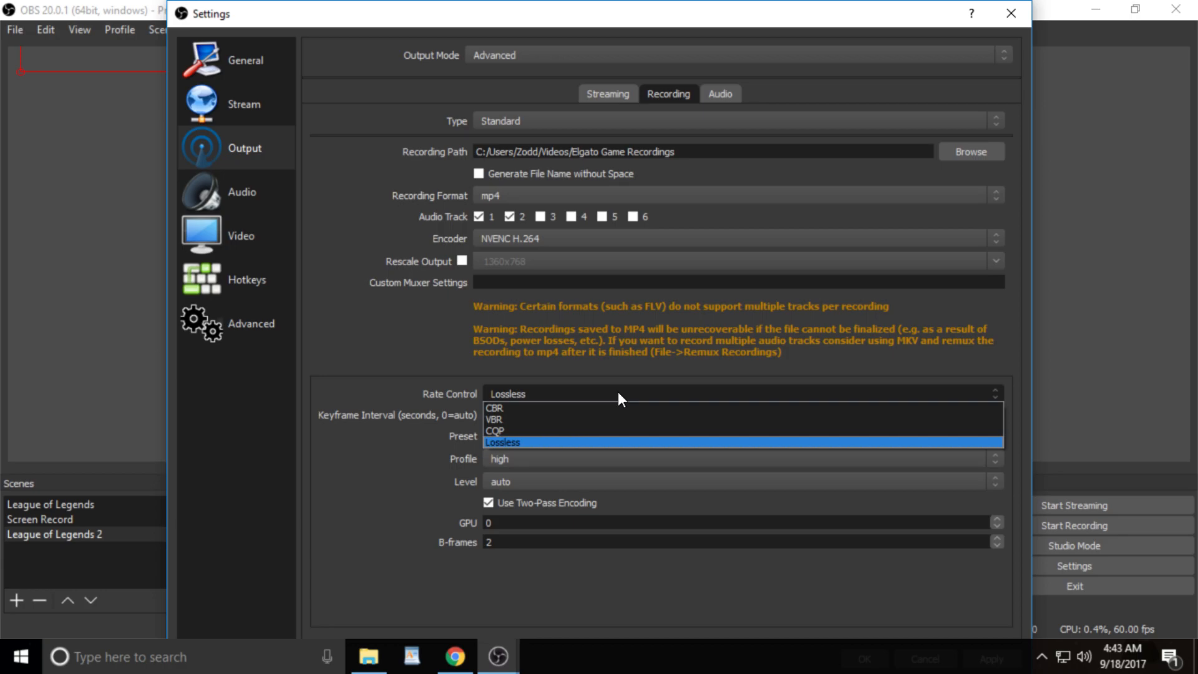
pyautogui.click(585, 416)
pyautogui.click(584, 399)
pyautogui.click(581, 407)
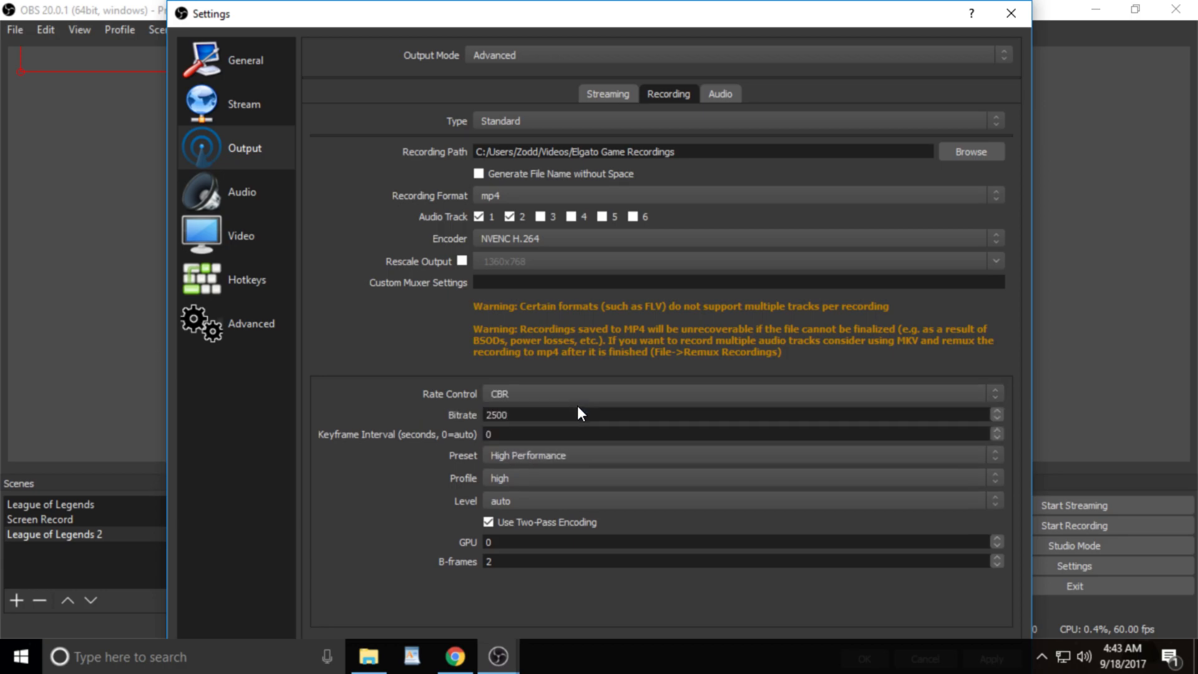
pyautogui.moveTo(530, 415); pyautogui.dragTo(488, 415)
pyautogui.write('3500')
# - Review the preset, profile and level options for the recording encoder
pyautogui.click(553, 456)
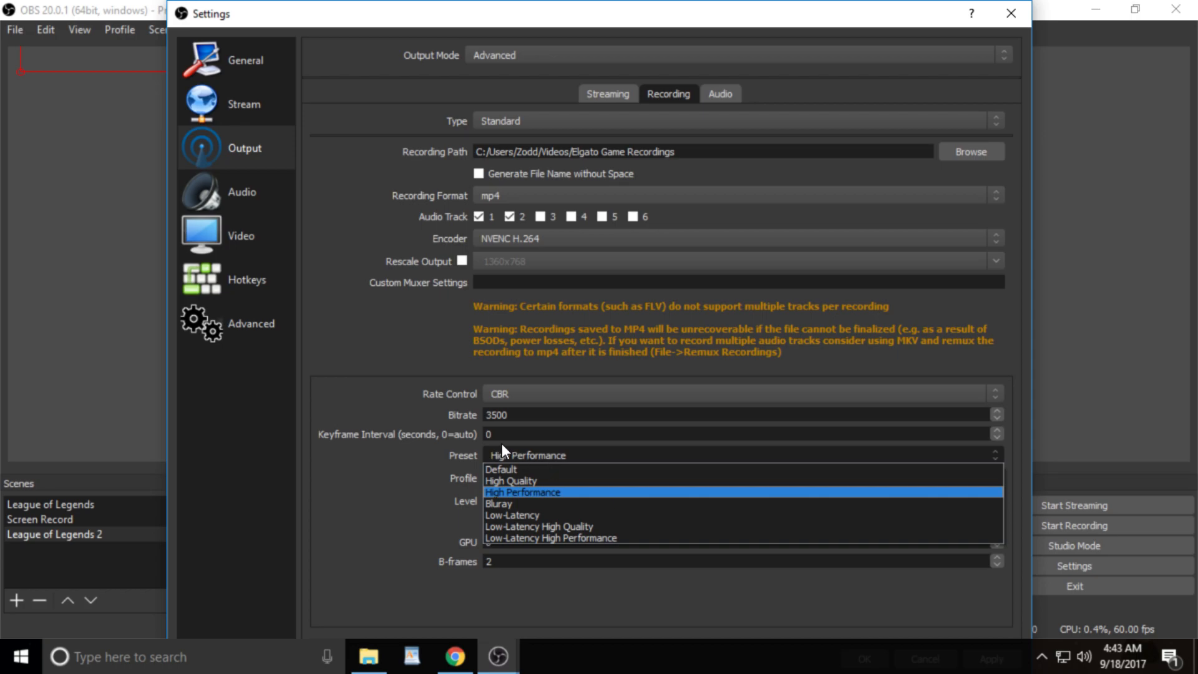
pyautogui.click(429, 478)
pyautogui.click(511, 478)
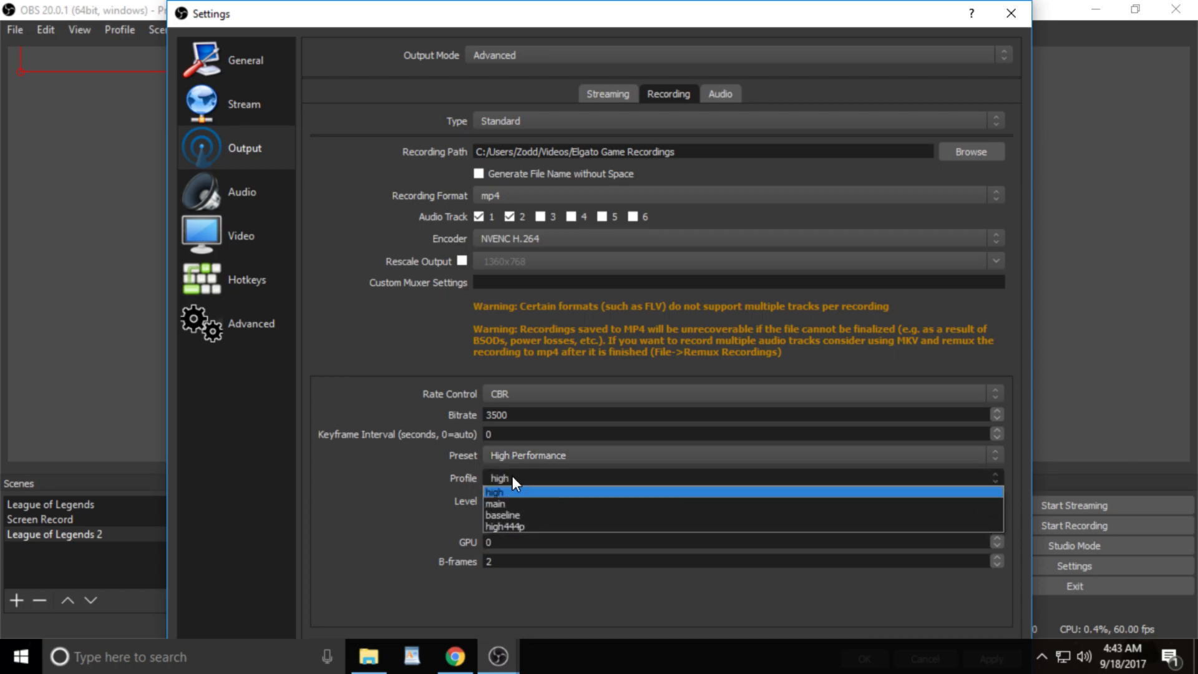
pyautogui.click(511, 478)
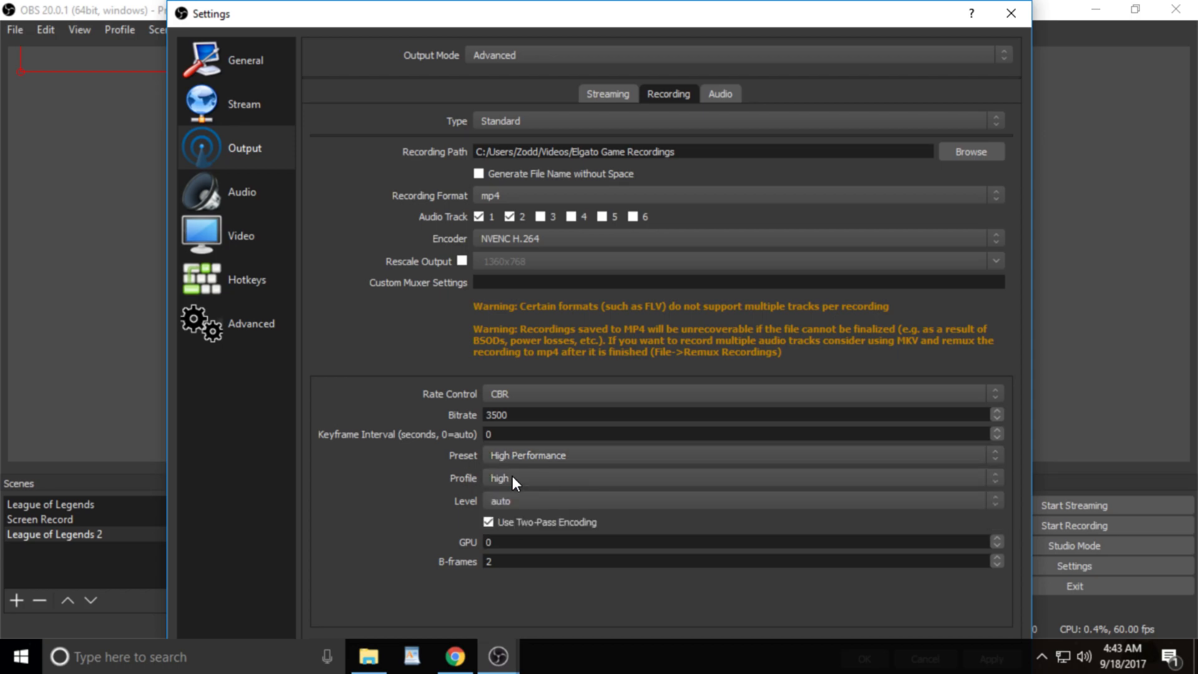
pyautogui.click(519, 501)
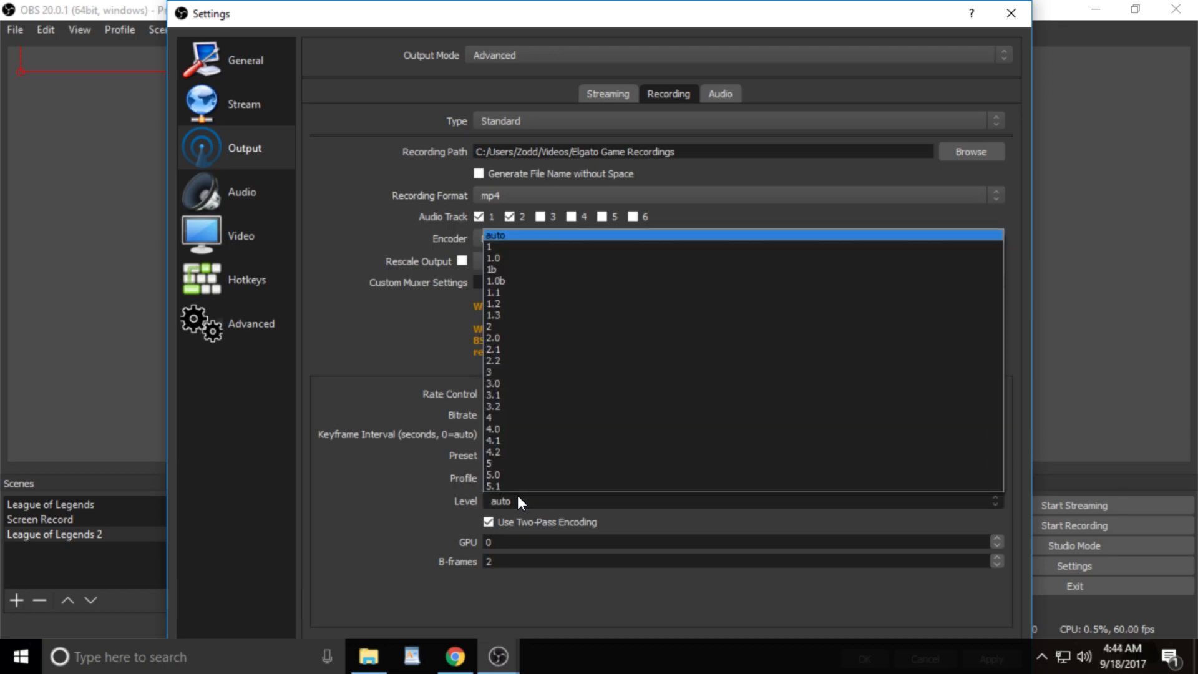
pyautogui.click(518, 497)
# - Review the audio bitrate options for Track 1 in the output settings
pyautogui.click(715, 97)
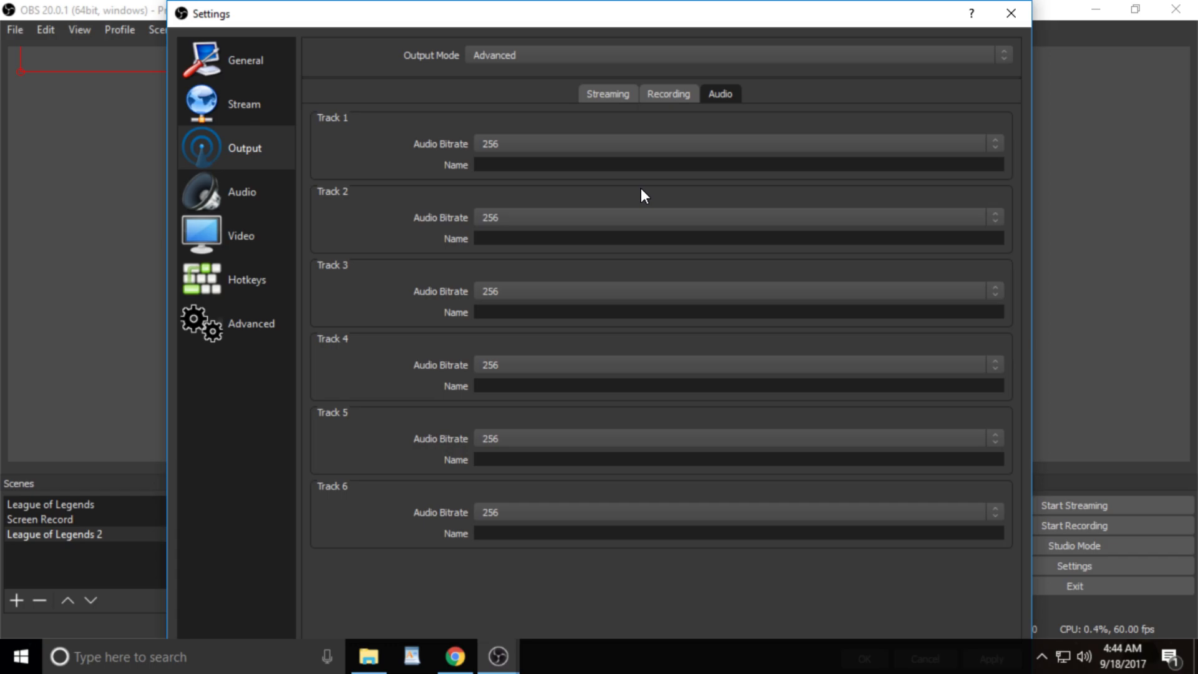
pyautogui.click(638, 142)
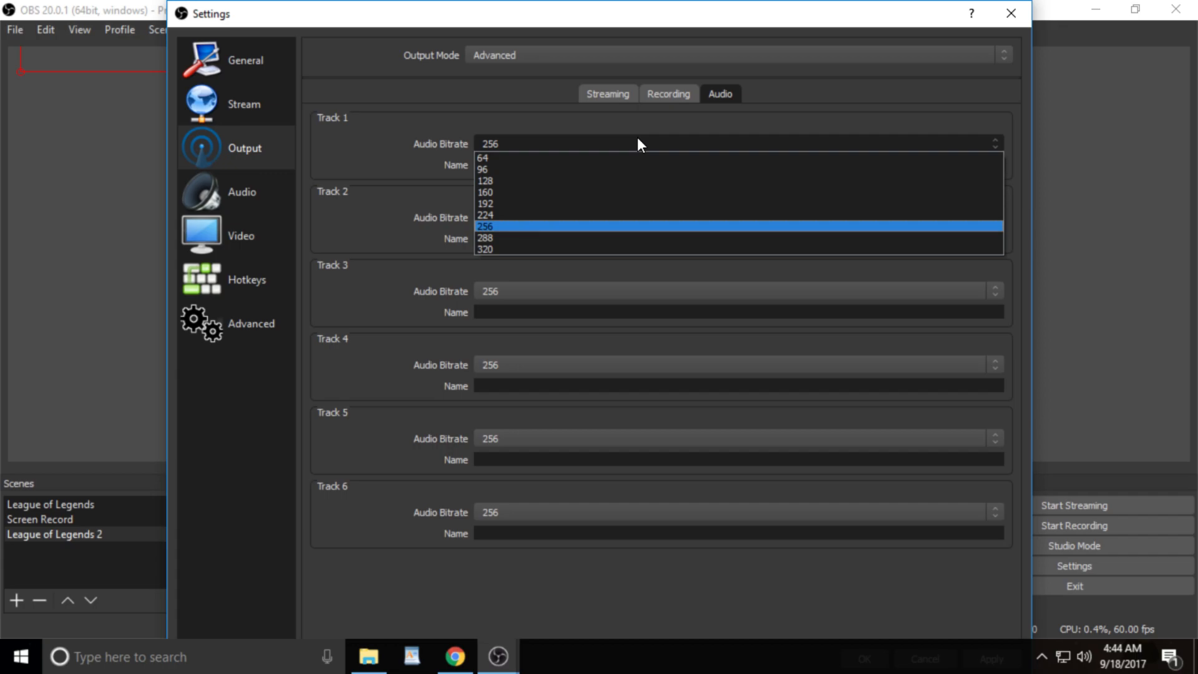
pyautogui.click(637, 144)
# - Switch the output mode to Simple, using the Software (x264) streaming encoder and the Same as stream recording quality
pyautogui.click(622, 95)
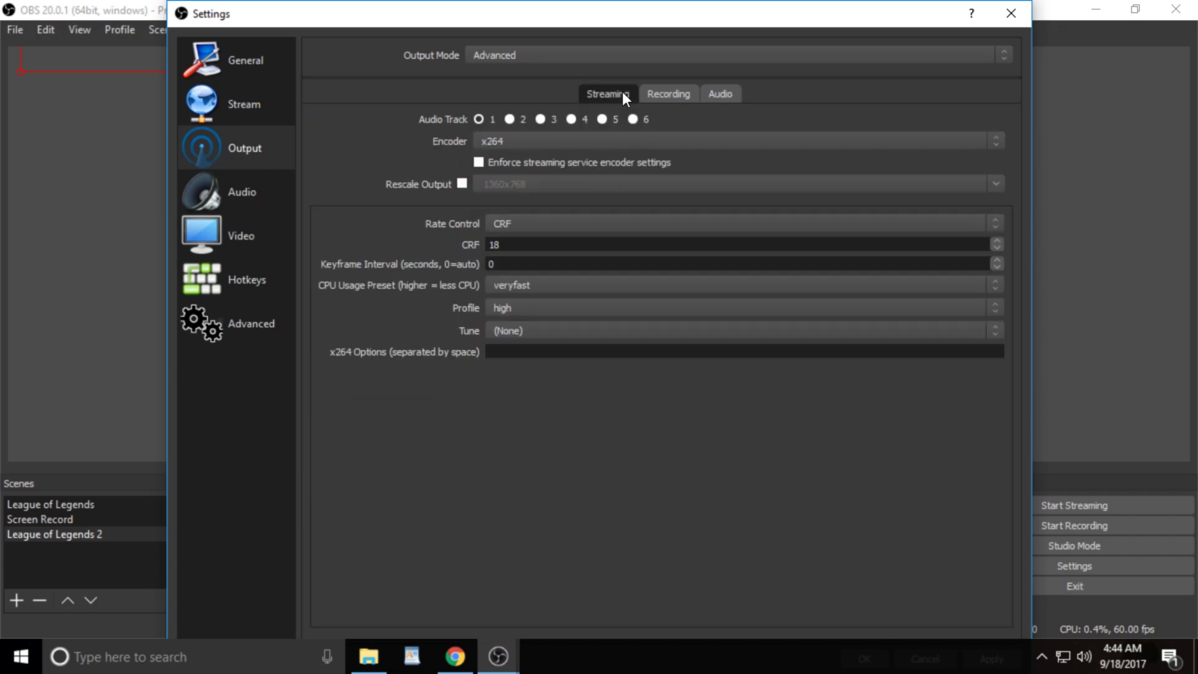
pyautogui.click(529, 53)
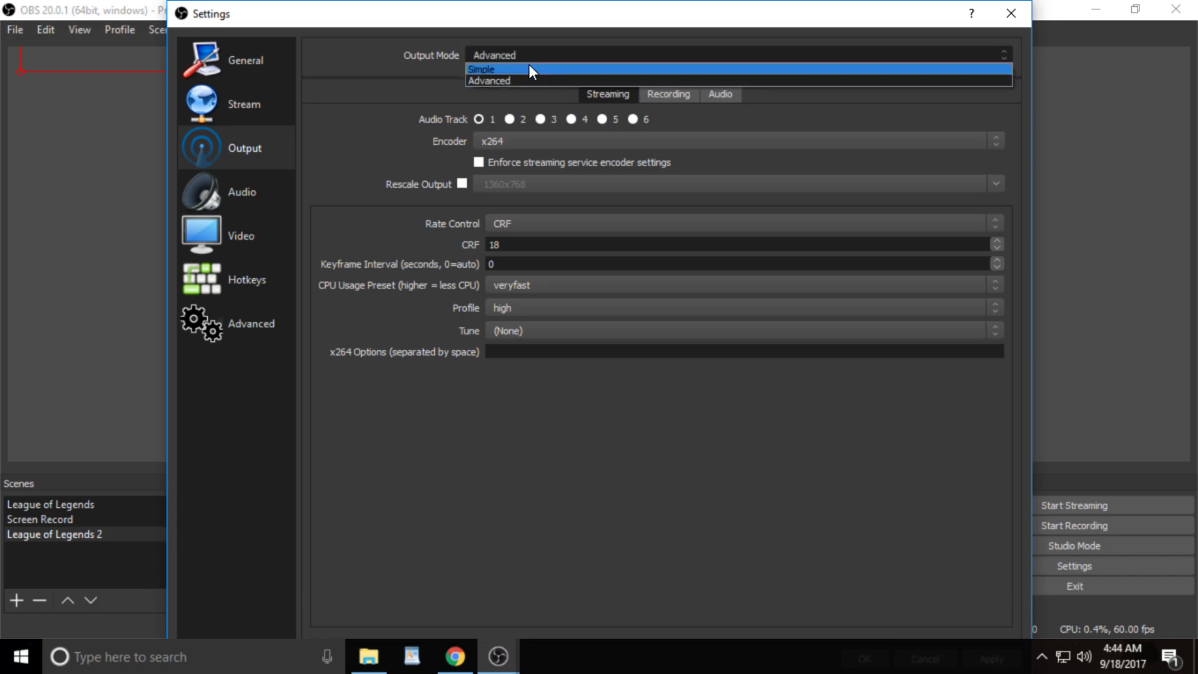
pyautogui.click(529, 65)
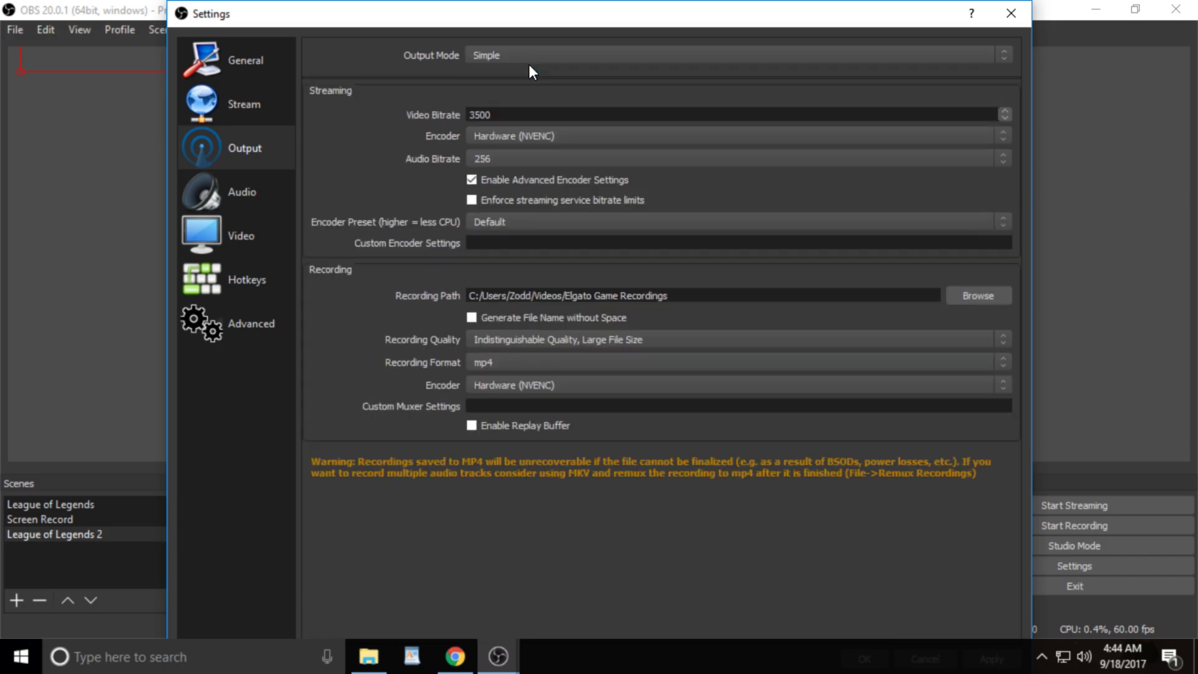
pyautogui.click(551, 132)
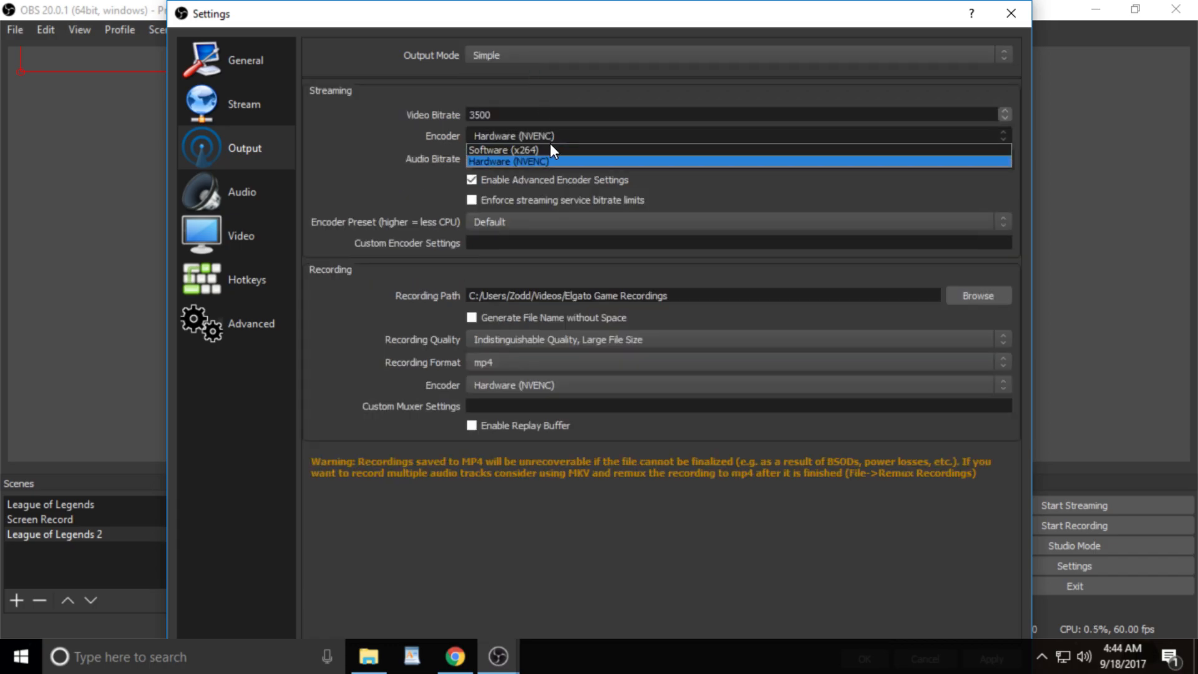
pyautogui.click(549, 148)
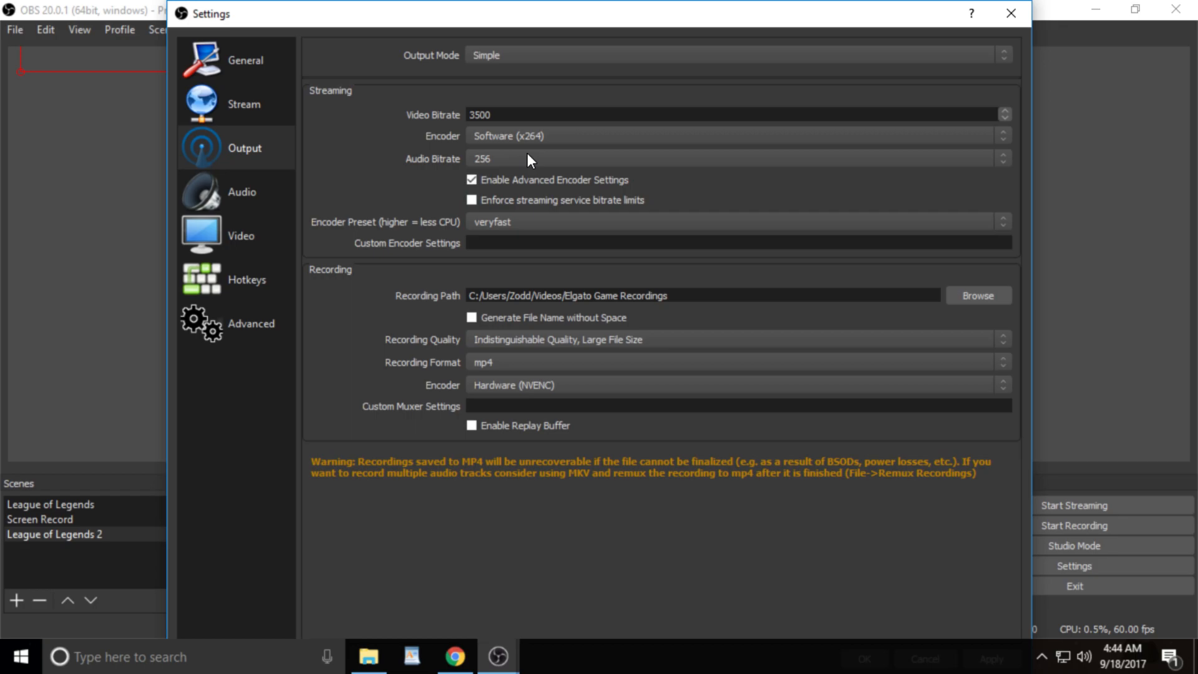
pyautogui.click(507, 338)
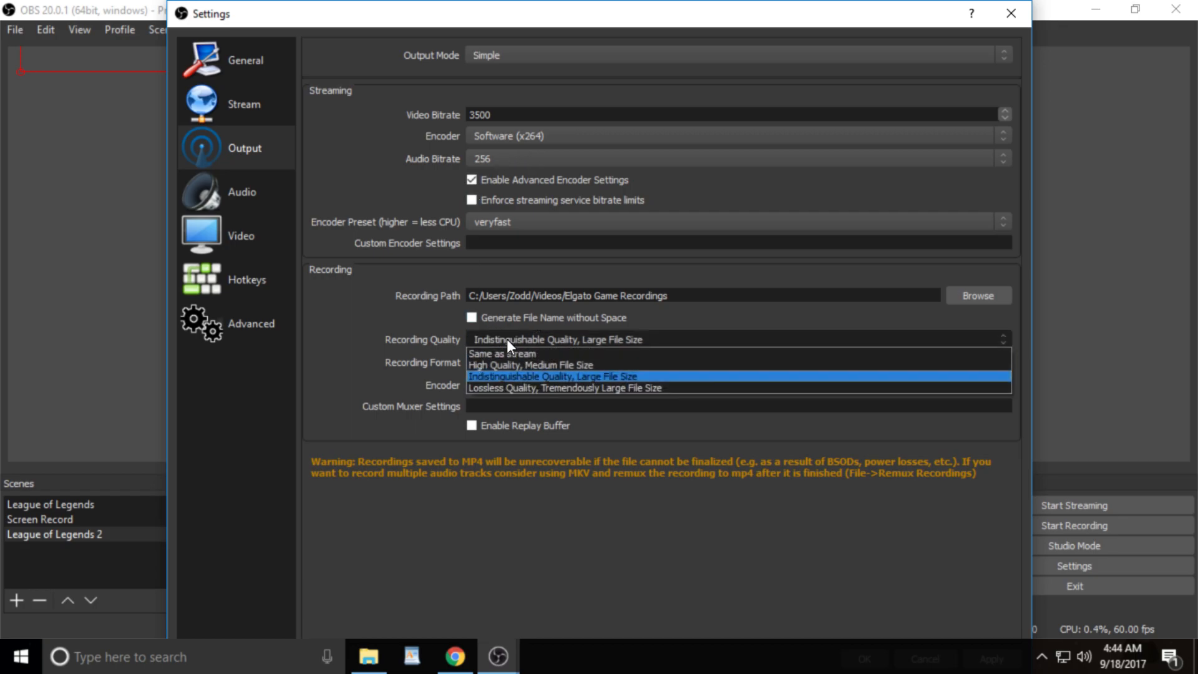
pyautogui.click(526, 354)
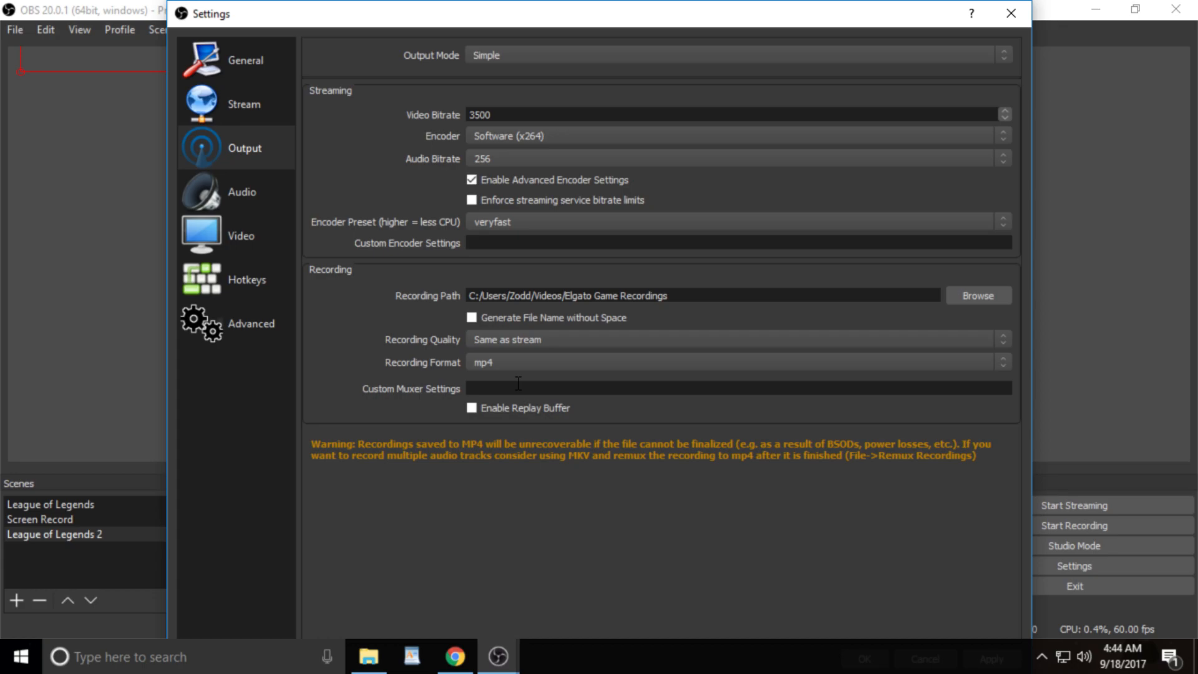
# - Open the audio settings and review the choices for the desktop audio device and the first Mic/Auxiliary audio device
pyautogui.click(238, 193)
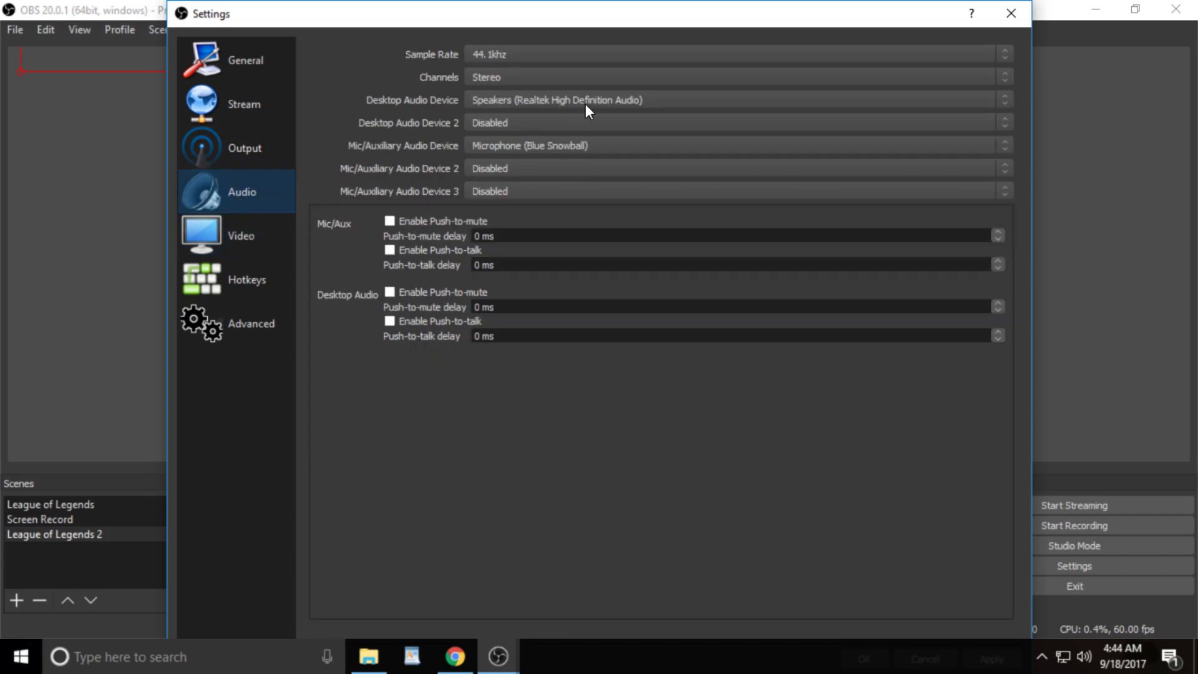
pyautogui.click(604, 101)
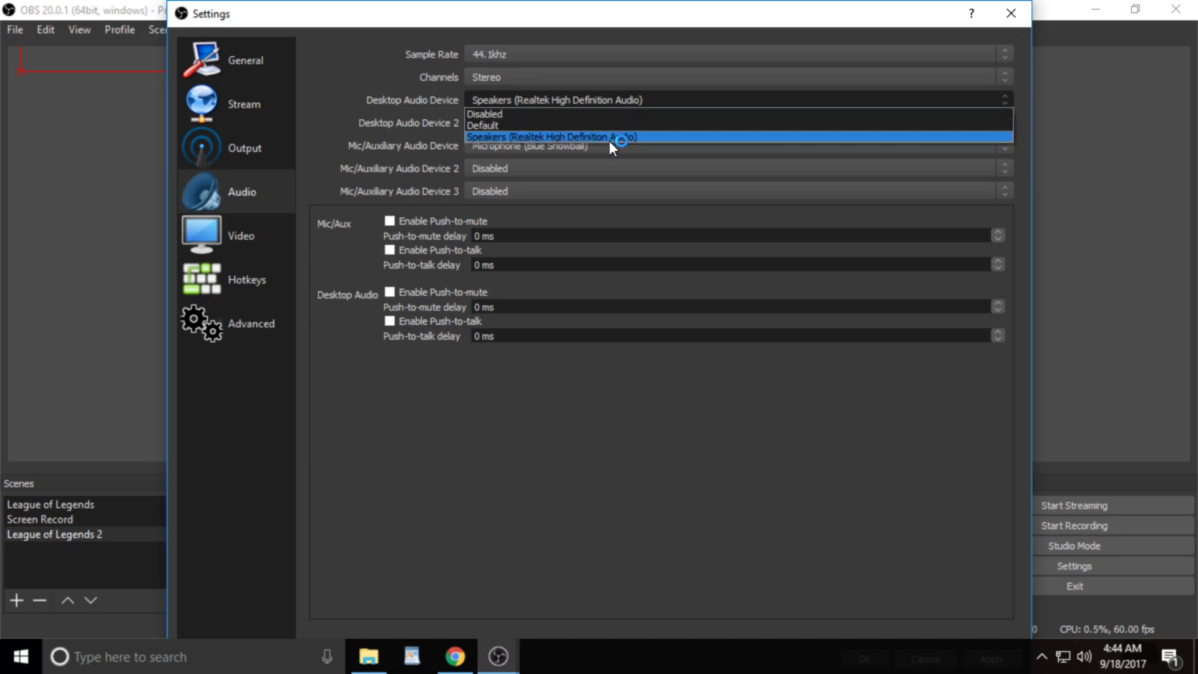
pyautogui.click(525, 151)
pyautogui.click(551, 147)
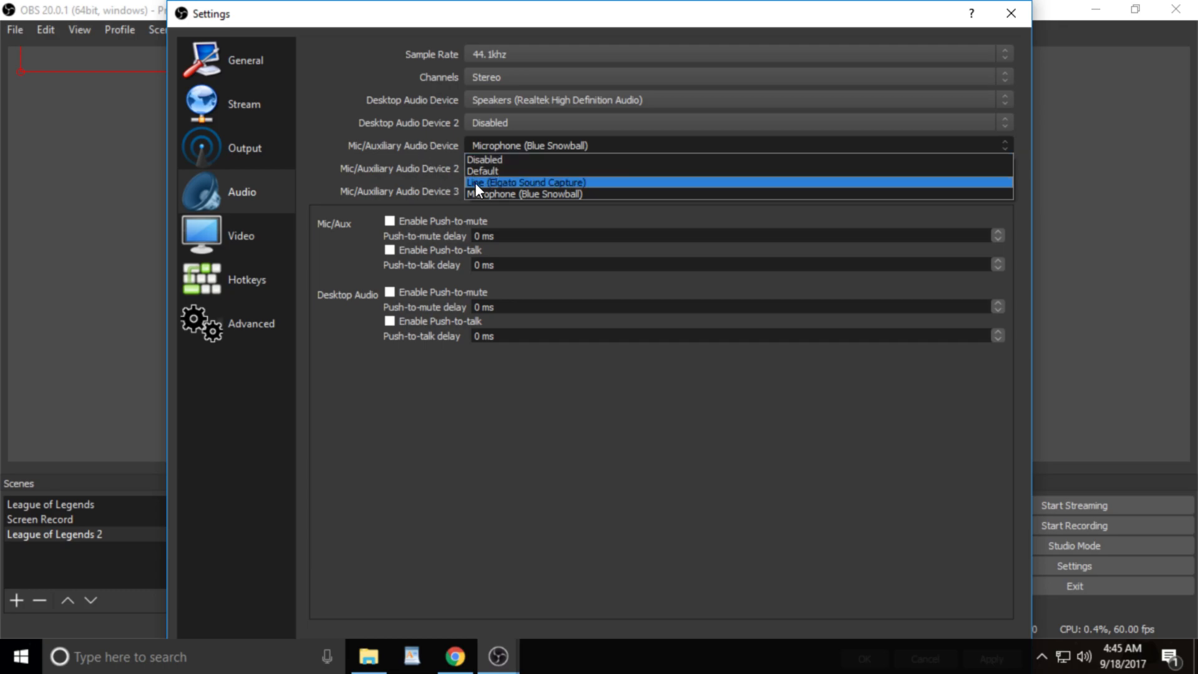
pyautogui.click(424, 159)
# - Set Mic/Auxiliary Audio Device 2 and Device 3 to Line (Elgato Sound Capture)
pyautogui.click(508, 169)
pyautogui.click(518, 202)
pyautogui.click(492, 187)
pyautogui.click(513, 226)
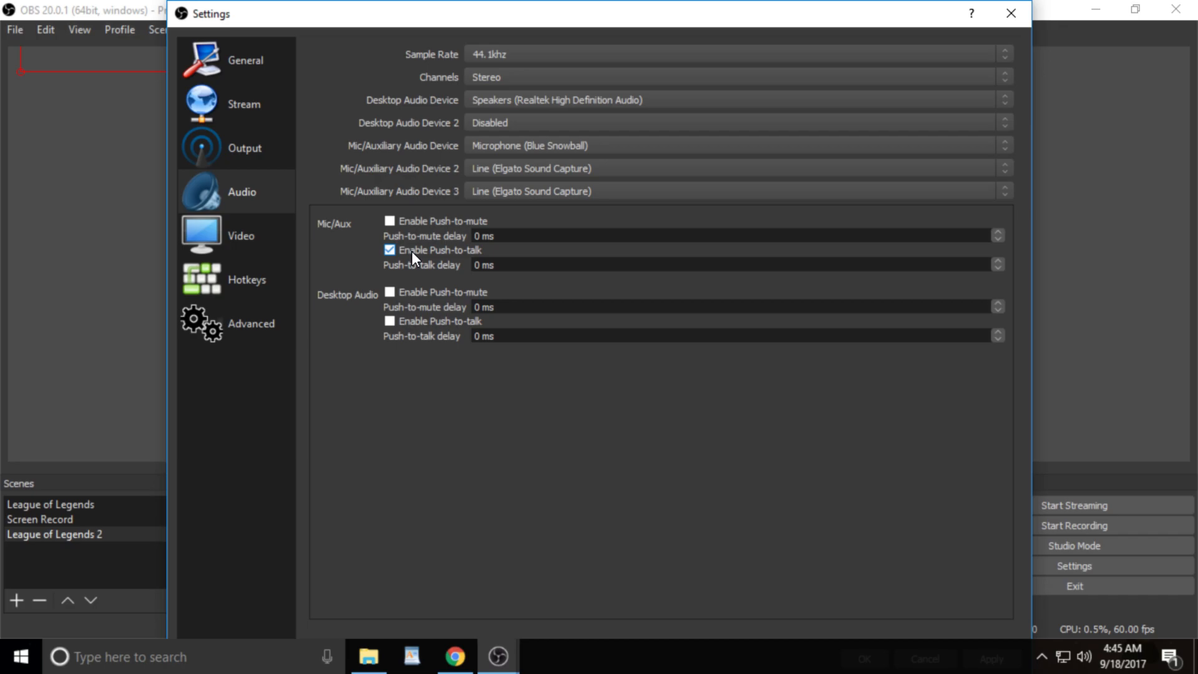
# - Toggle push-to-talk for the desktop audio on and off, and disable it for Mic/Aux
pyautogui.click(436, 325)
pyautogui.click(437, 326)
pyautogui.click(428, 252)
# - Open the video settings and review the resolutions offered for the base canvas
pyautogui.click(248, 231)
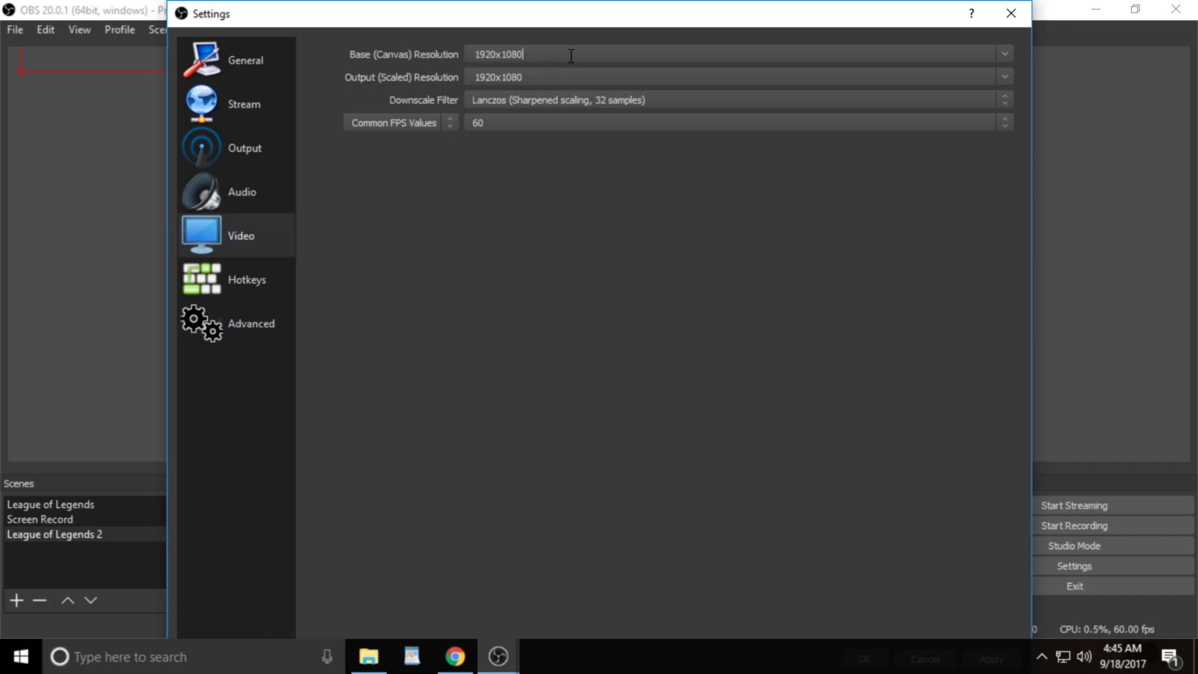
pyautogui.click(1005, 55)
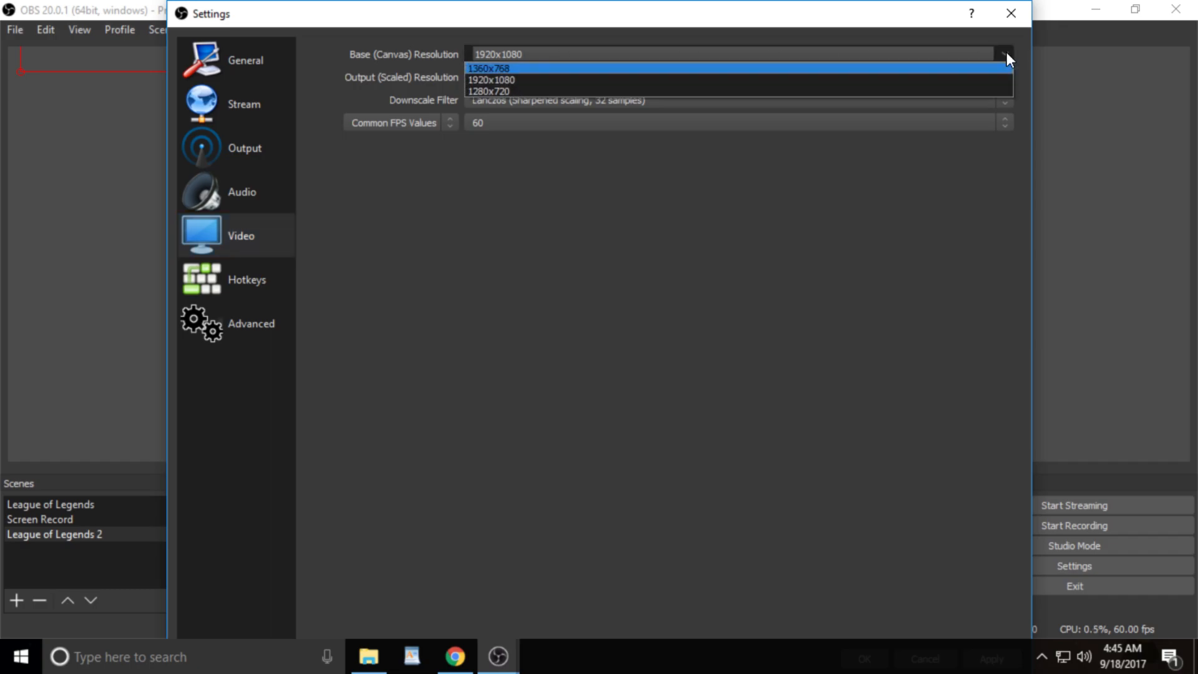
pyautogui.click(1006, 55)
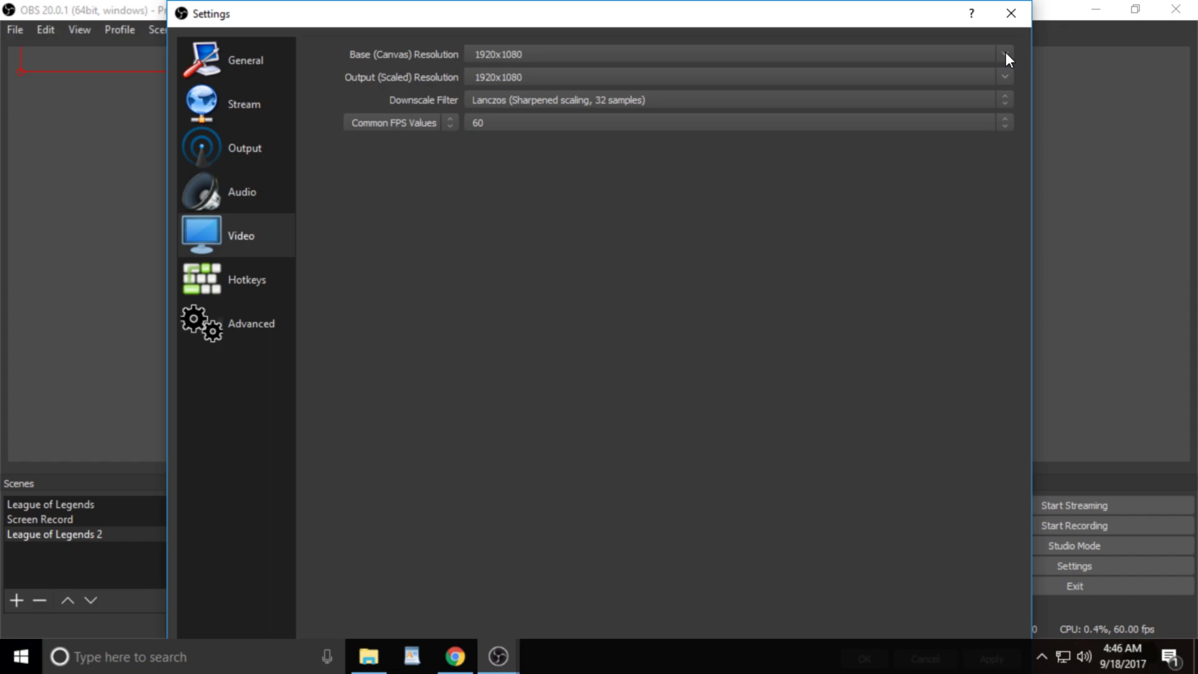
# - Review the downscale filter choices and keep the common FPS value at 60
pyautogui.click(772, 96)
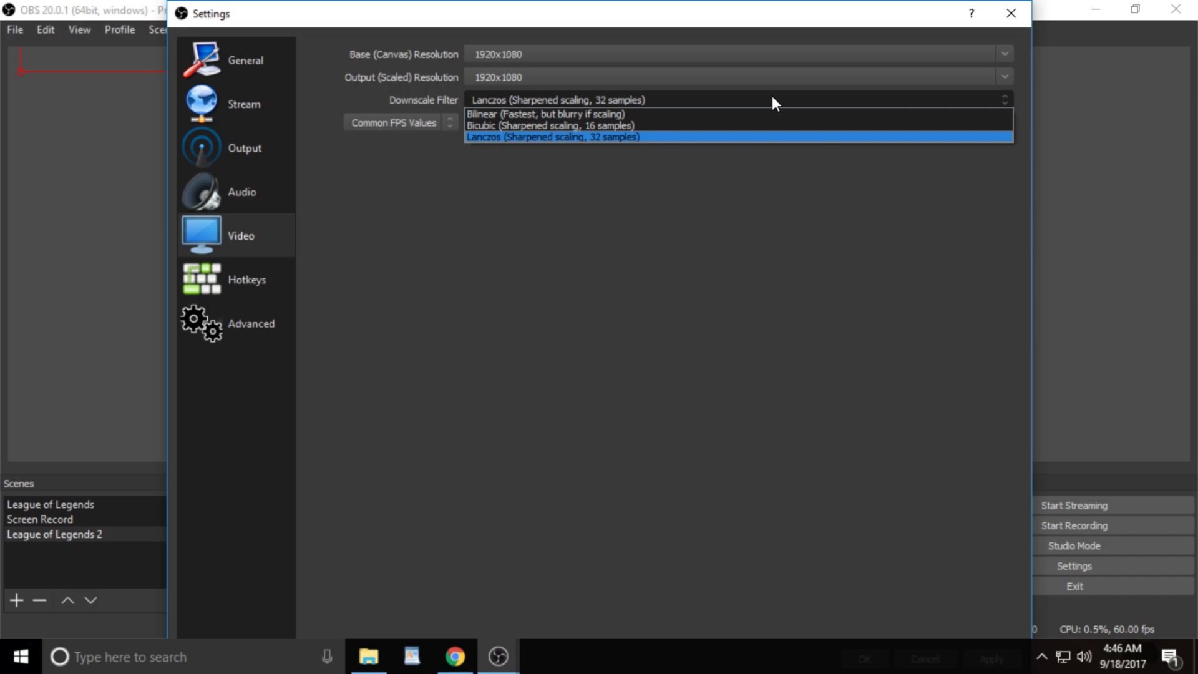
pyautogui.click(591, 149)
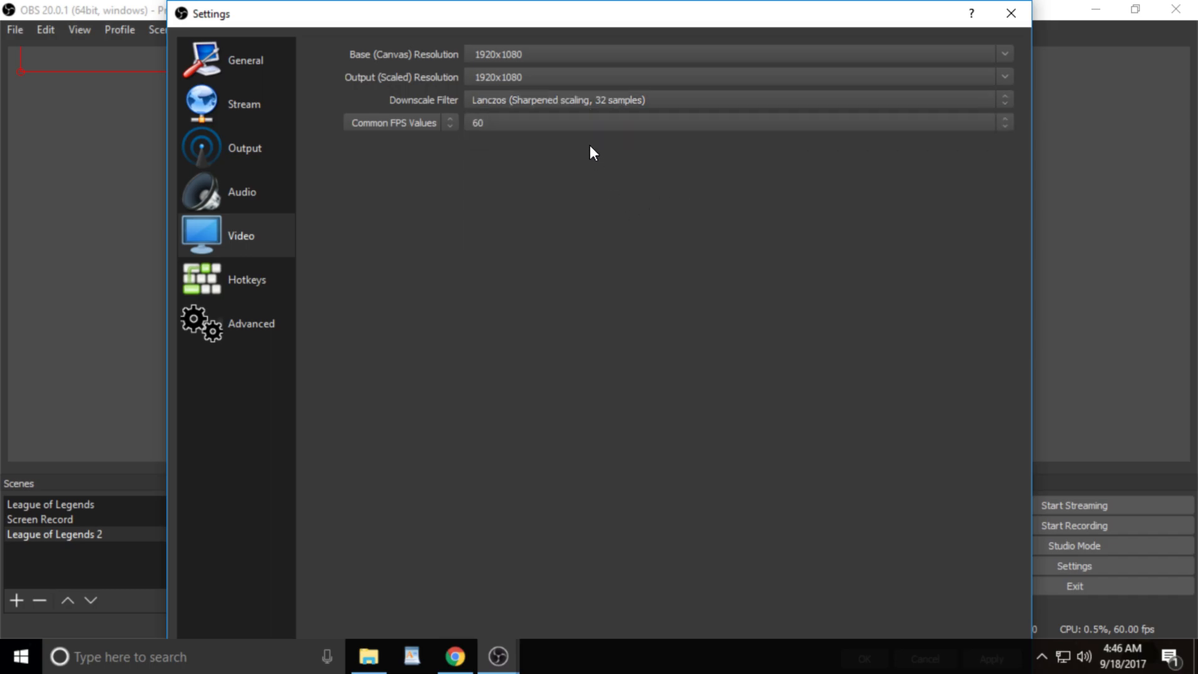
pyautogui.click(572, 123)
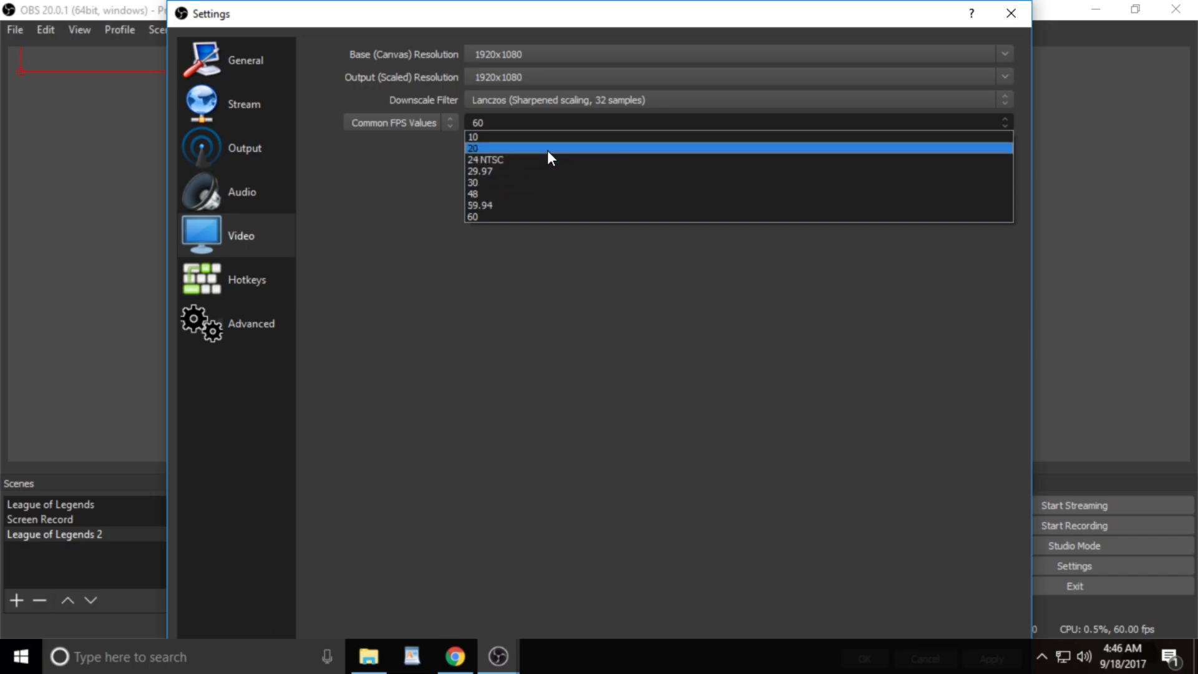
pyautogui.click(542, 215)
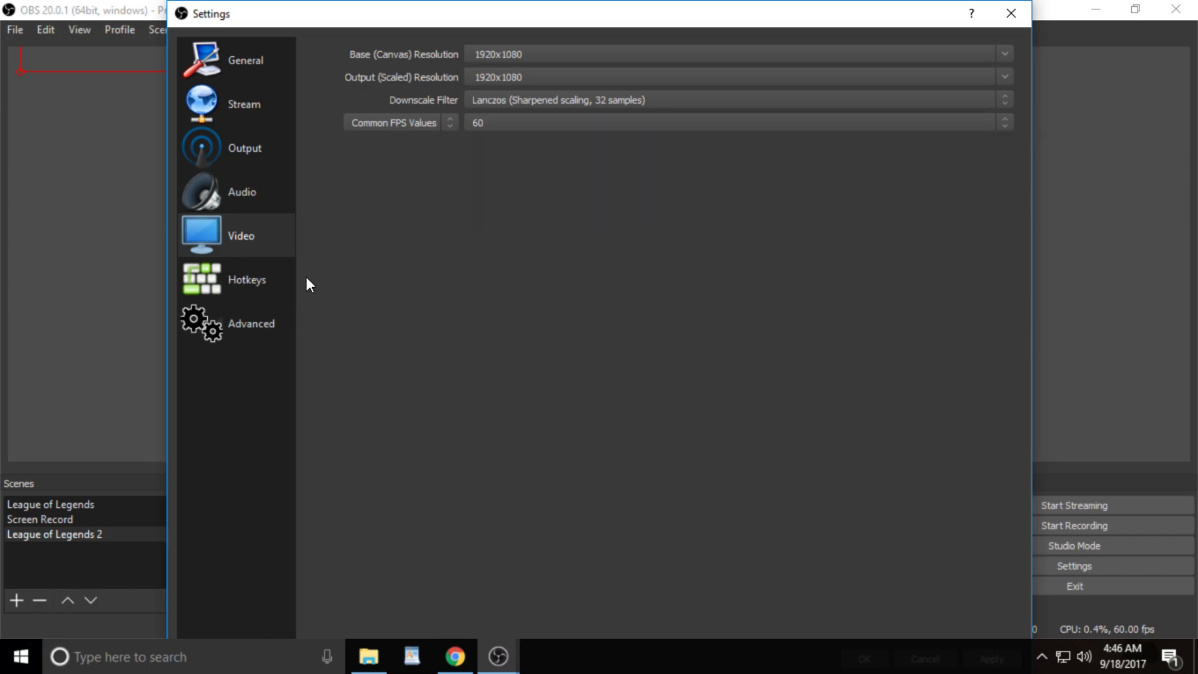
# - Open the hotkey settings and review the assignments for streaming, recording, scenes and audio sources
pyautogui.click(251, 294)
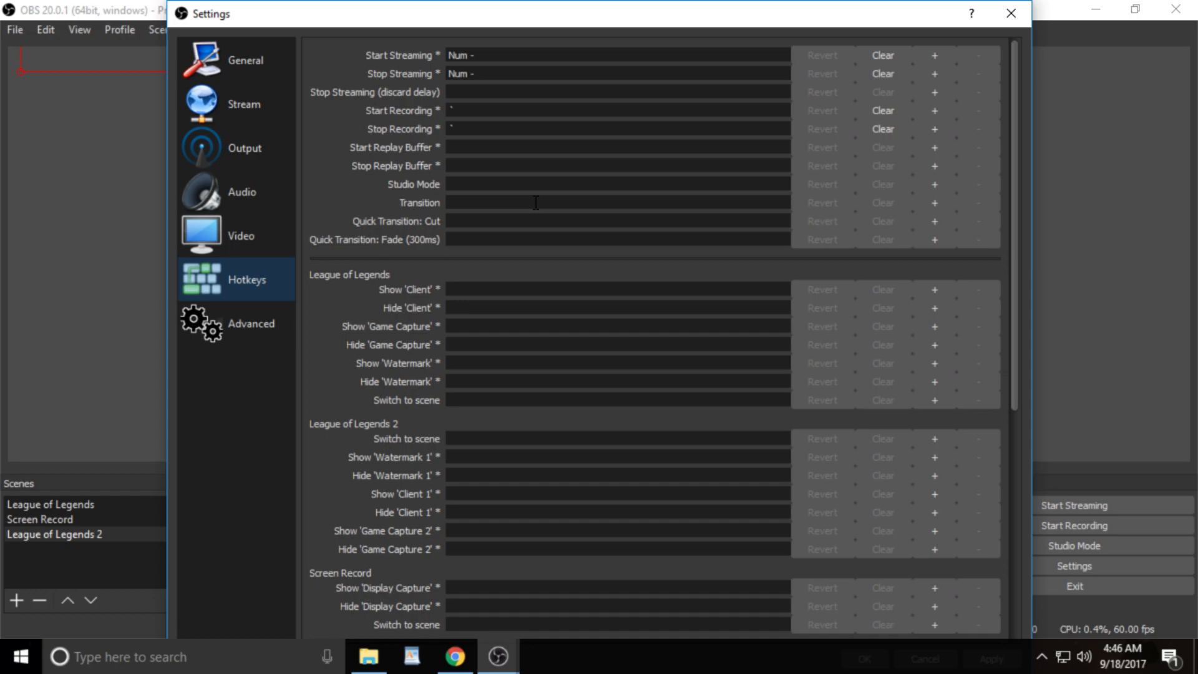
pyautogui.scroll(-8, 536, 202)
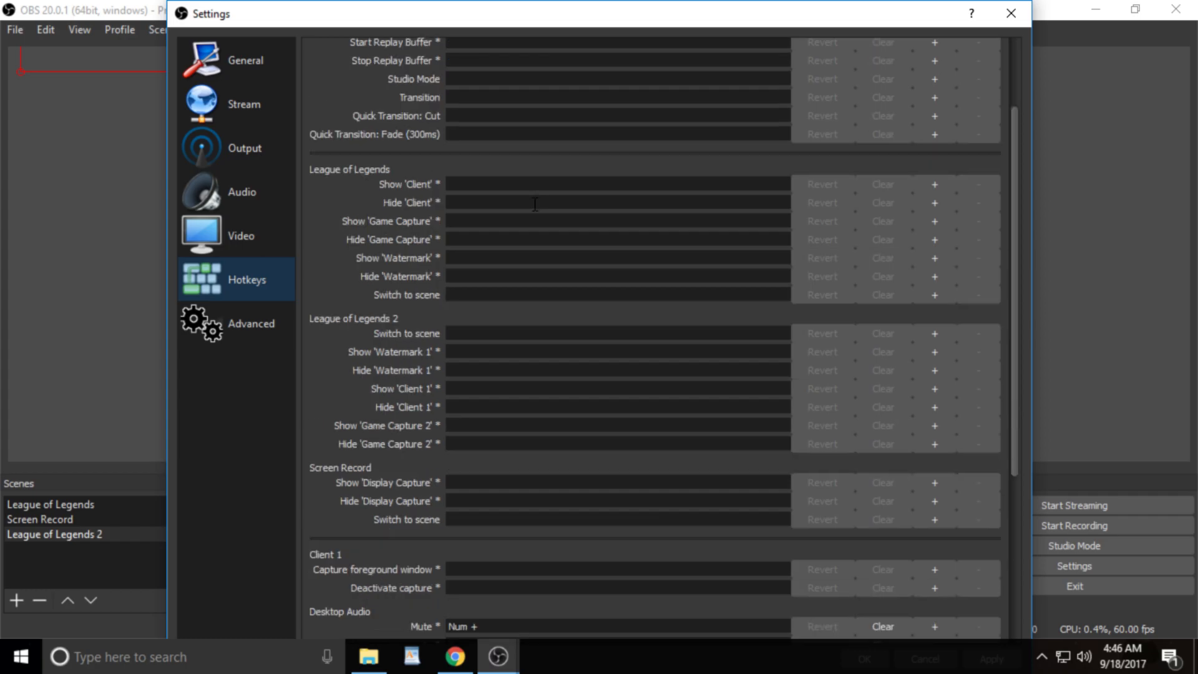
pyautogui.scroll(-1, 379, 301)
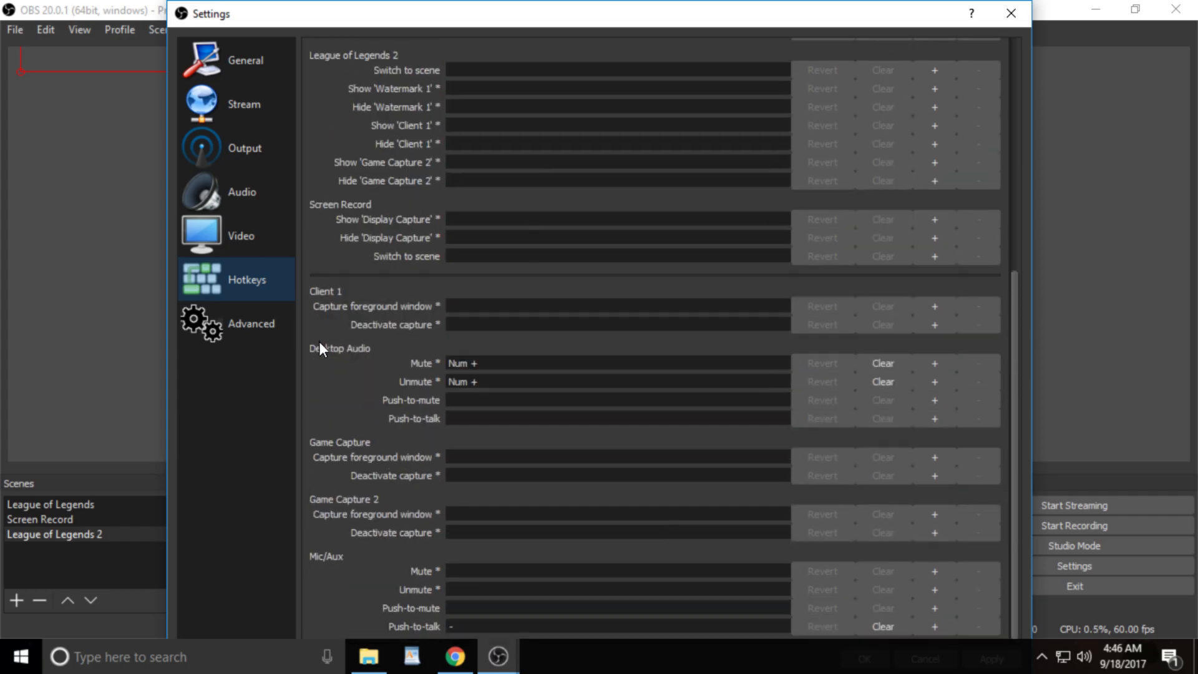
# - Open the advanced settings and review the choices for process priority and YUV color space
pyautogui.click(264, 332)
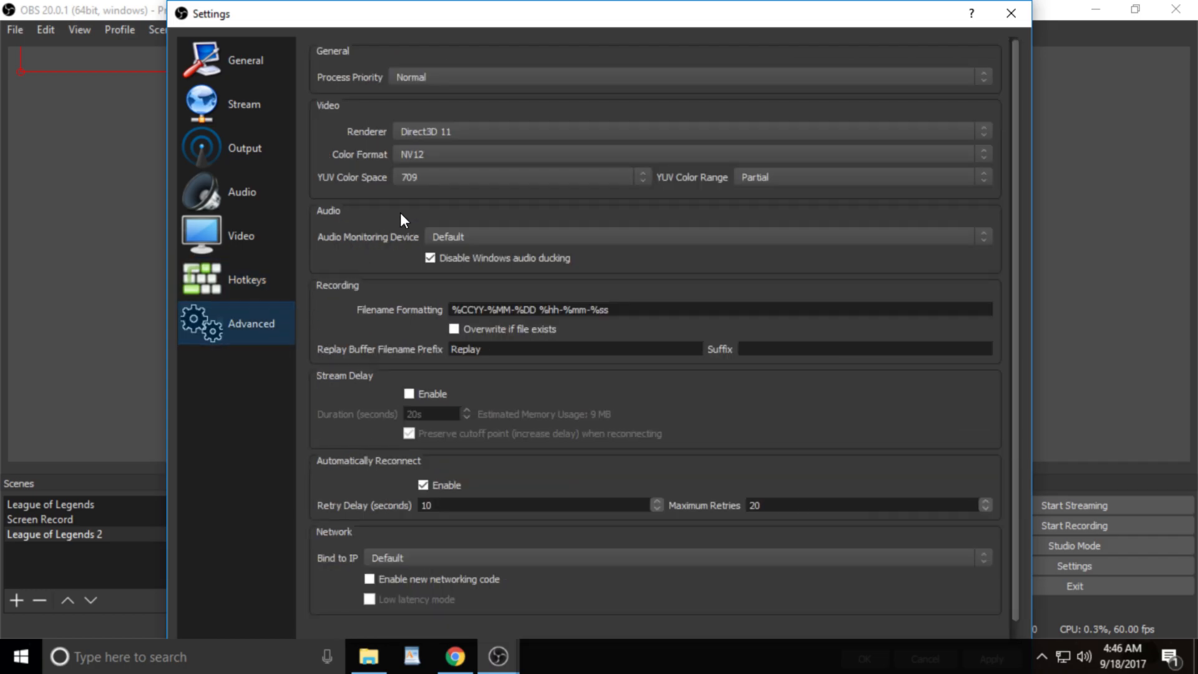
pyautogui.click(485, 77)
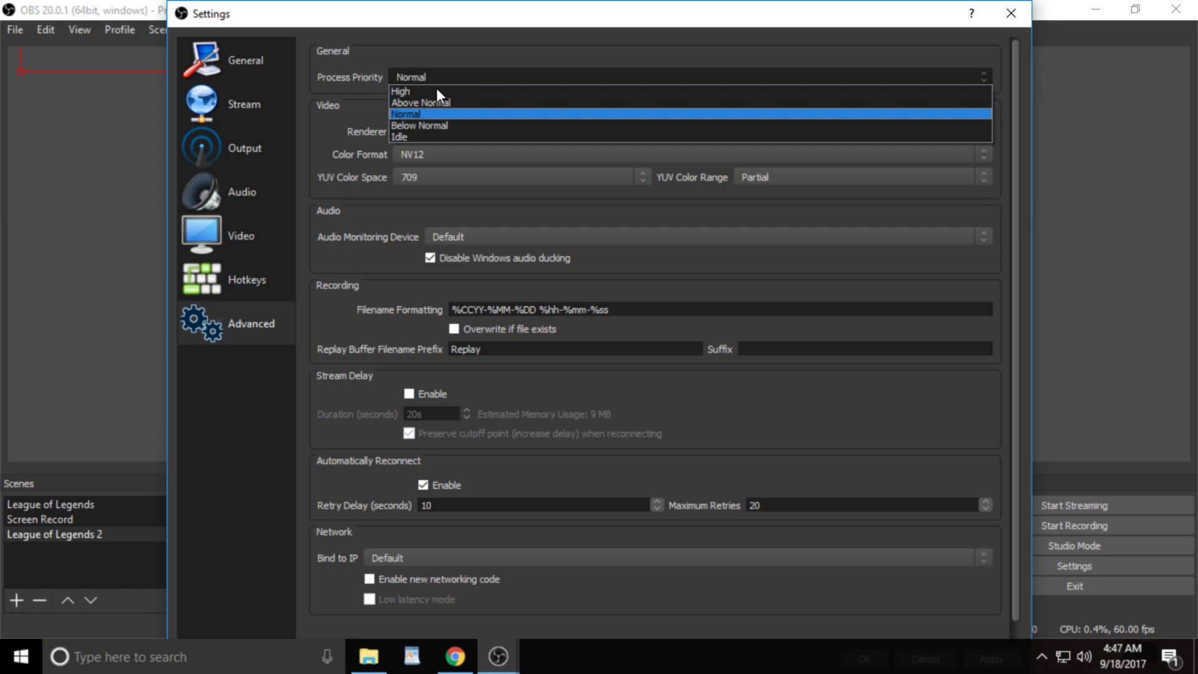
pyautogui.click(346, 95)
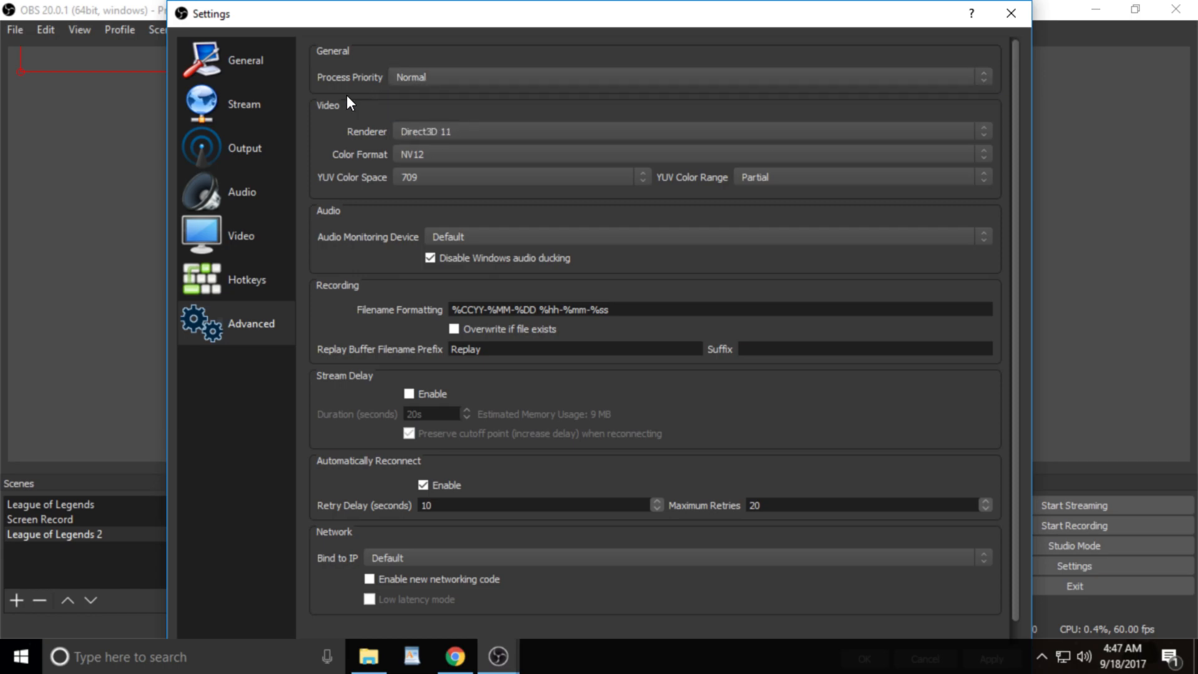
pyautogui.click(453, 179)
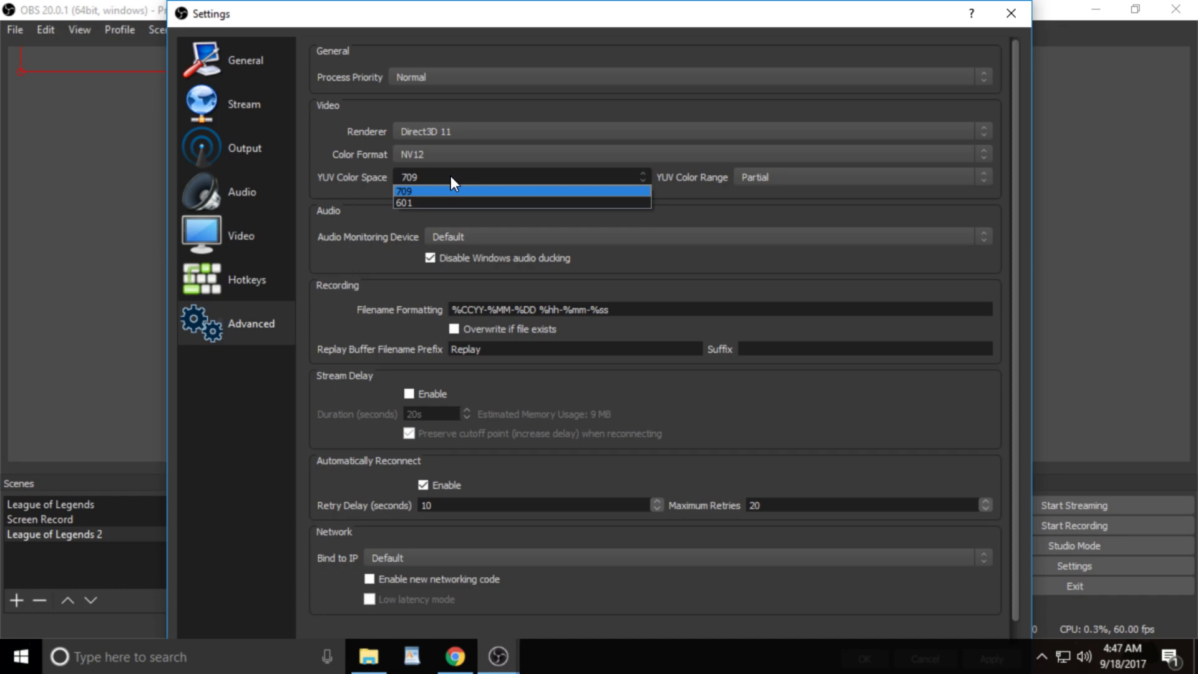
pyautogui.click(257, 311)
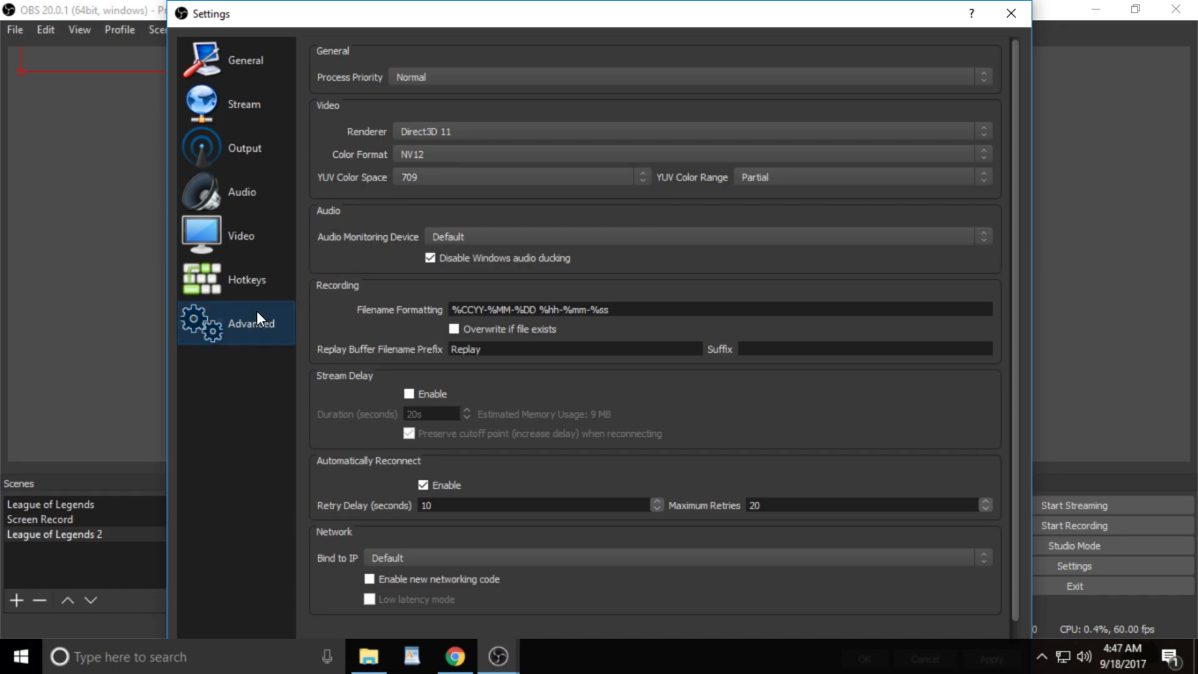
# - Close the settings without saving the changes and switch to the Screen Record scene
pyautogui.click(1011, 13)
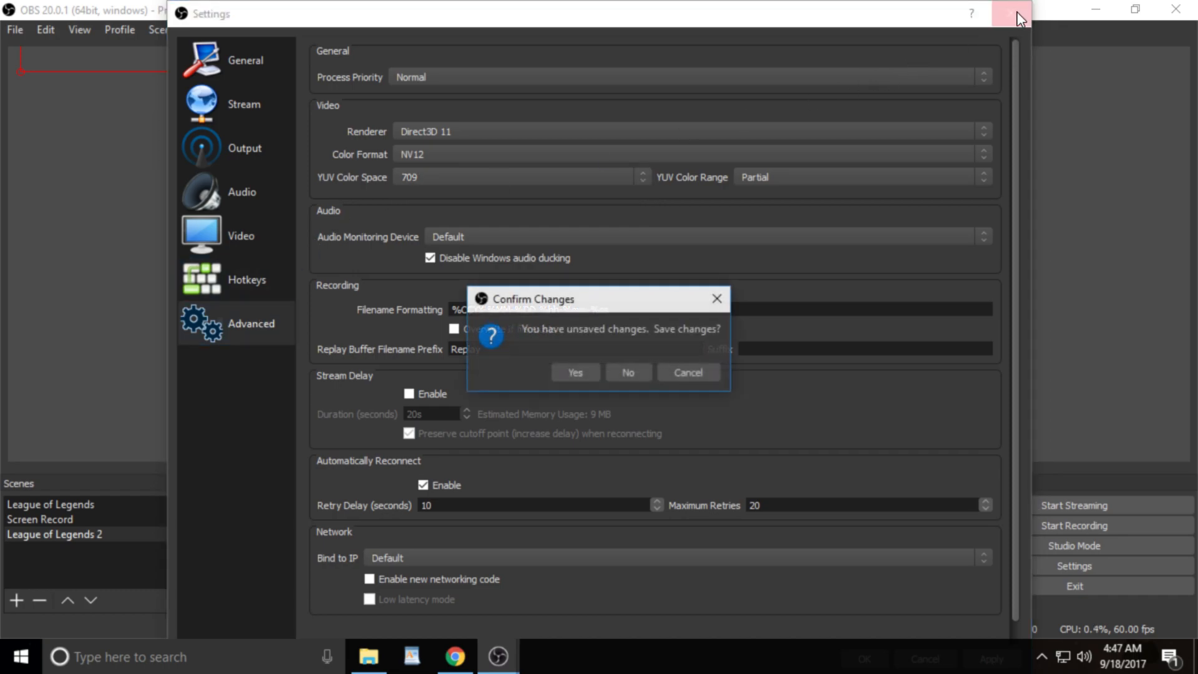
pyautogui.click(626, 372)
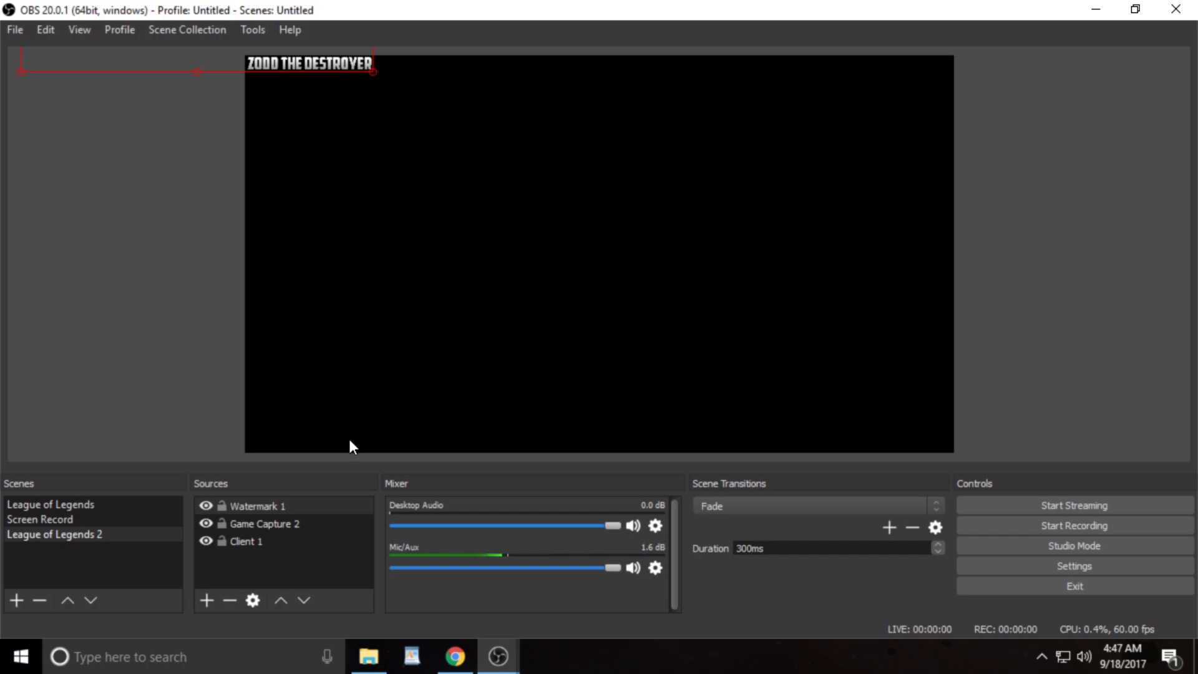
pyautogui.click(134, 522)
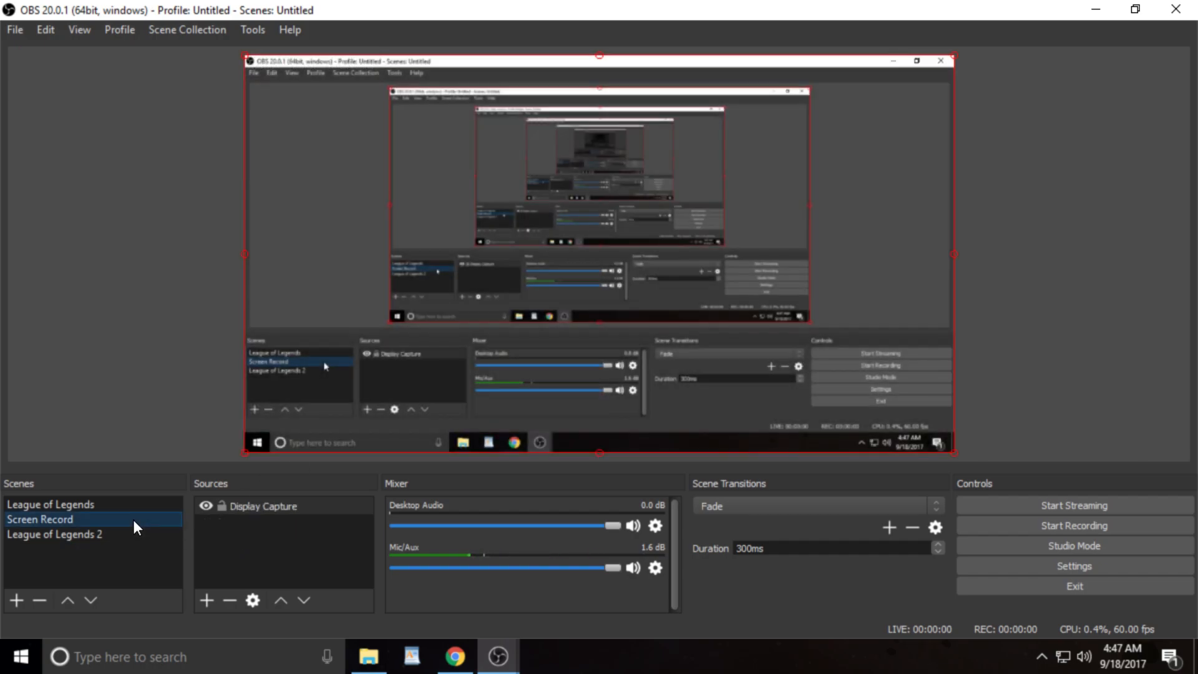
pyautogui.rightClick(281, 529)
pyautogui.moveTo(305, 540)
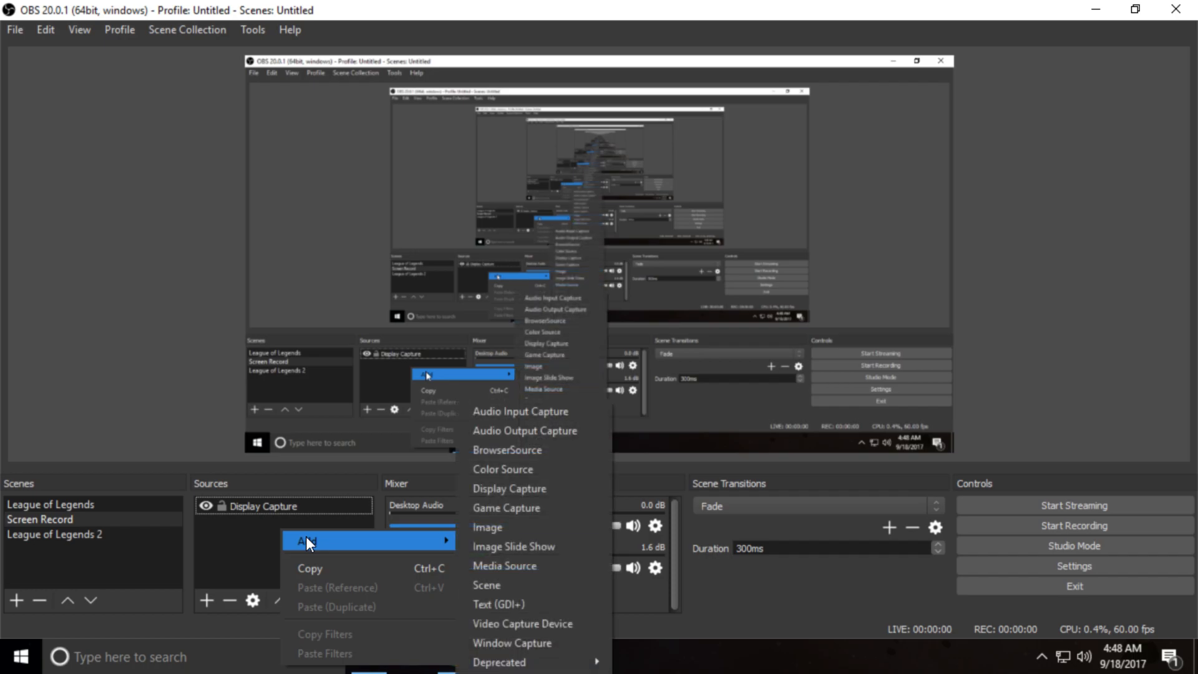
pyautogui.click(536, 489)
pyautogui.click(657, 449)
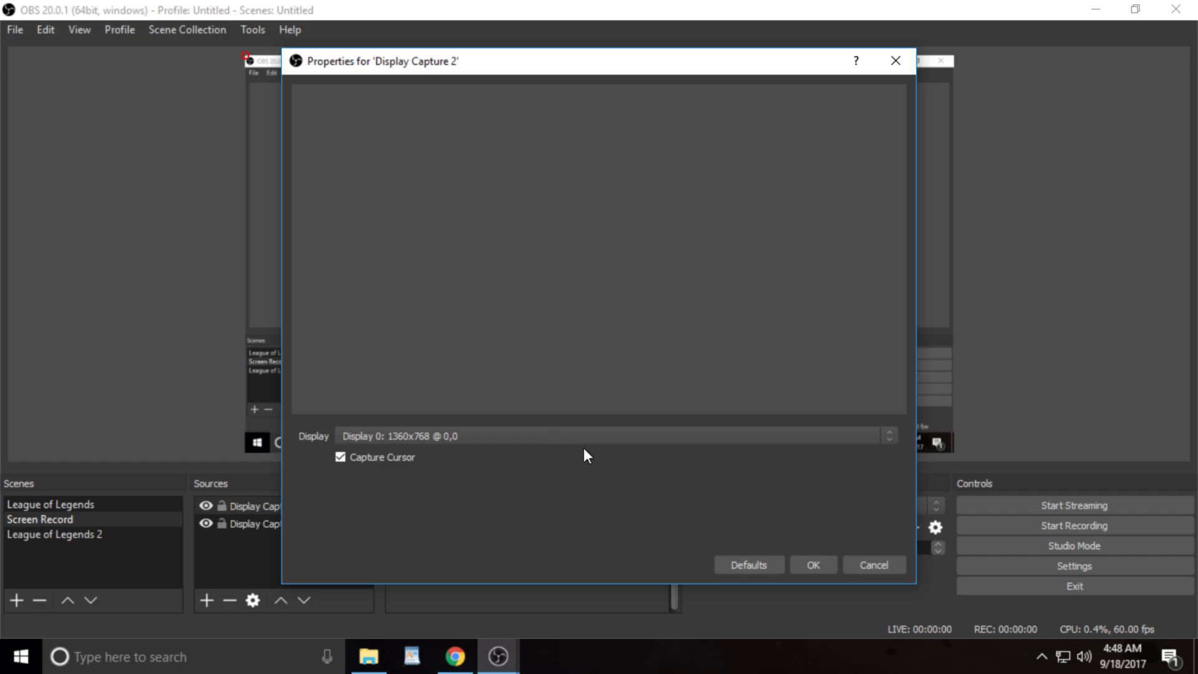
pyautogui.moveTo(515, 650)
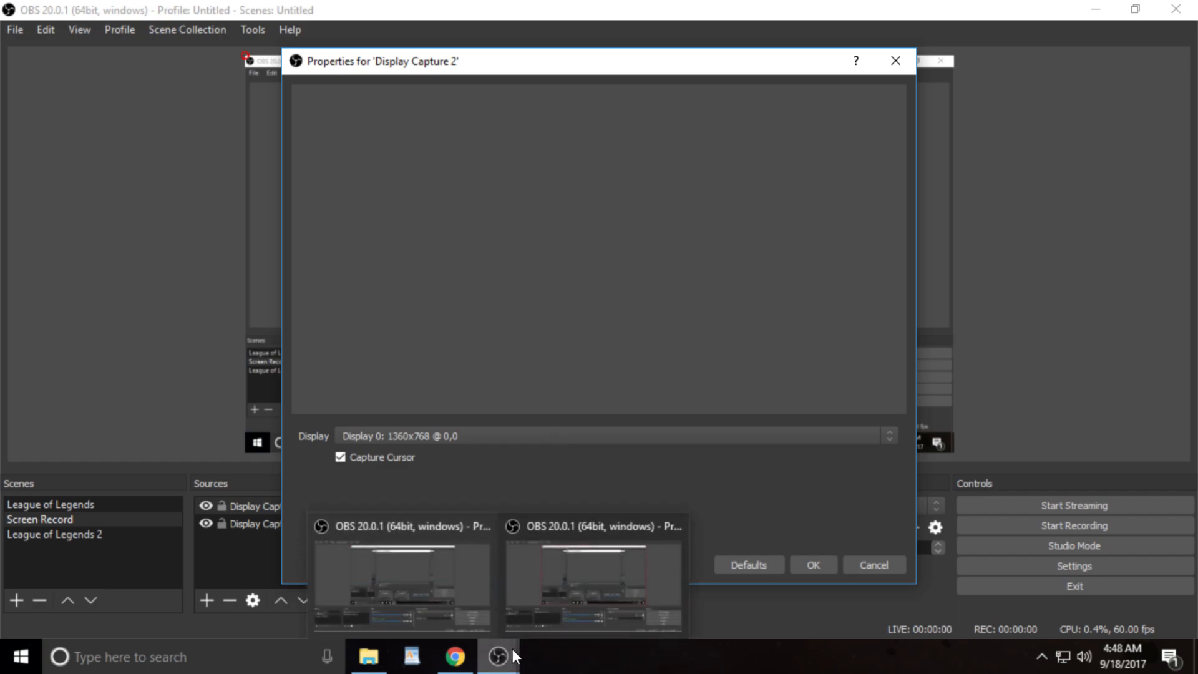
pyautogui.click(460, 585)
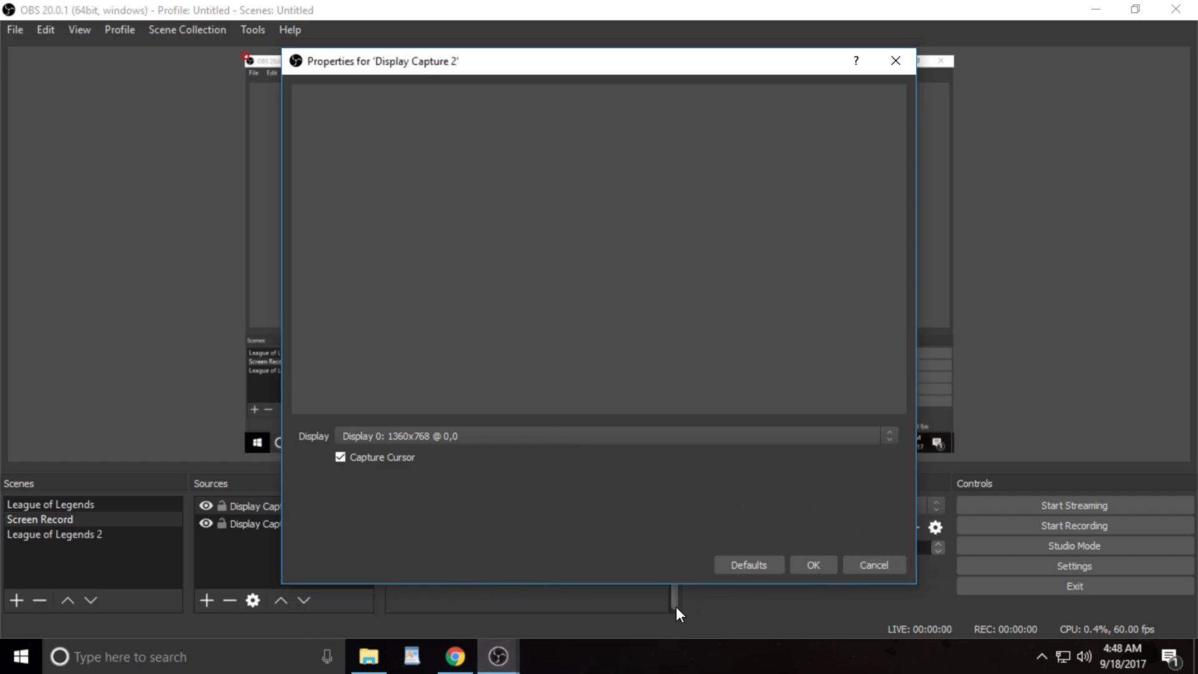
pyautogui.click(866, 568)
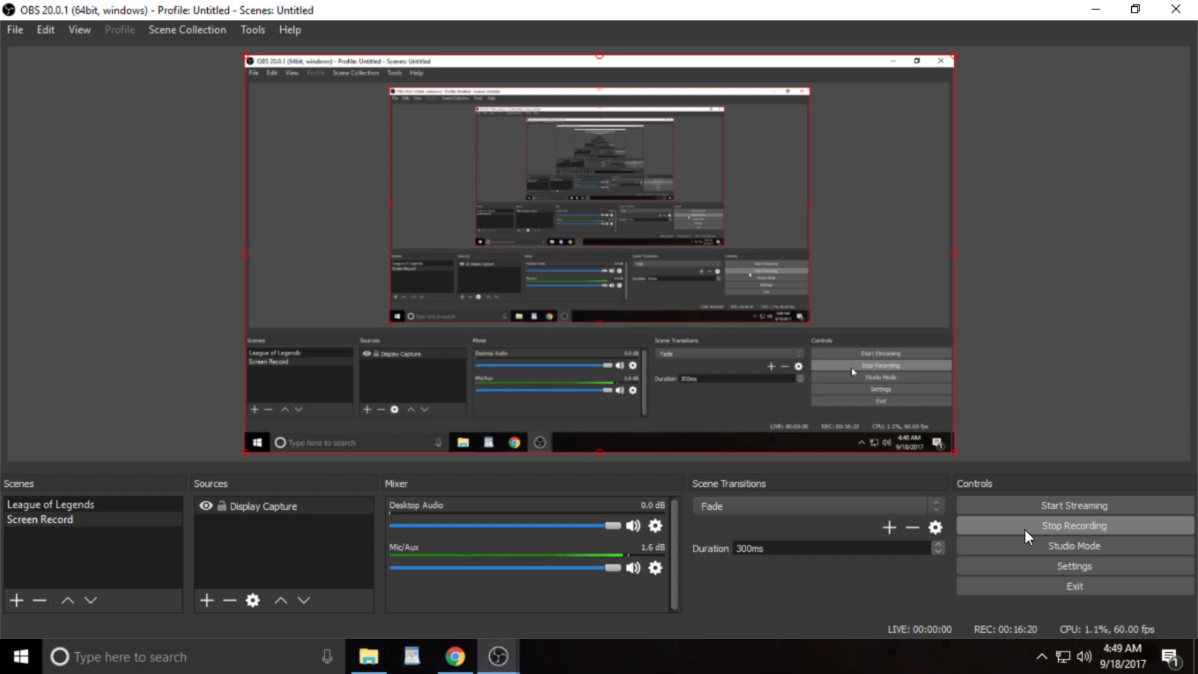
# - Stop the running recording in the other OBS window
pyautogui.click(1026, 529)
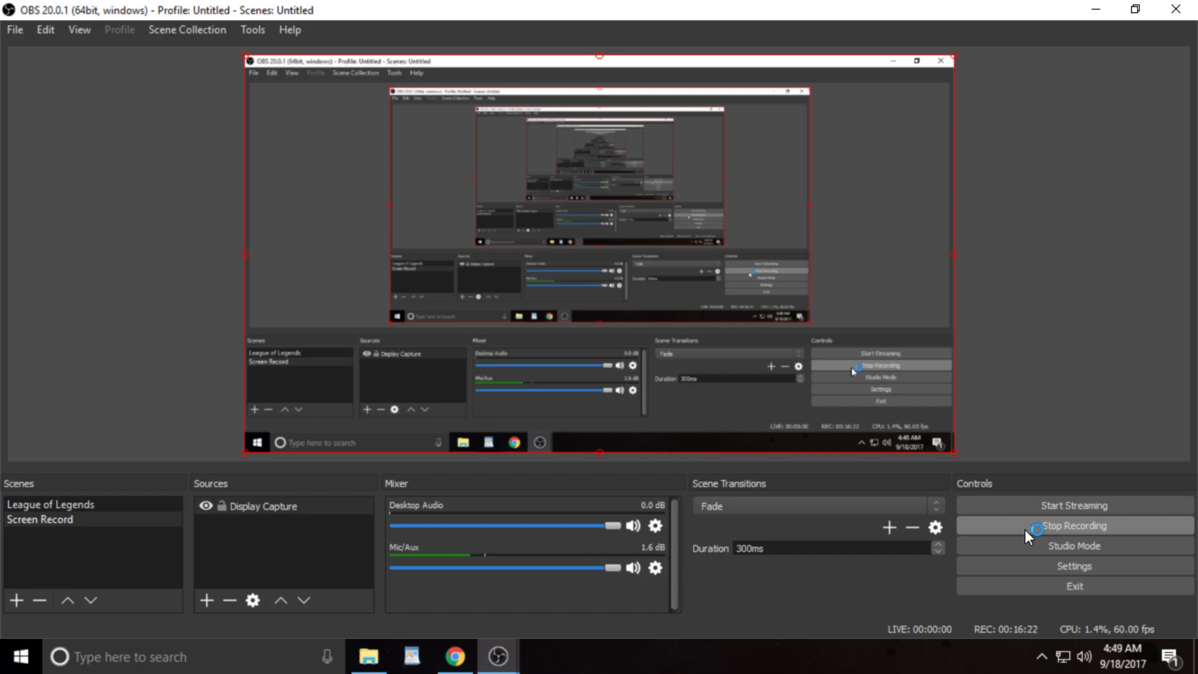